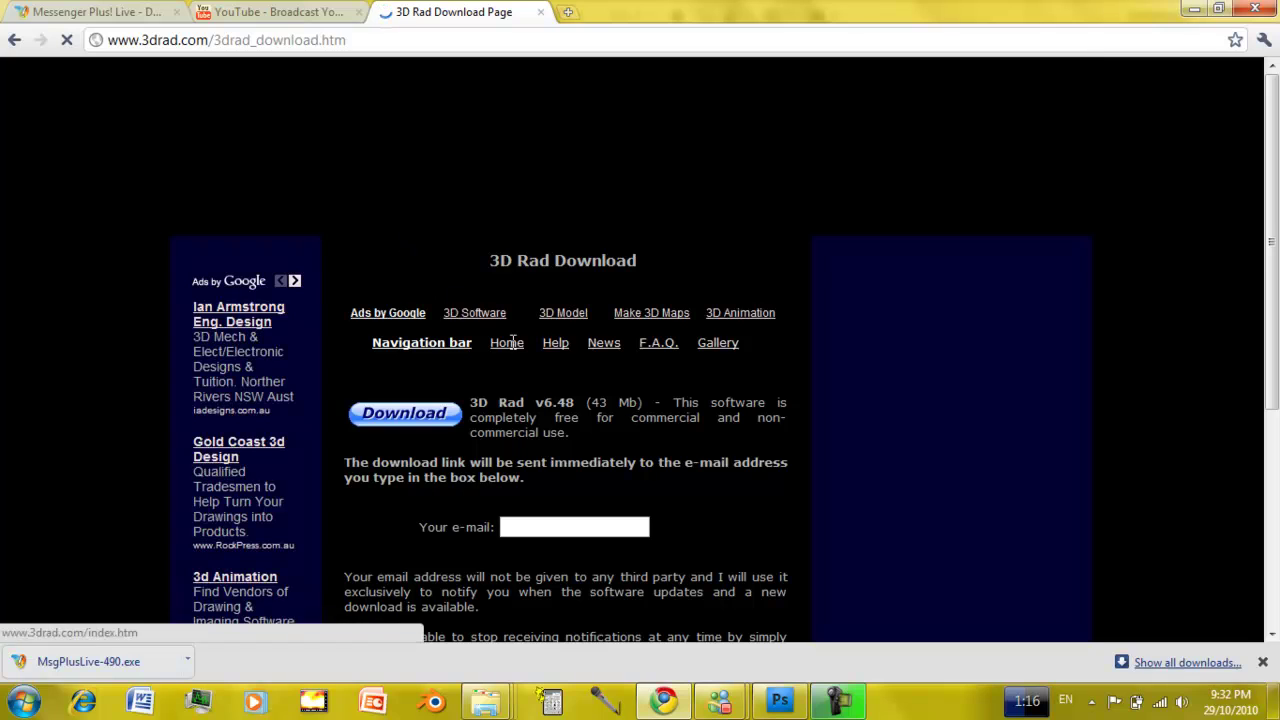
Enter your e-mail address on 3drad.com to get the 3D Rad v6.48 download link.
{"action": "scroll", "coordinate": [1275, 133], "scroll_direction": "down", "scroll_amount": 2}
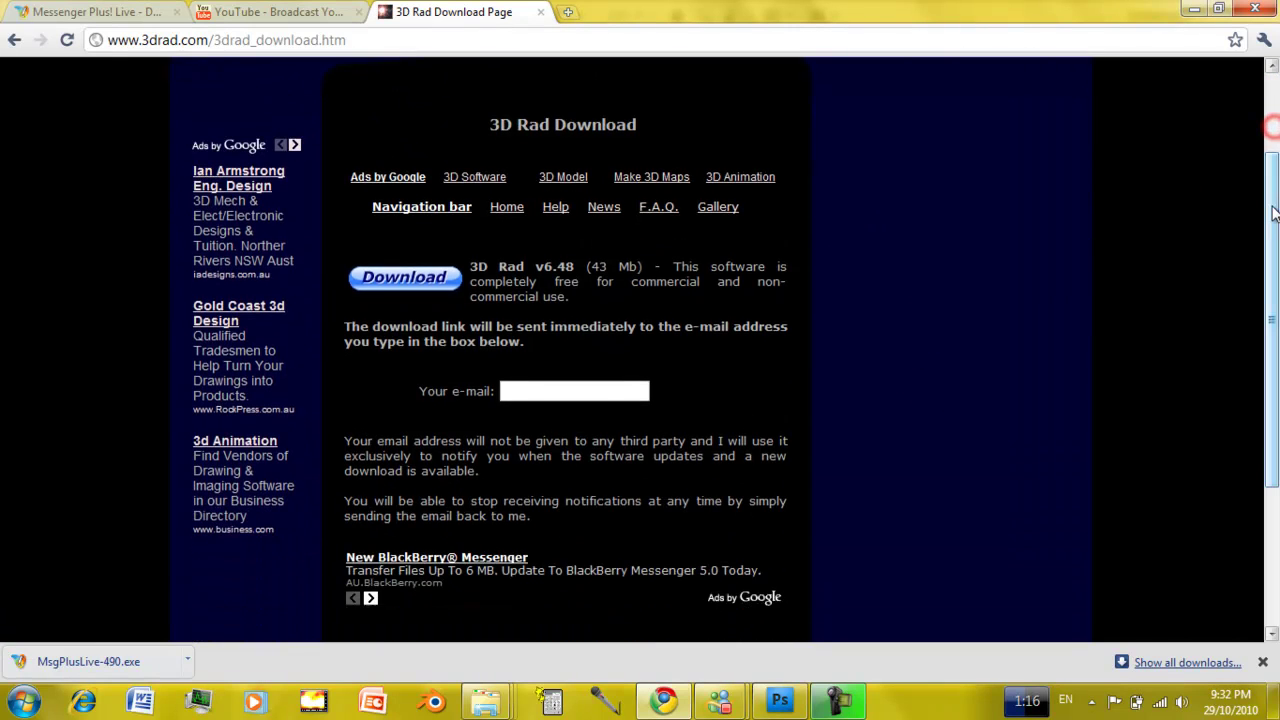
{"action": "left_click", "coordinate": [600, 392]}
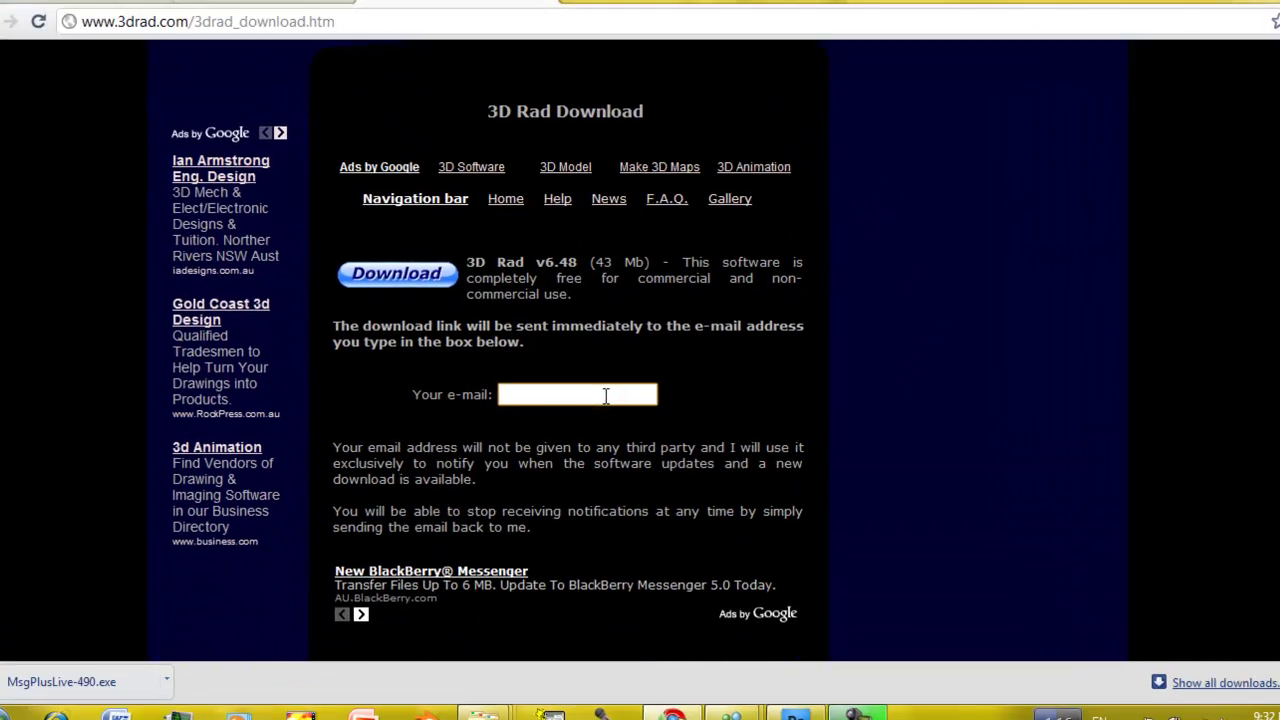
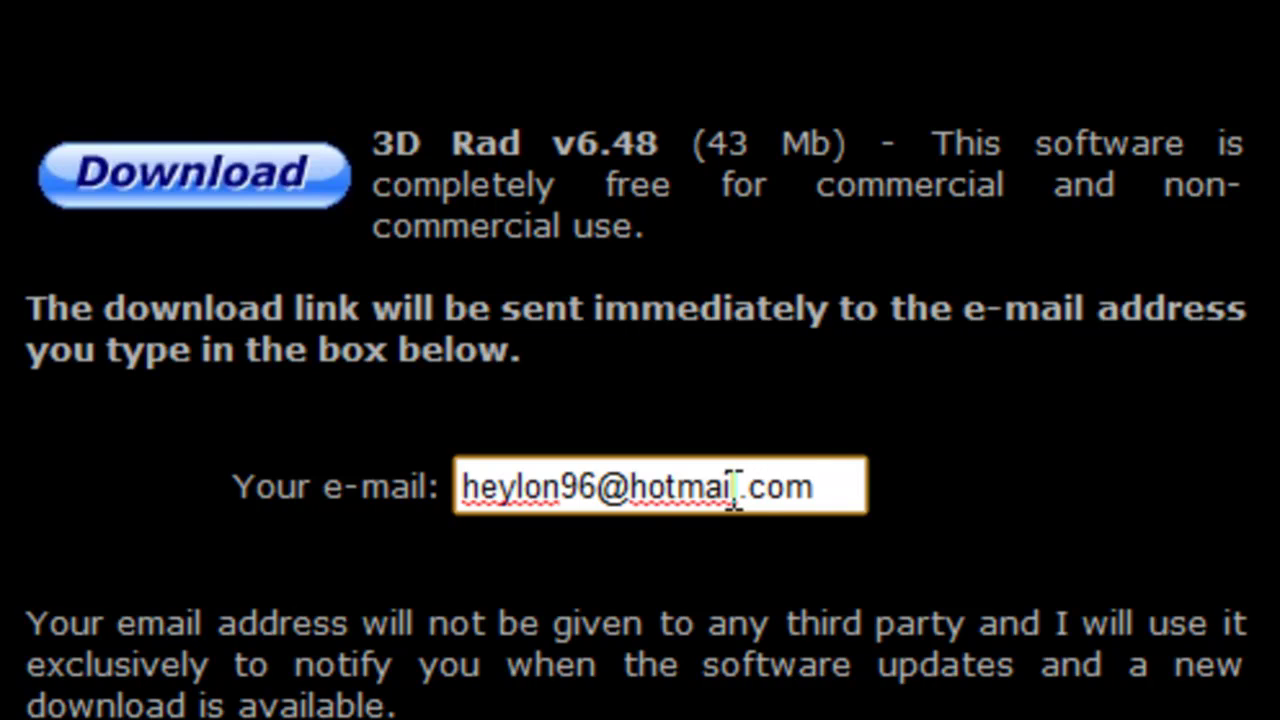
{"action": "left_click", "coordinate": [352, 205]}
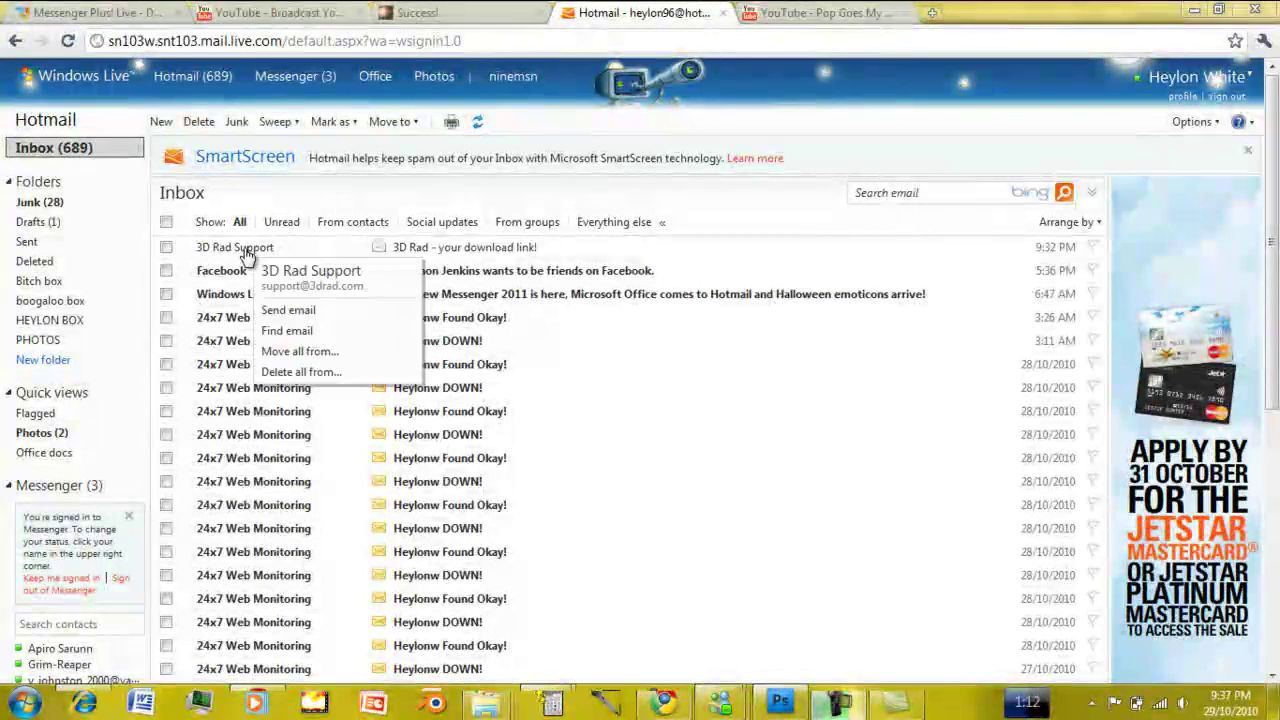
Download 3DRadPro_648.exe from the emailed link and open the installer.
{"action": "left_click", "coordinate": [243, 250]}
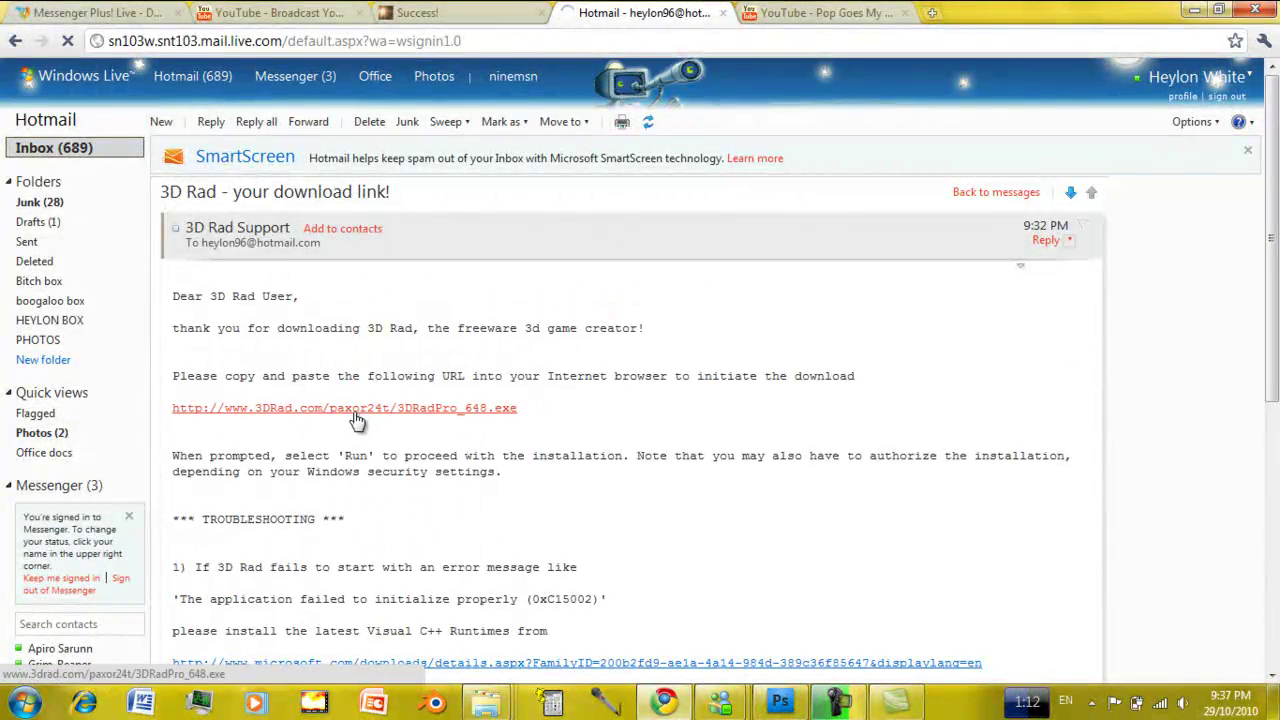
{"action": "left_click", "coordinate": [355, 410]}
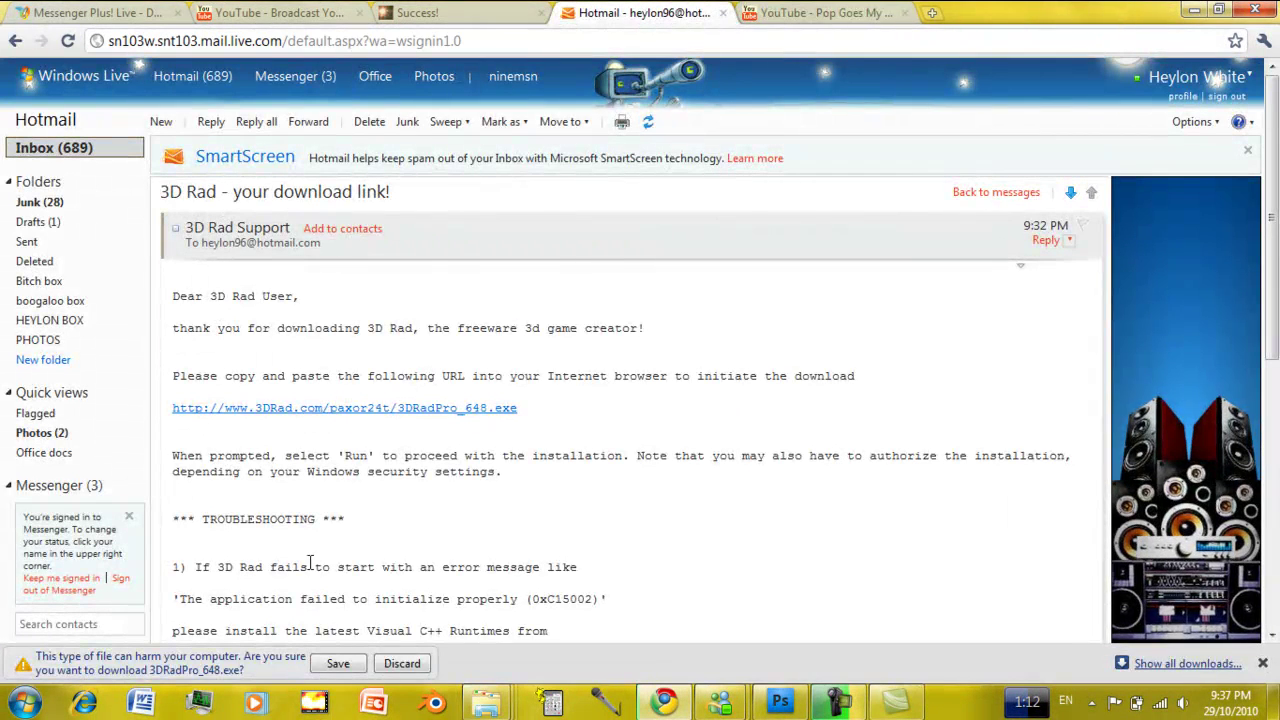
{"action": "left_click", "coordinate": [338, 664]}
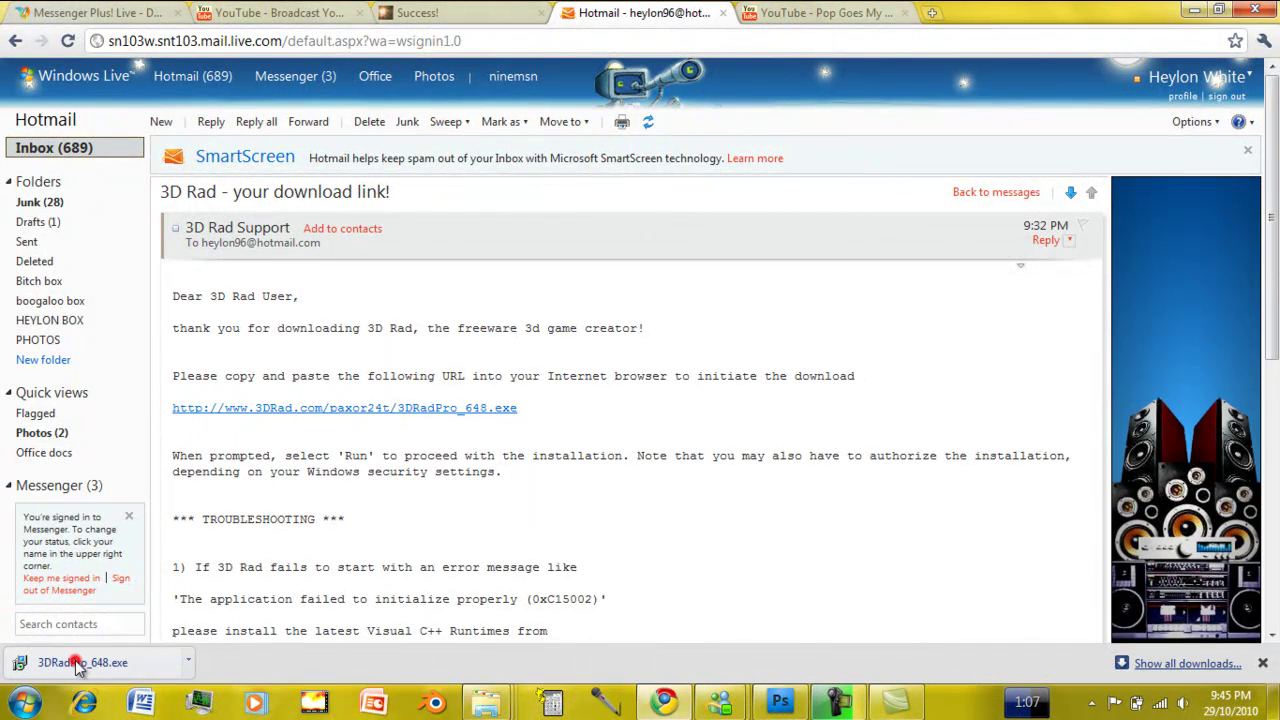
{"action": "left_click", "coordinate": [78, 665]}
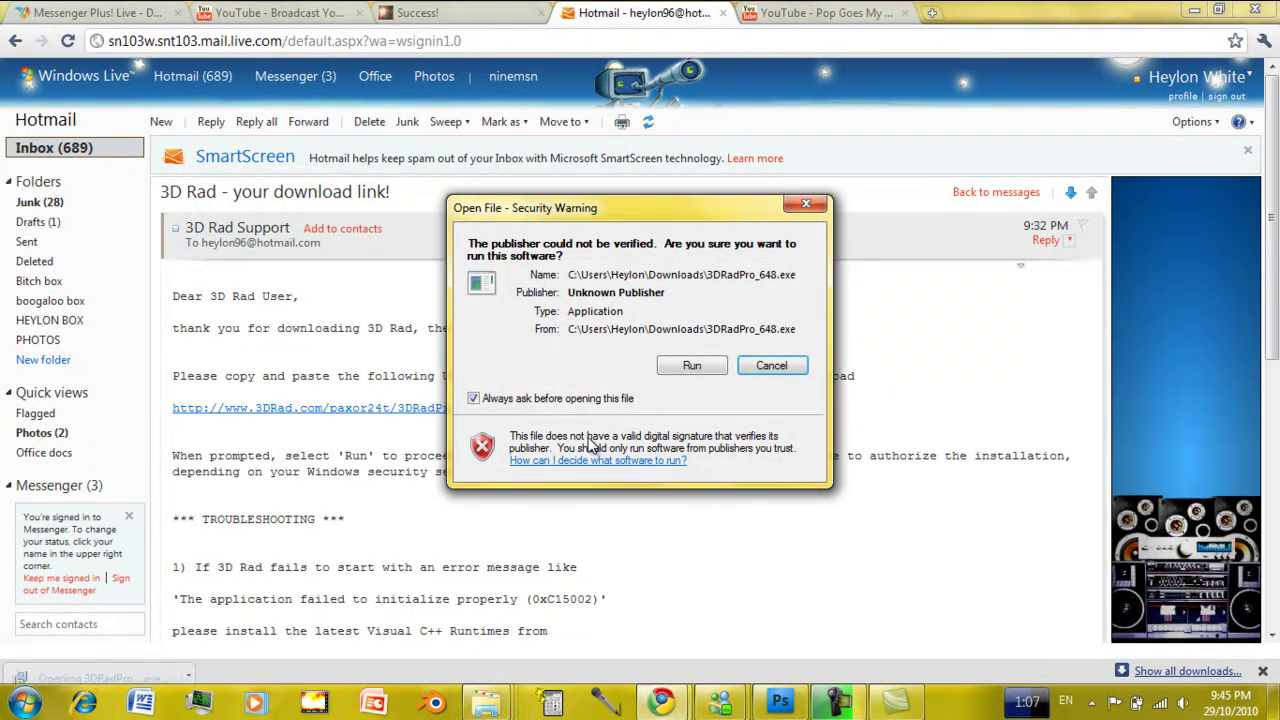
Install 3D Rad v6.48 into C:\3D Rad with the default start menu folder and a desktop icon.
{"action": "left_click", "coordinate": [700, 366]}
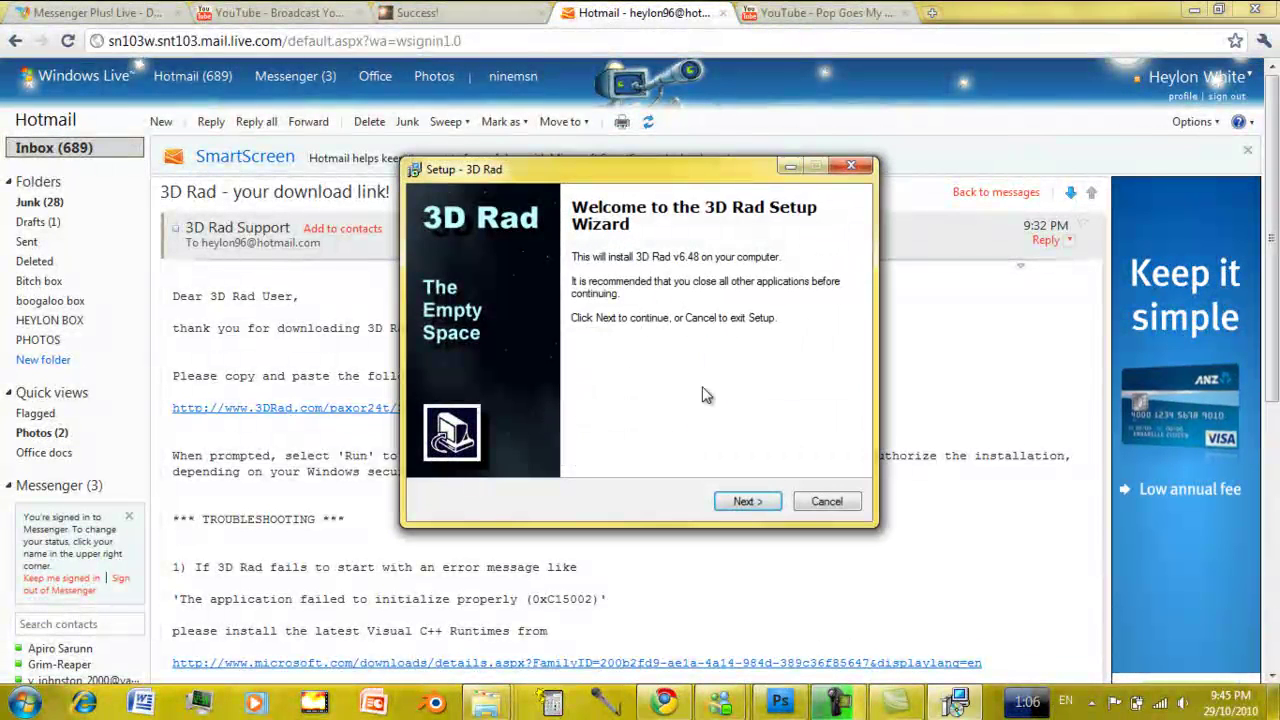
{"action": "left_click", "coordinate": [745, 500]}
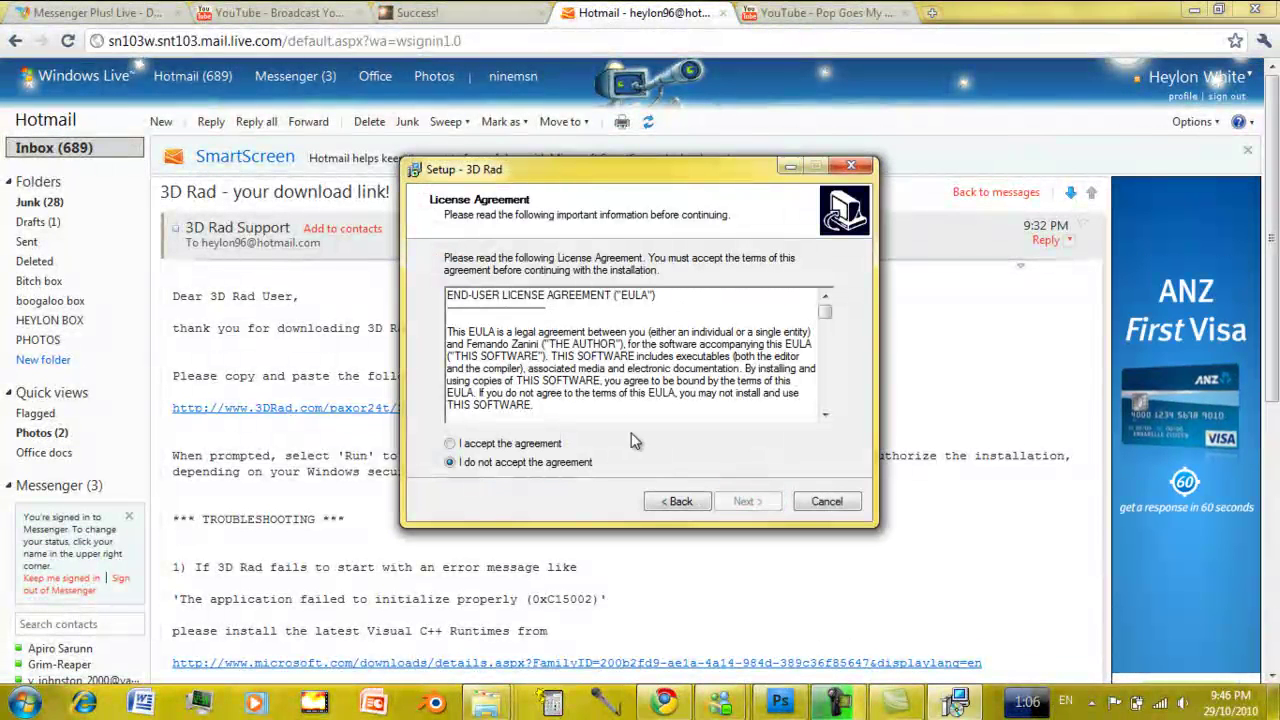
{"action": "left_click", "coordinate": [552, 443]}
{"action": "left_click", "coordinate": [740, 501]}
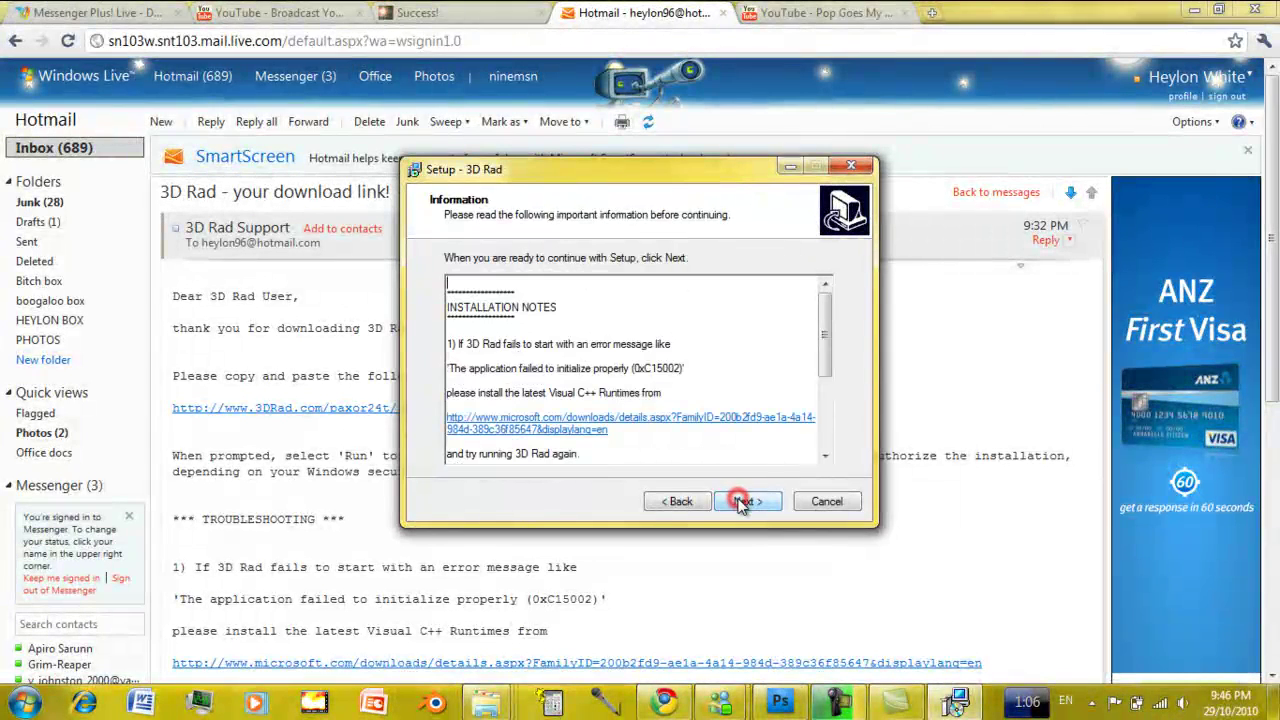
{"action": "left_click", "coordinate": [741, 502]}
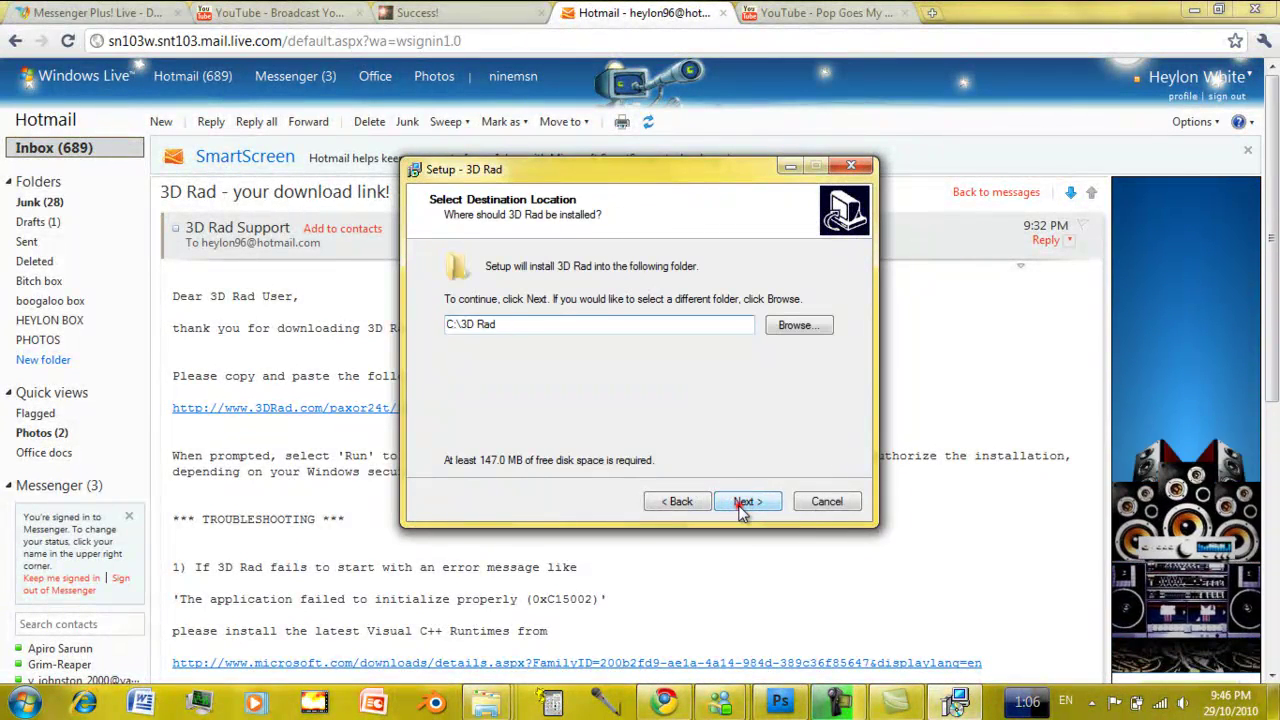
{"action": "left_click", "coordinate": [741, 503]}
{"action": "left_click", "coordinate": [741, 503]}
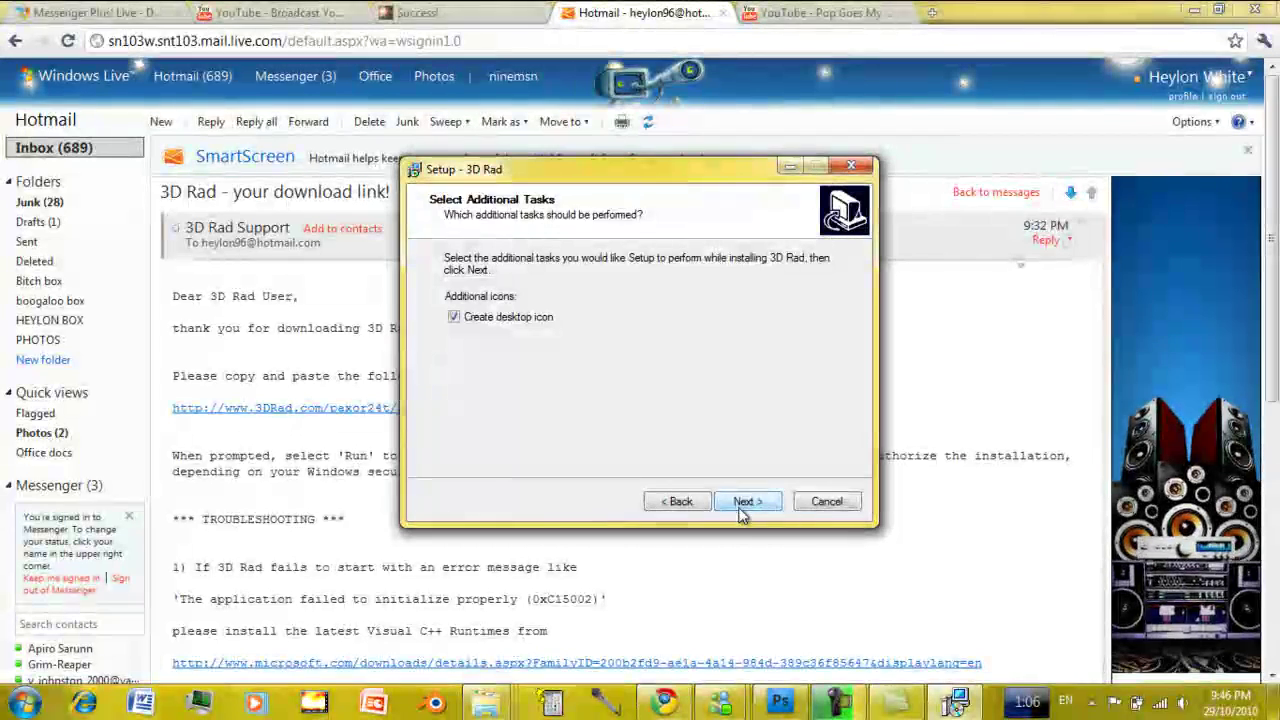
{"action": "left_click", "coordinate": [741, 503]}
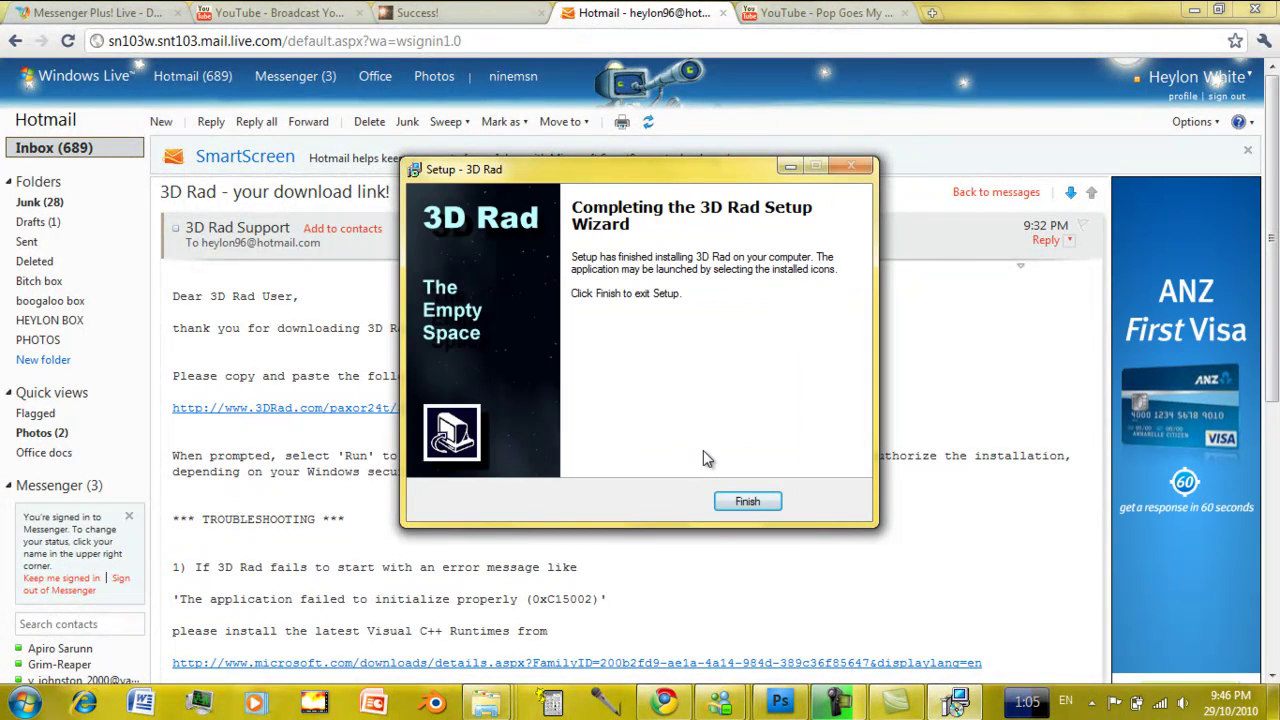
{"action": "left_click", "coordinate": [726, 494]}
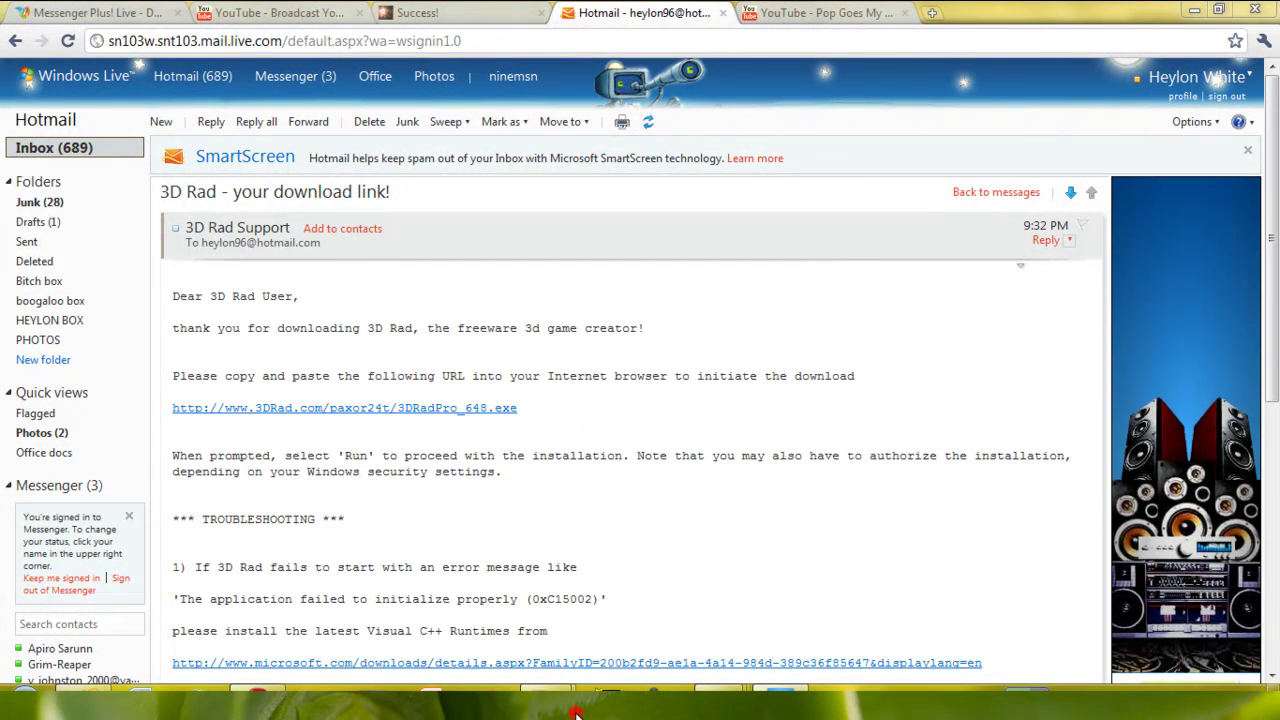
Show the desktop and stack 3D Rad Compiler above 3D Rad - The Empty Space, moving Sound Recorder aside.
{"action": "mouse_move", "coordinate": [577, 714]}
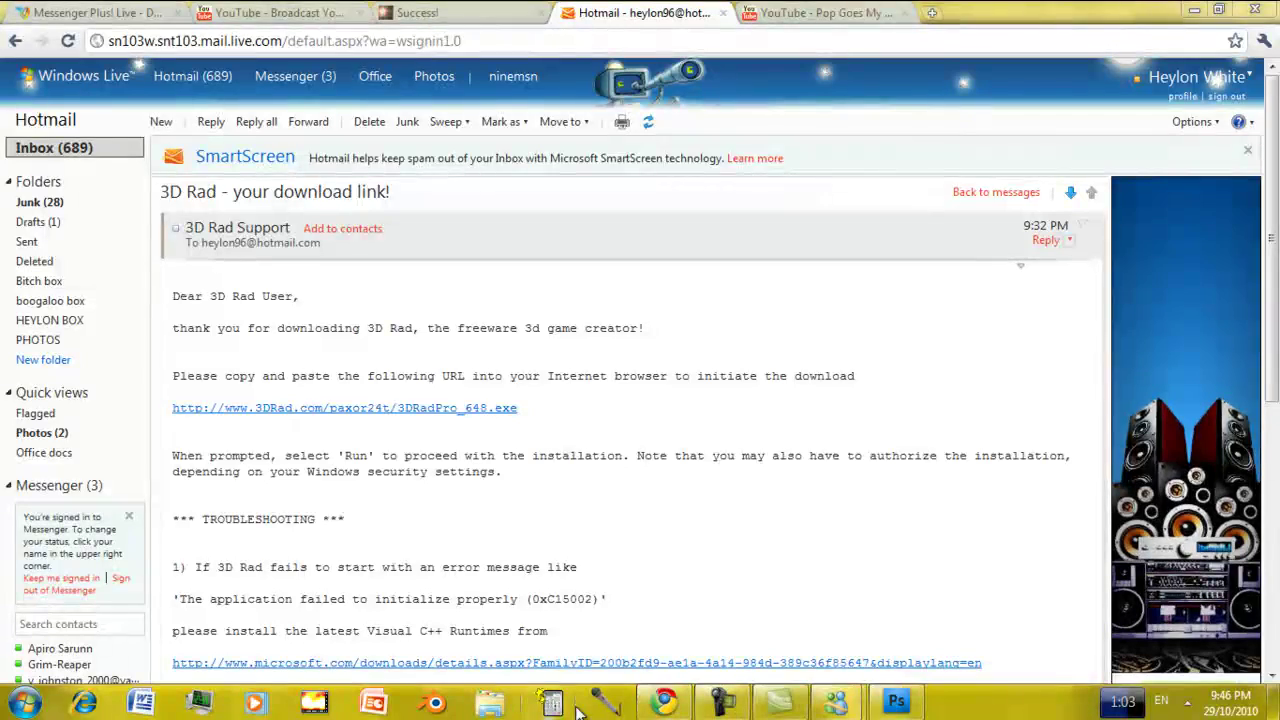
{"action": "key", "text": "super+d"}
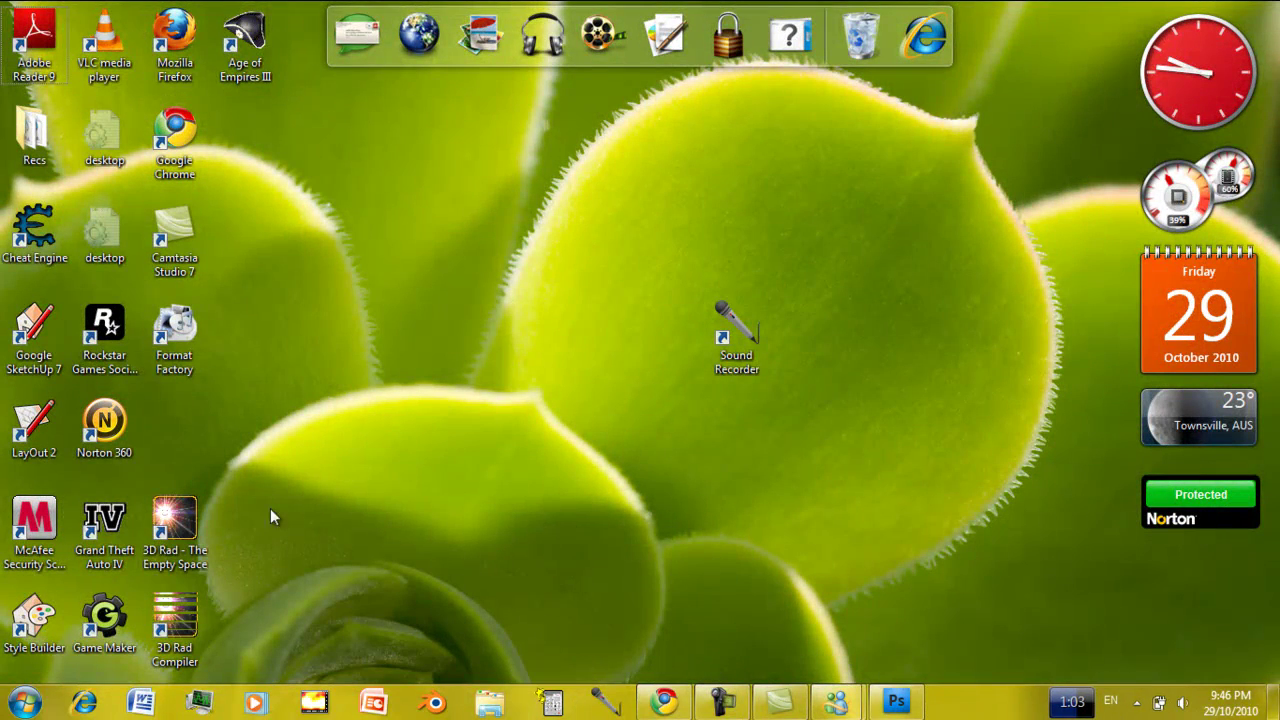
{"action": "left_click_drag", "start_coordinate": [158, 527], "coordinate": [652, 330]}
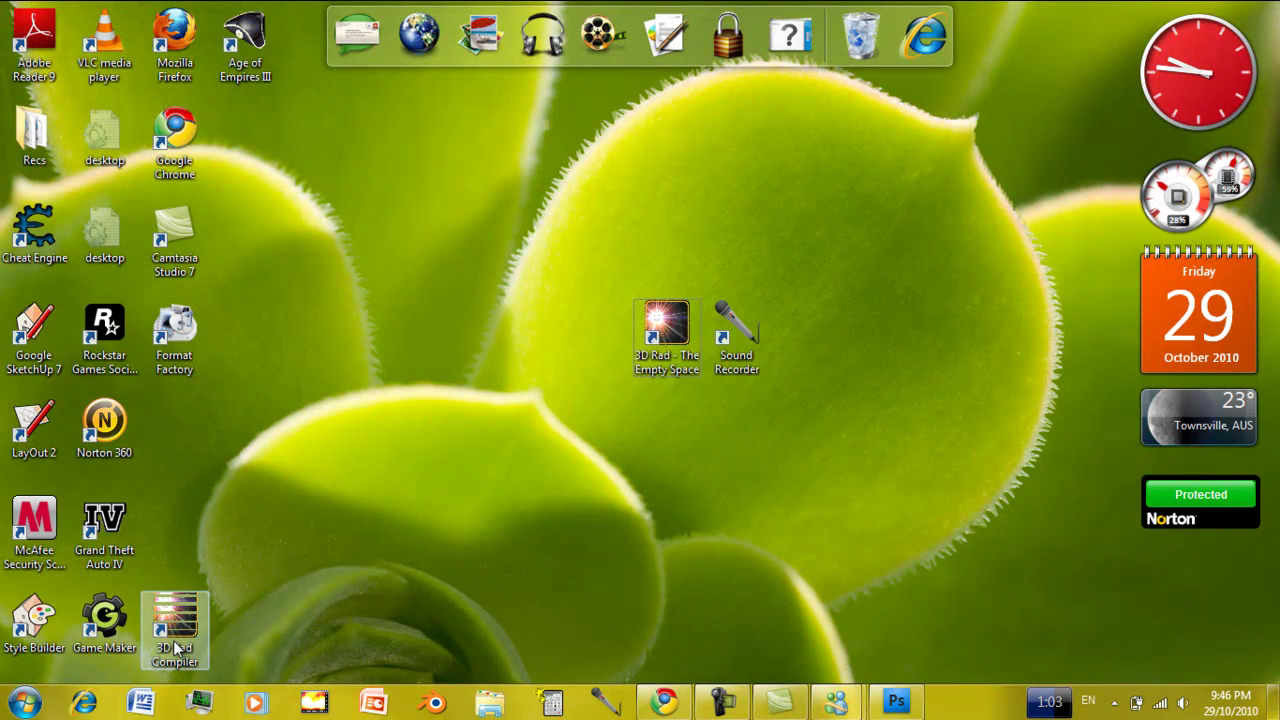
{"action": "left_click_drag", "start_coordinate": [173, 640], "coordinate": [495, 412]}
{"action": "left_click_drag", "start_coordinate": [656, 380], "coordinate": [657, 263]}
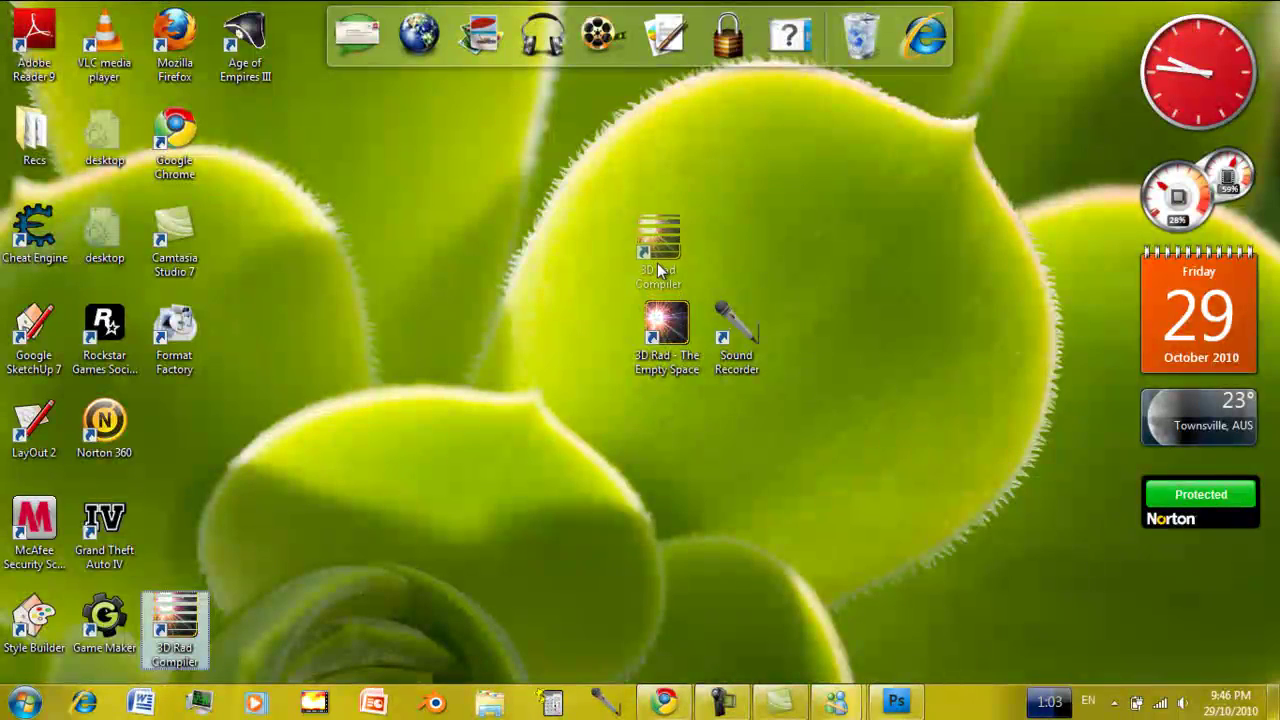
{"action": "left_click_drag", "start_coordinate": [712, 335], "coordinate": [998, 98]}
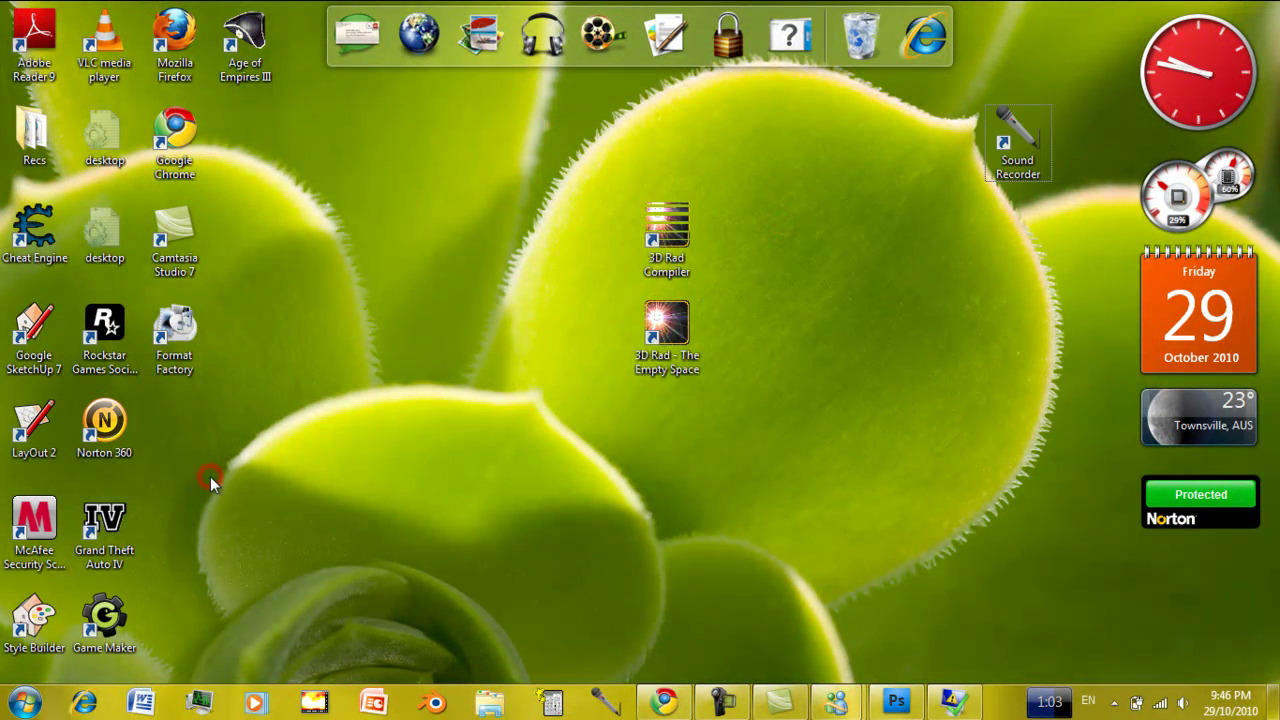
Drag the Google SketchUp 7 shortcut toward mid-desktop and close the Libraries window.
{"action": "mouse_move", "coordinate": [36, 335]}
{"action": "left_mouse_down"}
{"action": "mouse_move", "coordinate": [322, 496]}
{"action": "mouse_move", "coordinate": [318, 341]}
{"action": "left_mouse_up"}
{"action": "mouse_move", "coordinate": [1125, 108]}
{"action": "left_mouse_down"}
{"action": "mouse_move", "coordinate": [1100, 126]}
{"action": "mouse_move", "coordinate": [974, 131]}
{"action": "left_mouse_up"}
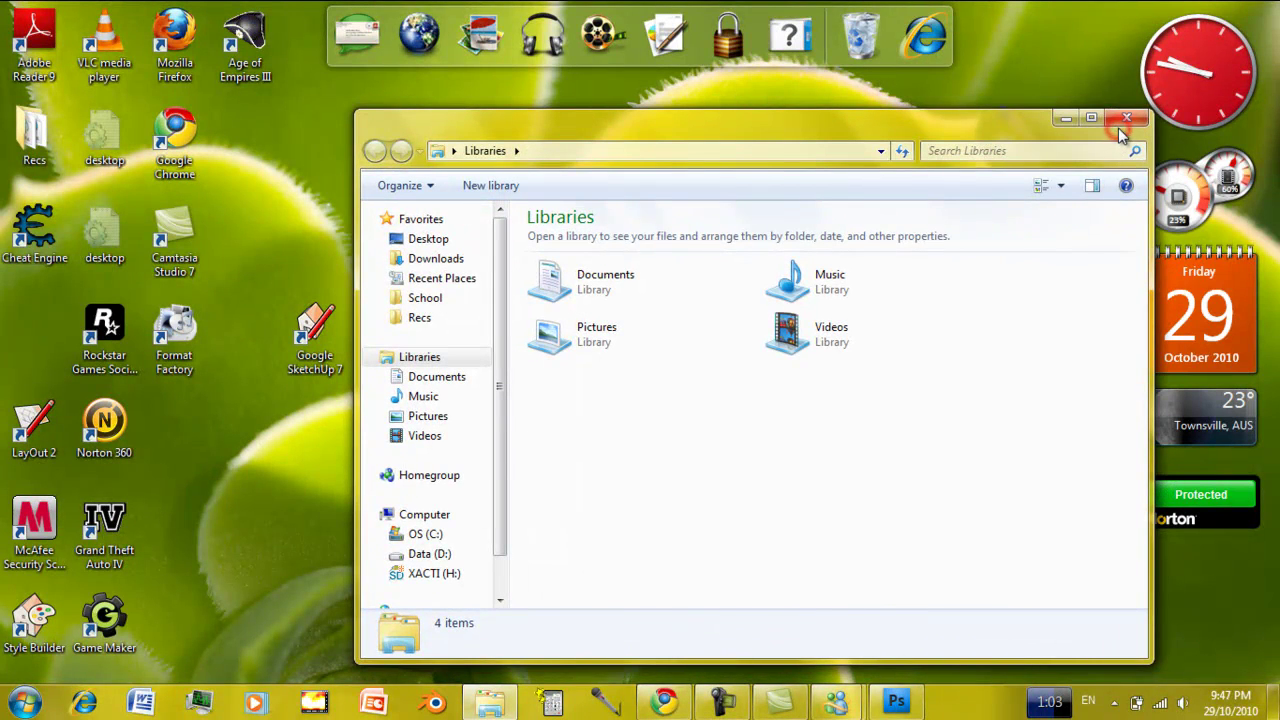
{"action": "left_click", "coordinate": [1122, 128]}
{"action": "left_click", "coordinate": [771, 298]}
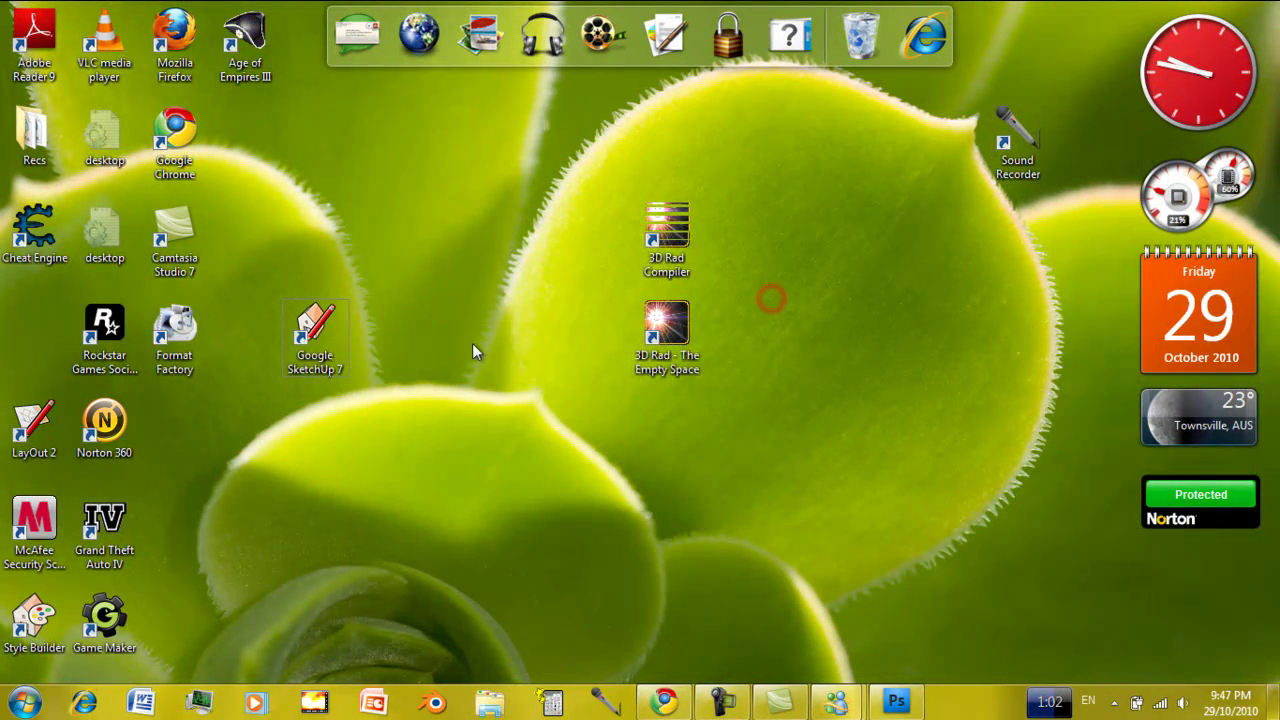
Place Google SketchUp 7 beside the 3D Rad shortcuts with LayOut 2 above it; dismiss Messenger.
{"action": "mouse_move", "coordinate": [337, 330]}
{"action": "left_mouse_down"}
{"action": "mouse_move", "coordinate": [473, 299]}
{"action": "mouse_move", "coordinate": [600, 306]}
{"action": "left_mouse_up"}
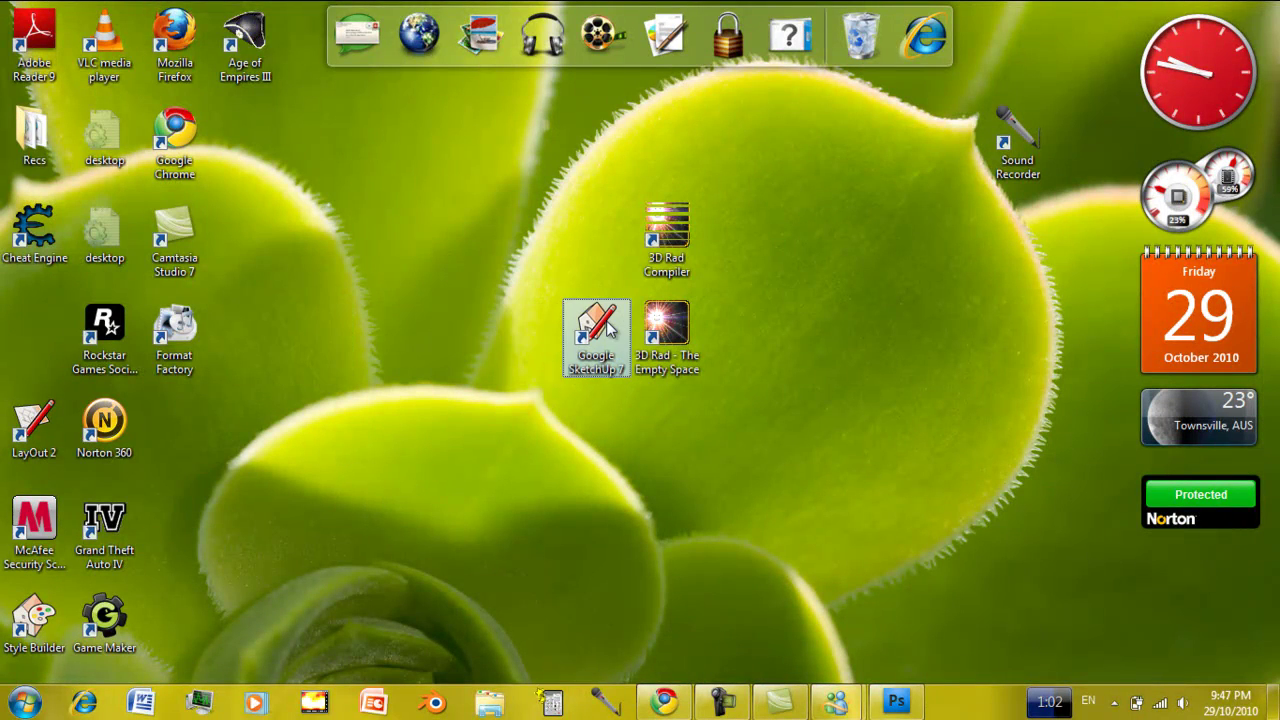
{"action": "left_click", "coordinate": [524, 289]}
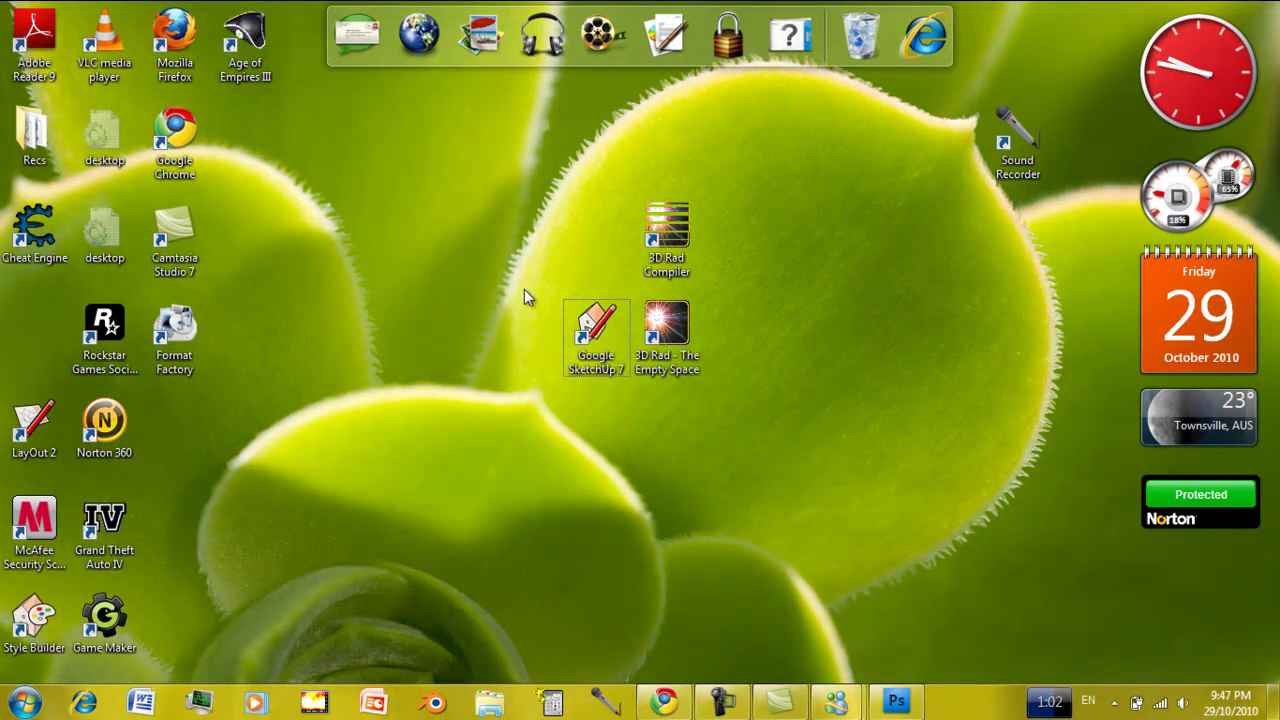
{"action": "left_click", "coordinate": [523, 287]}
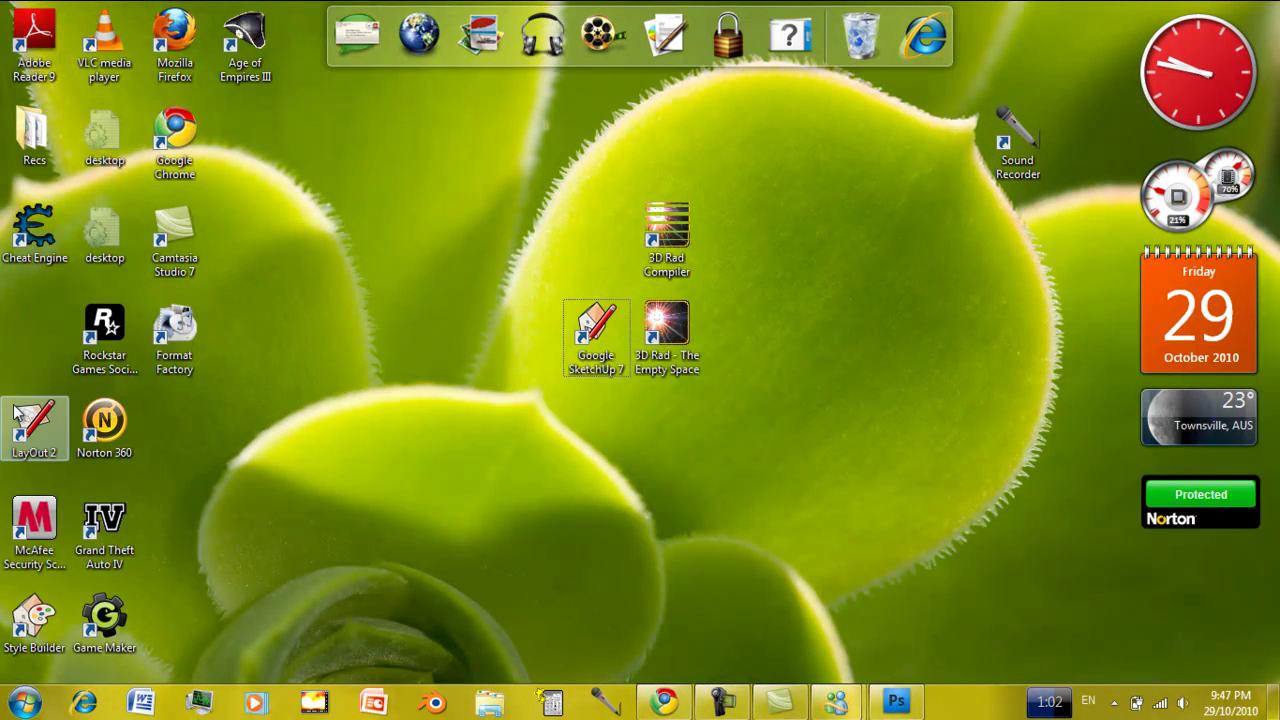
{"action": "mouse_move", "coordinate": [18, 410]}
{"action": "left_mouse_down"}
{"action": "mouse_move", "coordinate": [398, 287]}
{"action": "mouse_move", "coordinate": [548, 276]}
{"action": "mouse_move", "coordinate": [575, 246]}
{"action": "left_mouse_up"}
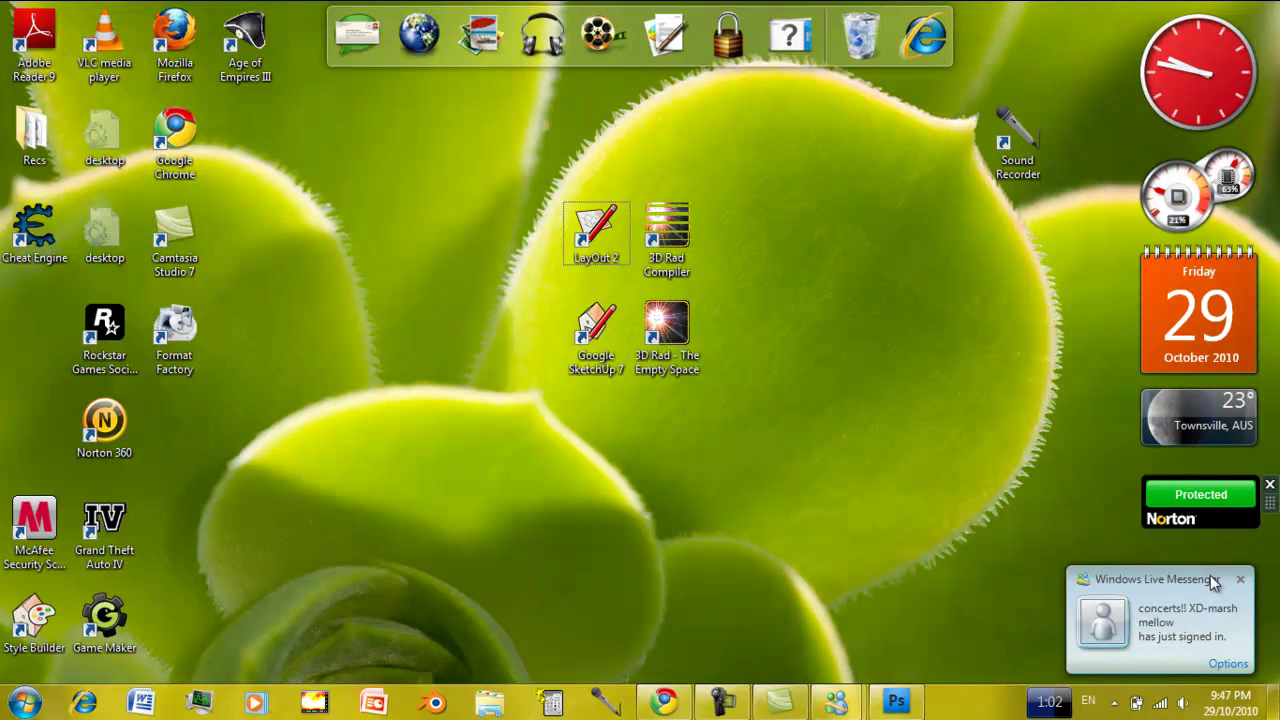
{"action": "left_click", "coordinate": [1241, 581]}
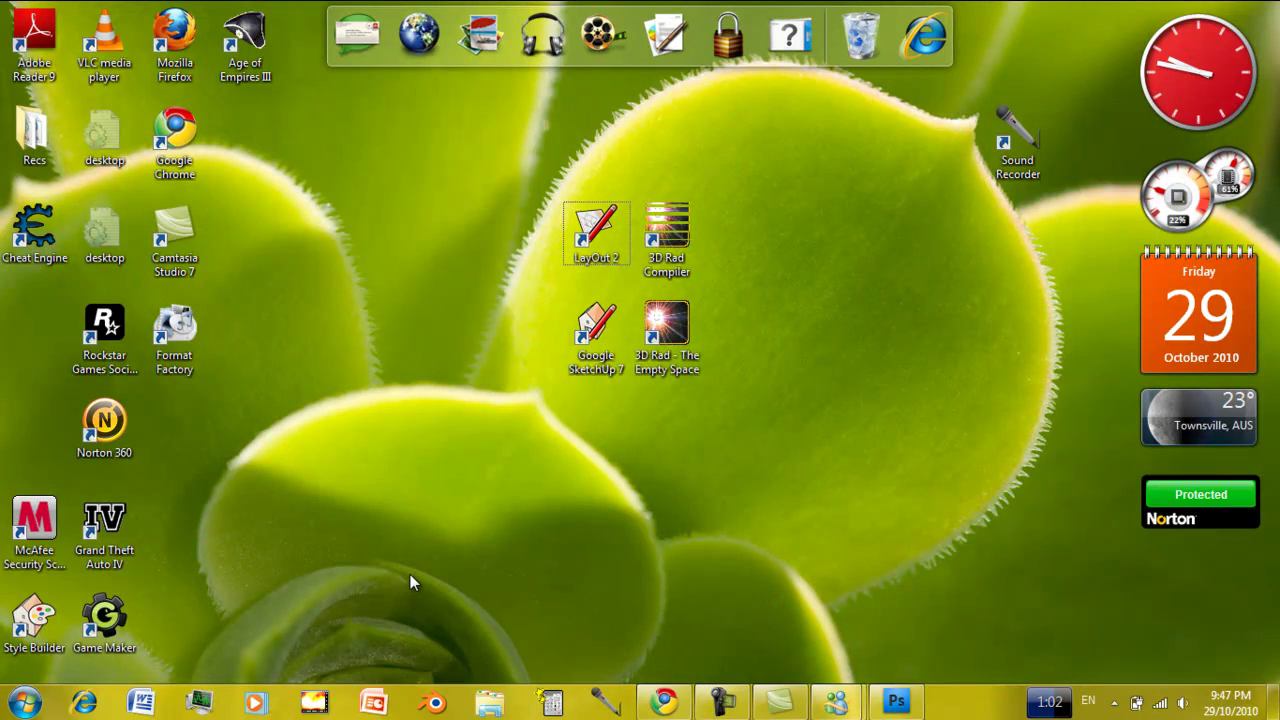
Launch Blender 2.49b from its taskbar jump list.
{"action": "right_click", "coordinate": [433, 705]}
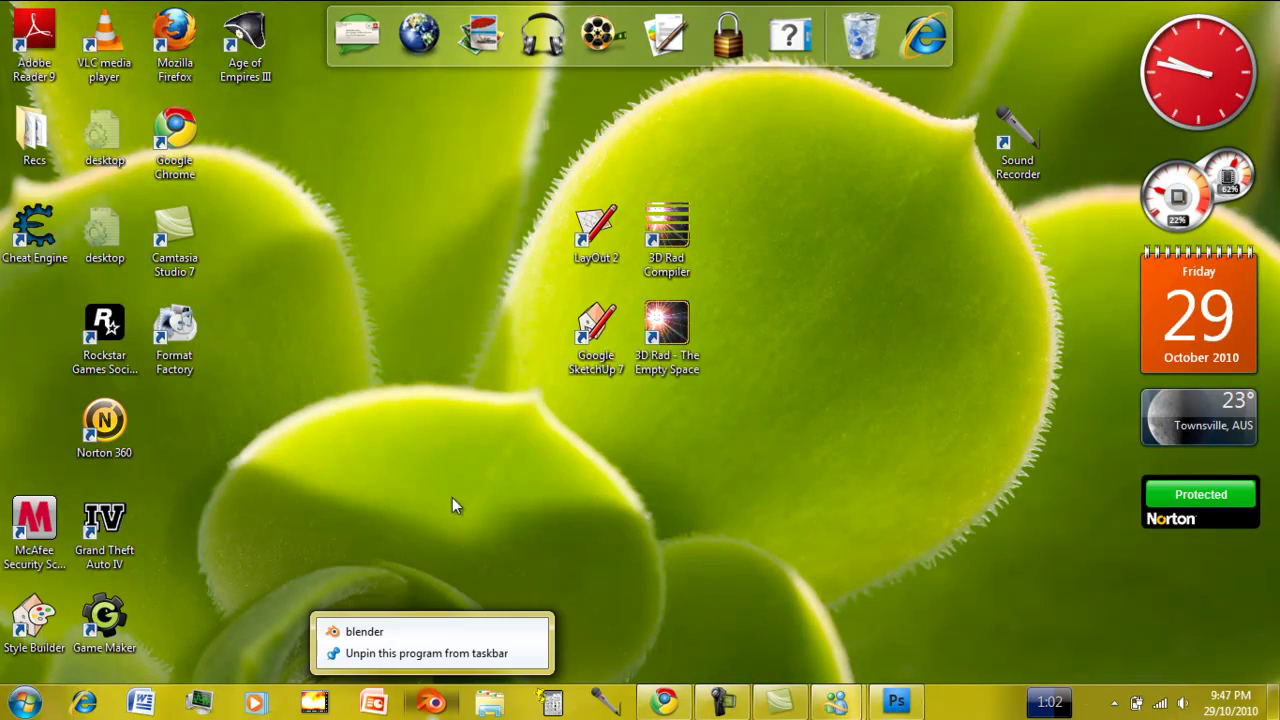
{"action": "left_click", "coordinate": [430, 518]}
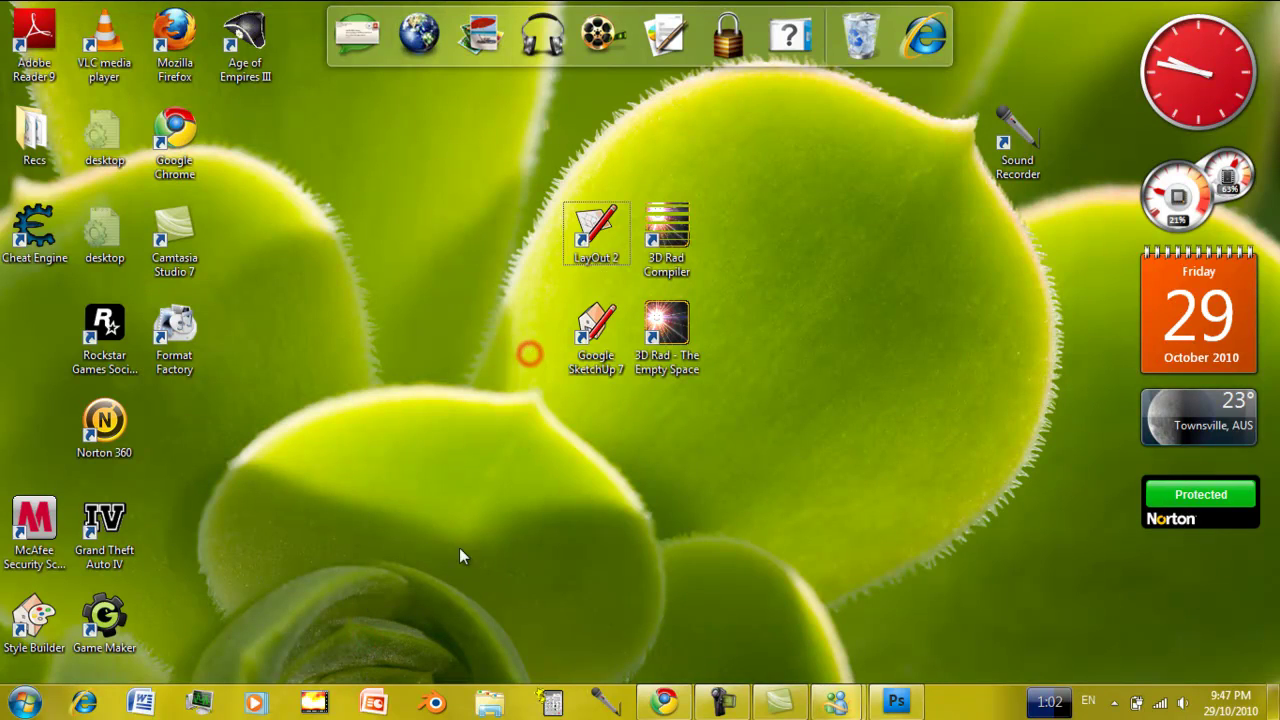
{"action": "right_click", "coordinate": [436, 704]}
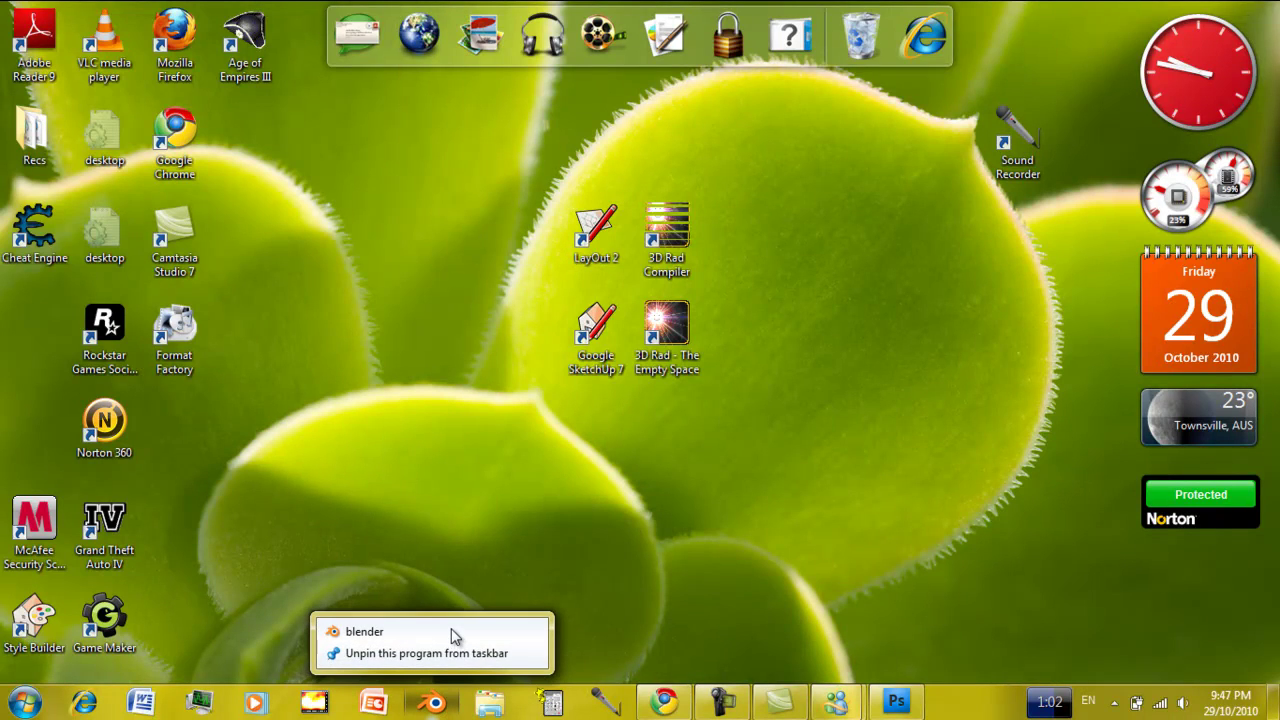
{"action": "left_click", "coordinate": [396, 632]}
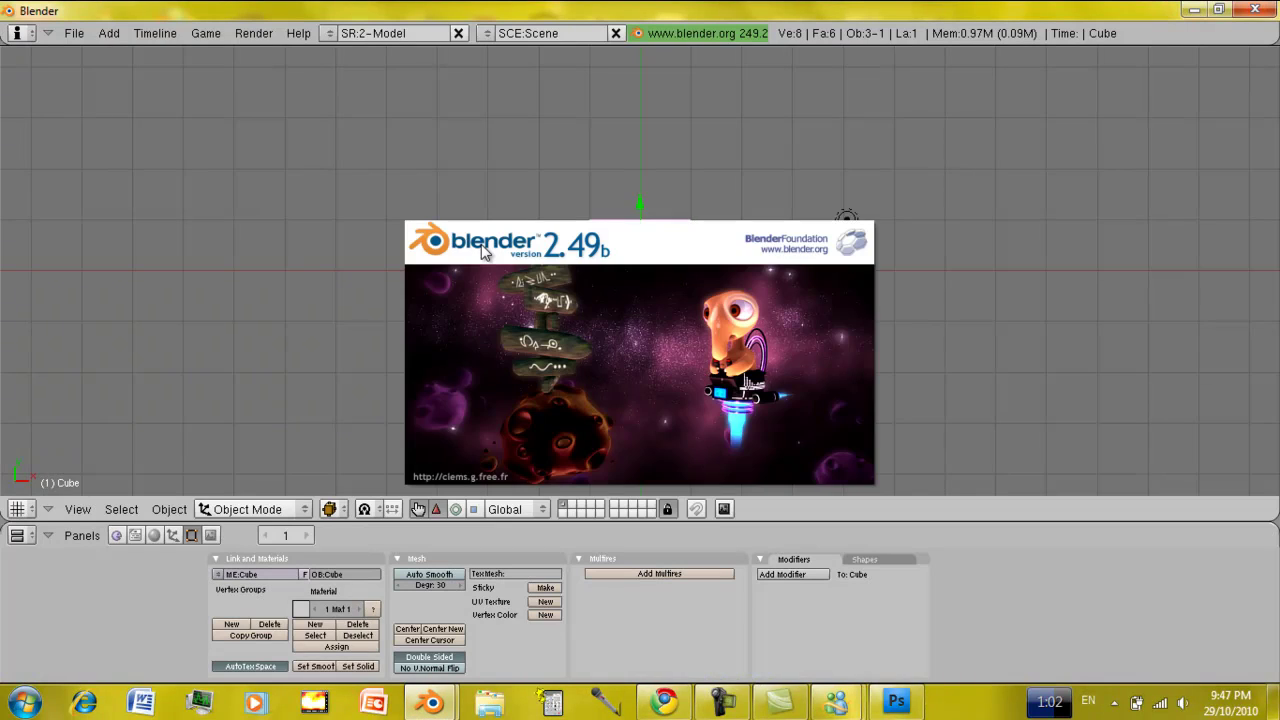
Erase Blender's default cube, then close the Blender window.
{"action": "left_click", "coordinate": [604, 320]}
{"action": "left_click", "coordinate": [622, 275]}
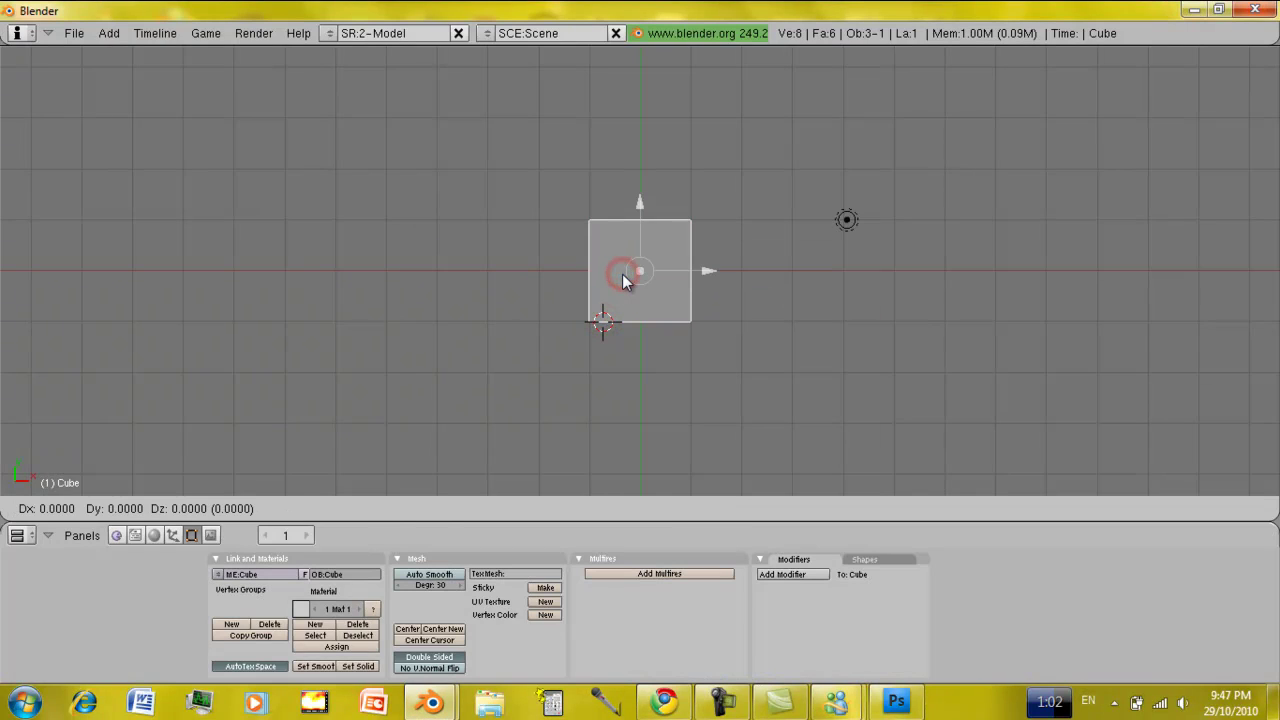
{"action": "left_click", "coordinate": [622, 280]}
{"action": "left_click", "coordinate": [622, 280]}
{"action": "left_click", "coordinate": [621, 275]}
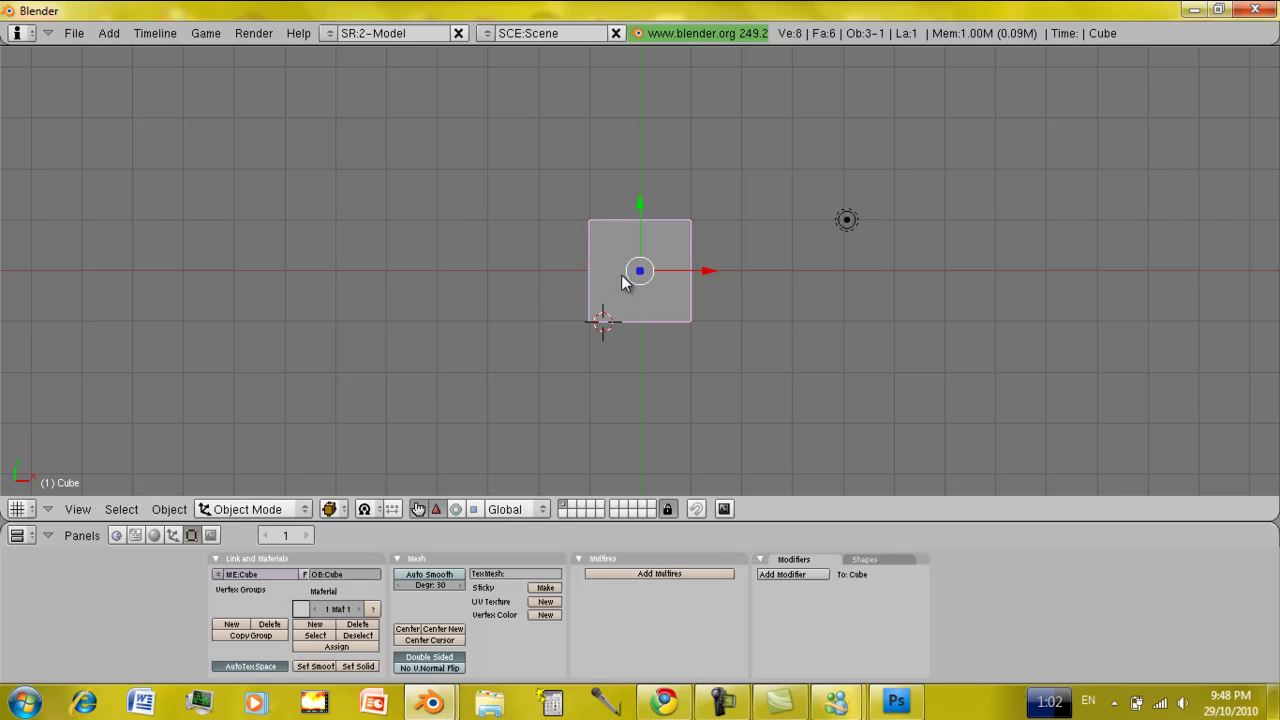
{"action": "key", "text": "x"}
{"action": "left_click", "coordinate": [622, 277]}
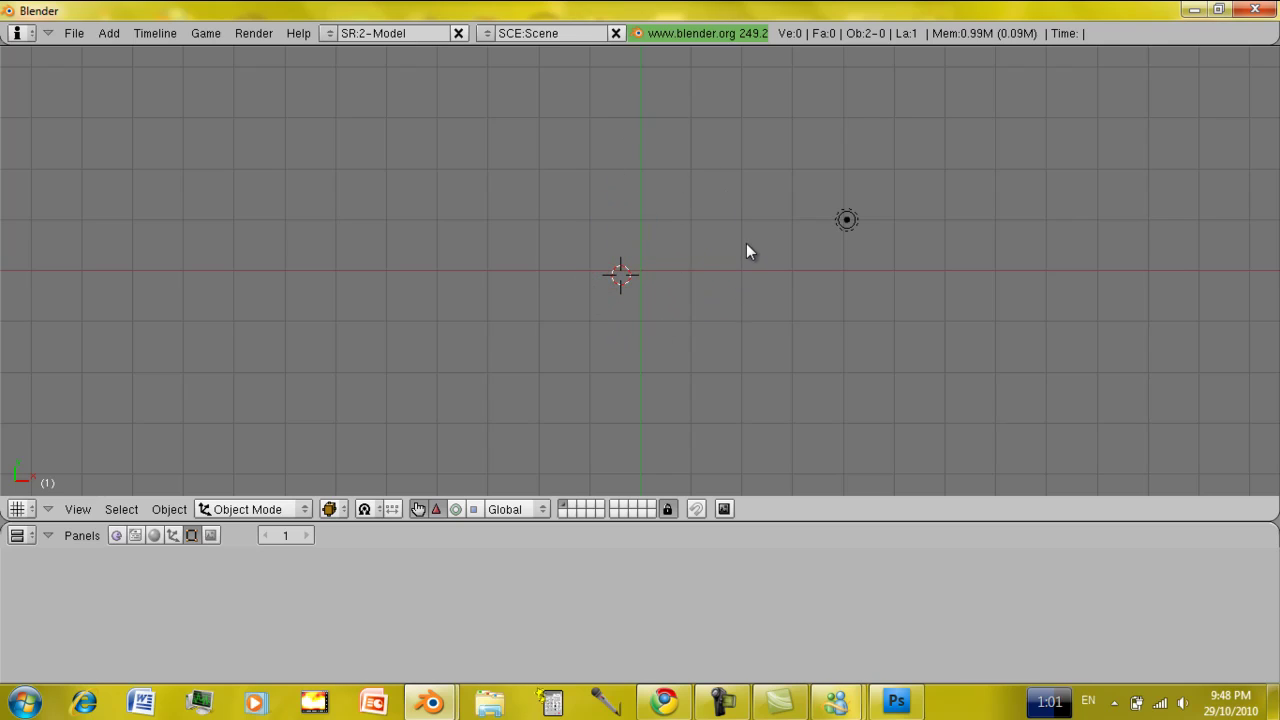
{"action": "left_click", "coordinate": [1256, 9]}
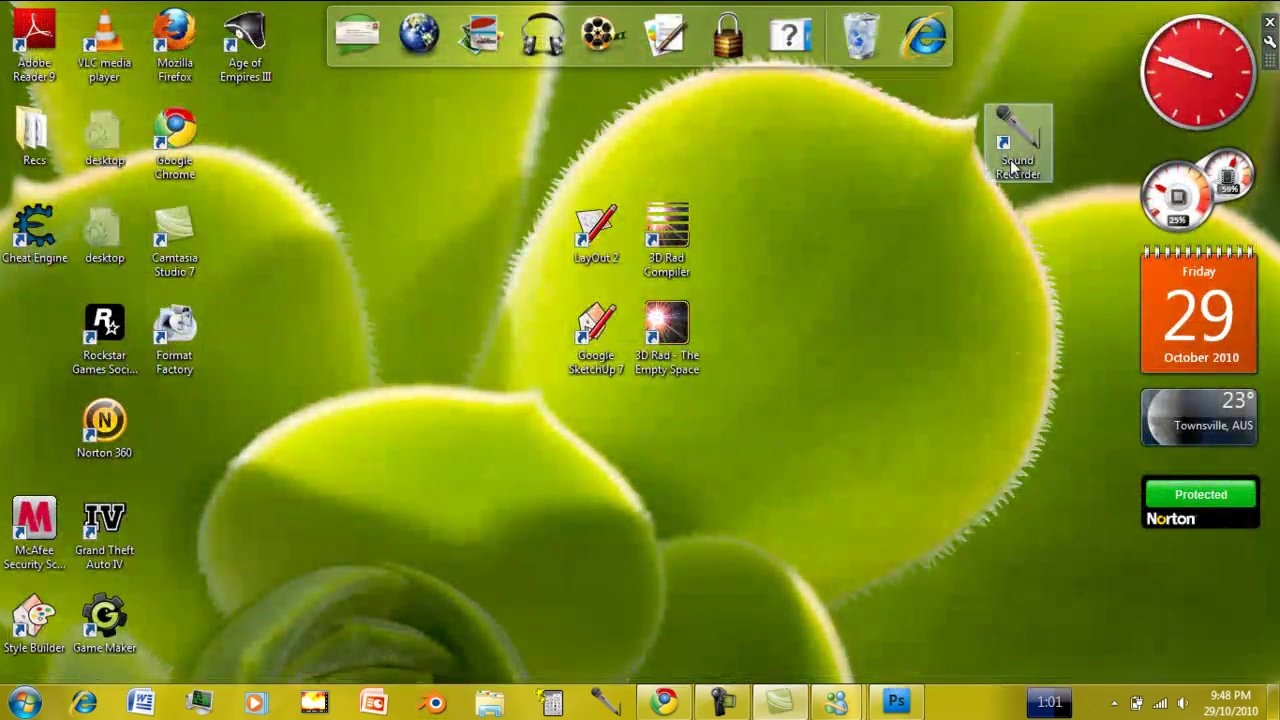
Launch Google SketchUp 7 from its desktop shortcut.
{"action": "left_click", "coordinate": [881, 253]}
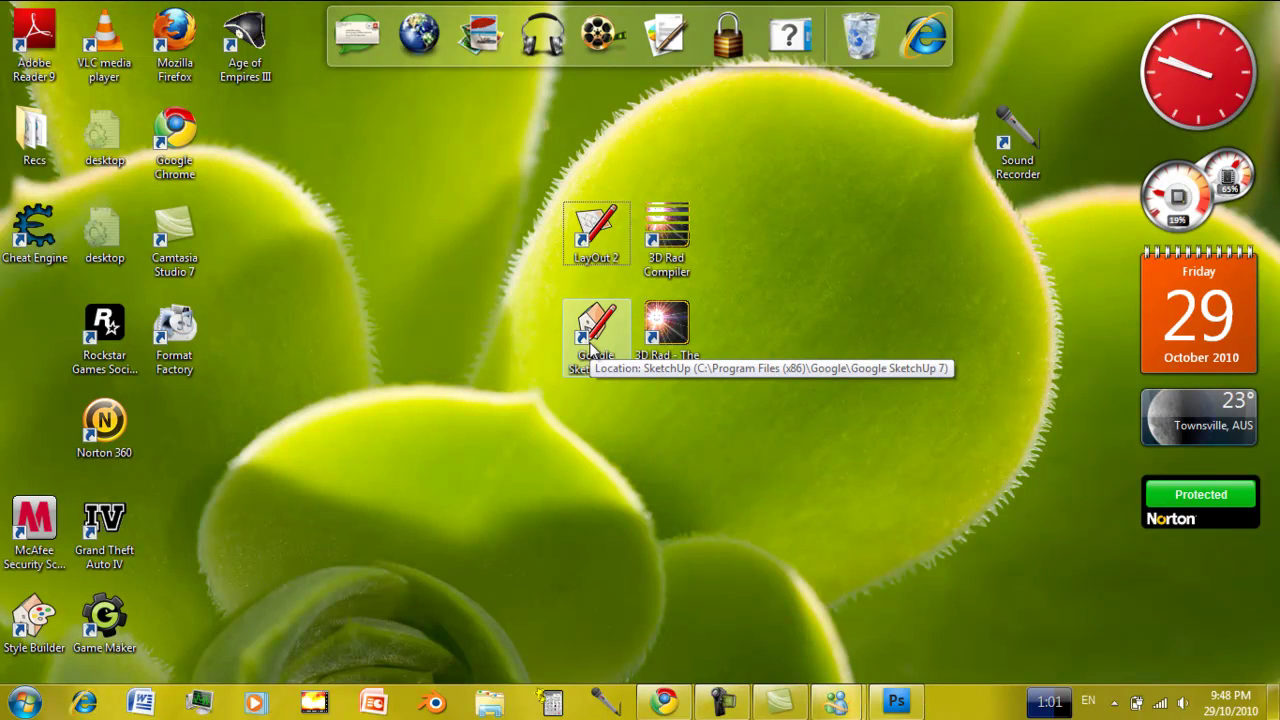
{"action": "left_click", "coordinate": [575, 368]}
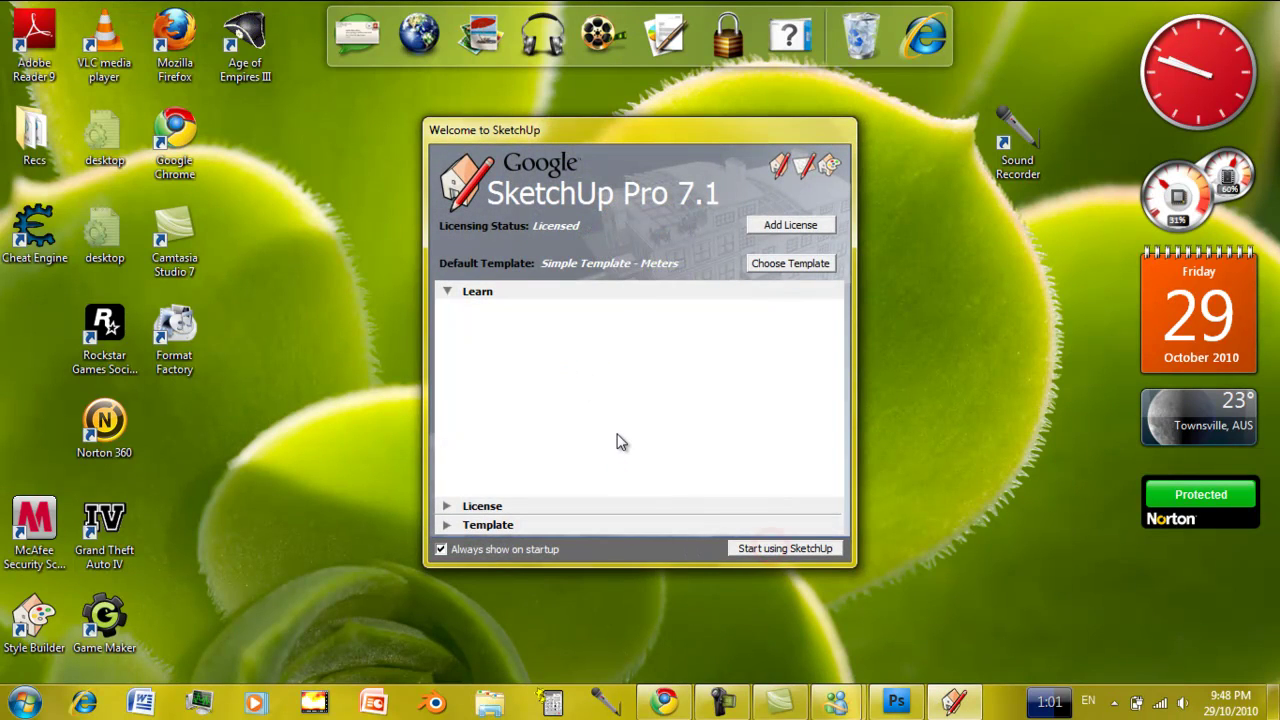
{"action": "key", "text": "Return"}
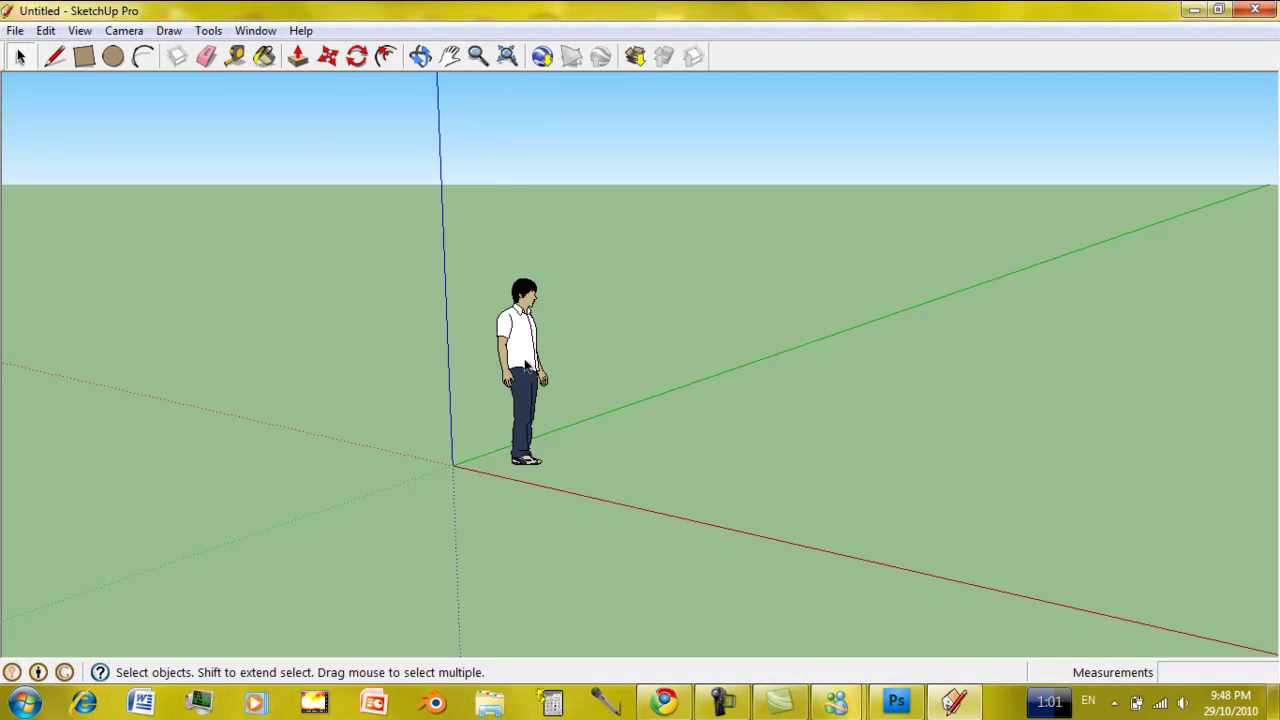
Delete the human figure and draw a rectangle of about 1.13m by 2.39m from the axes origin.
{"action": "left_click", "coordinate": [503, 340]}
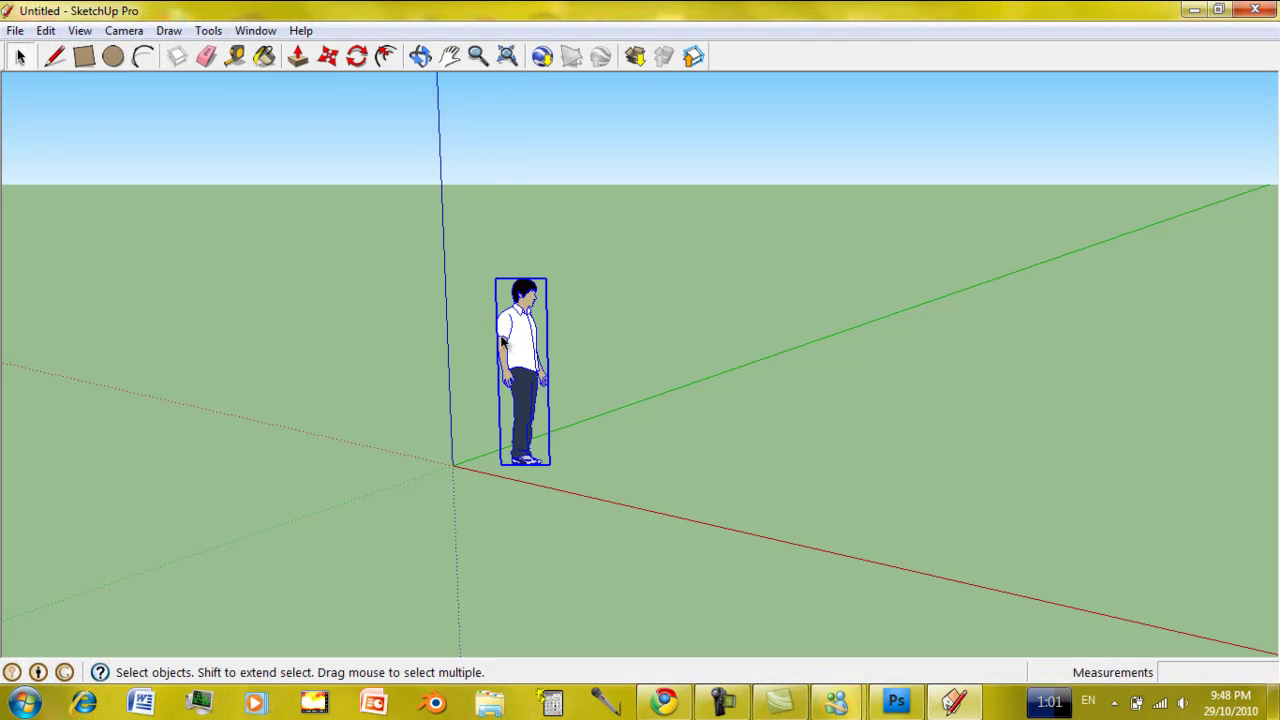
{"action": "key", "text": "Delete"}
{"action": "left_click", "coordinate": [84, 56]}
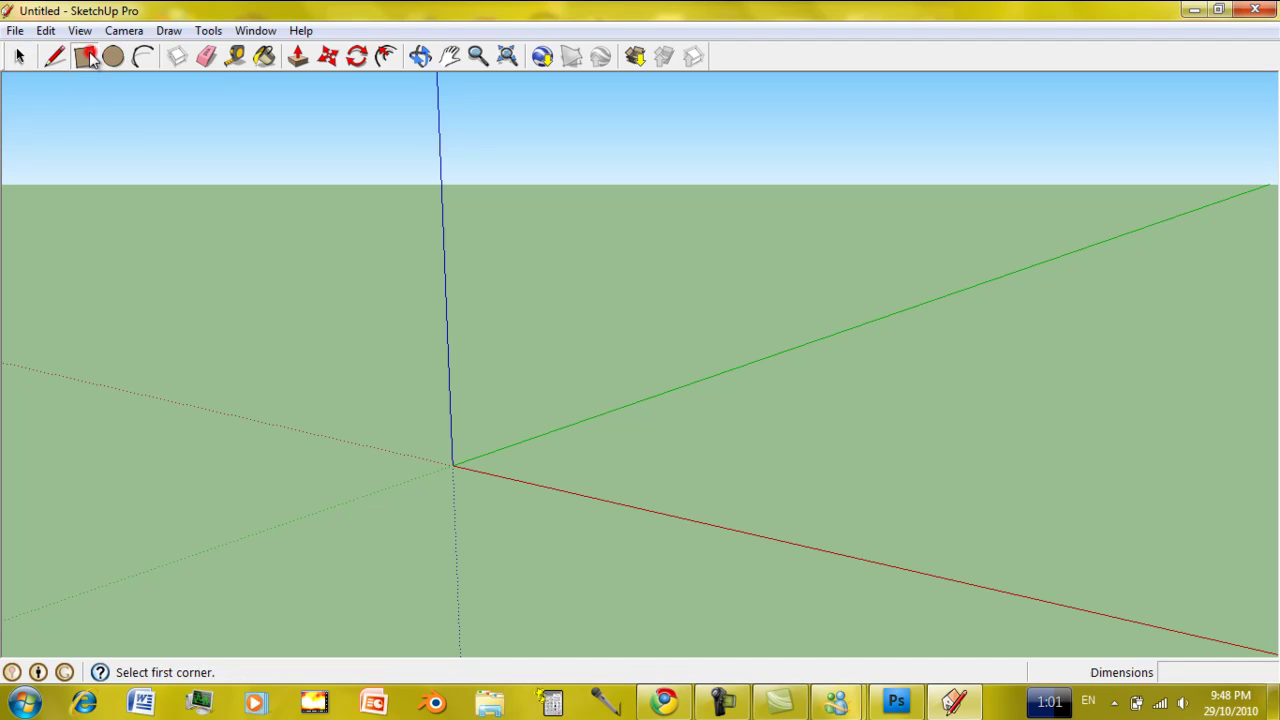
{"action": "left_click", "coordinate": [452, 462]}
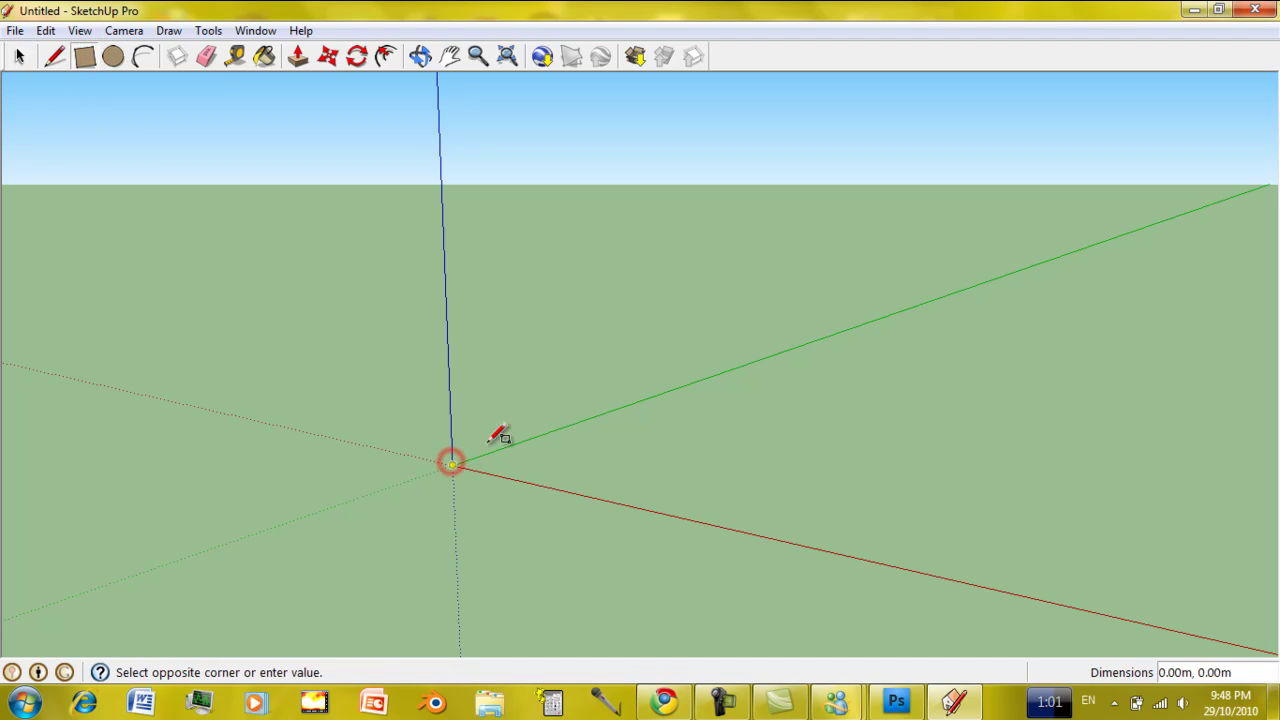
{"action": "left_click", "coordinate": [697, 420]}
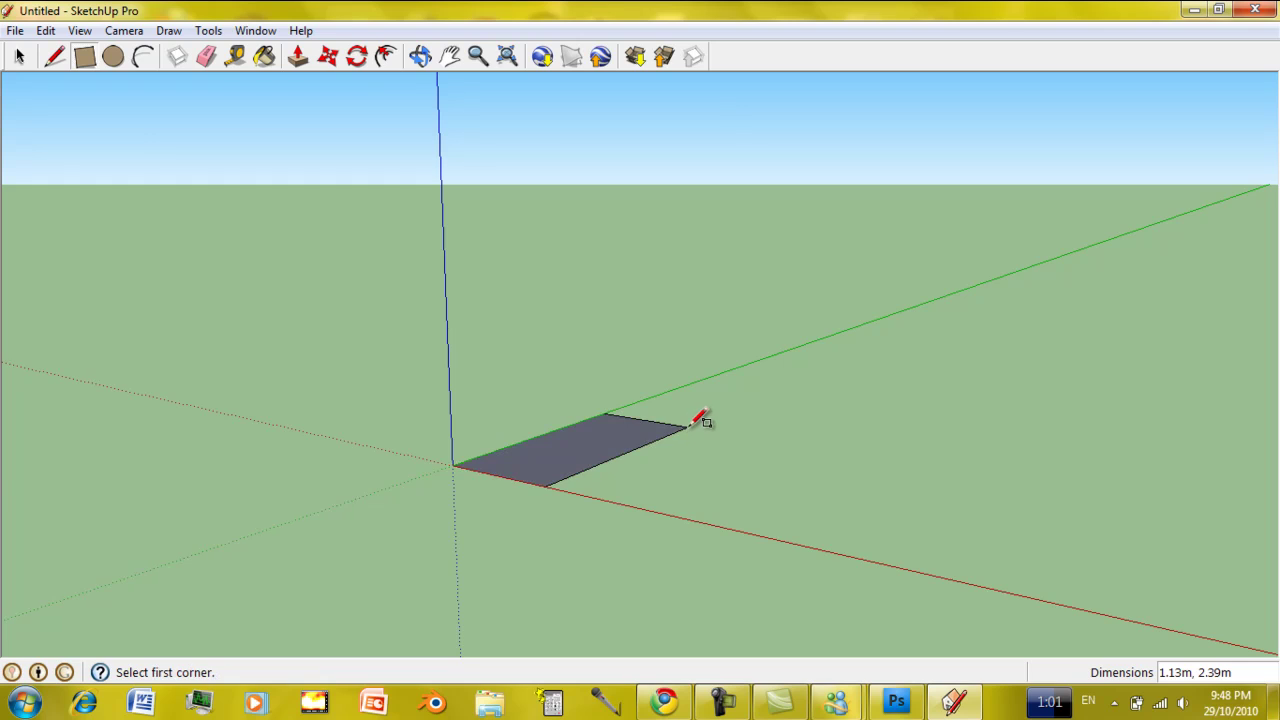
Push/Pull the rectangle up 1.07m into a box.
{"action": "left_click", "coordinate": [300, 58]}
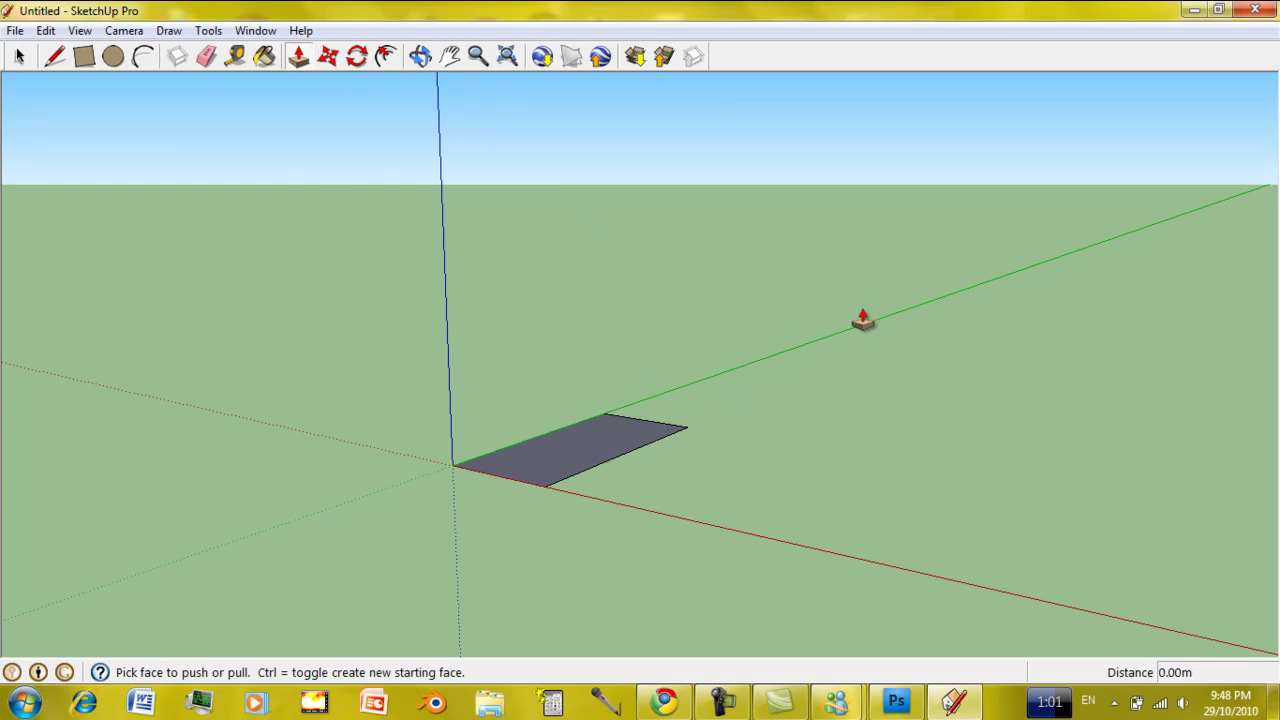
{"action": "left_click", "coordinate": [608, 449]}
{"action": "left_click", "coordinate": [590, 345]}
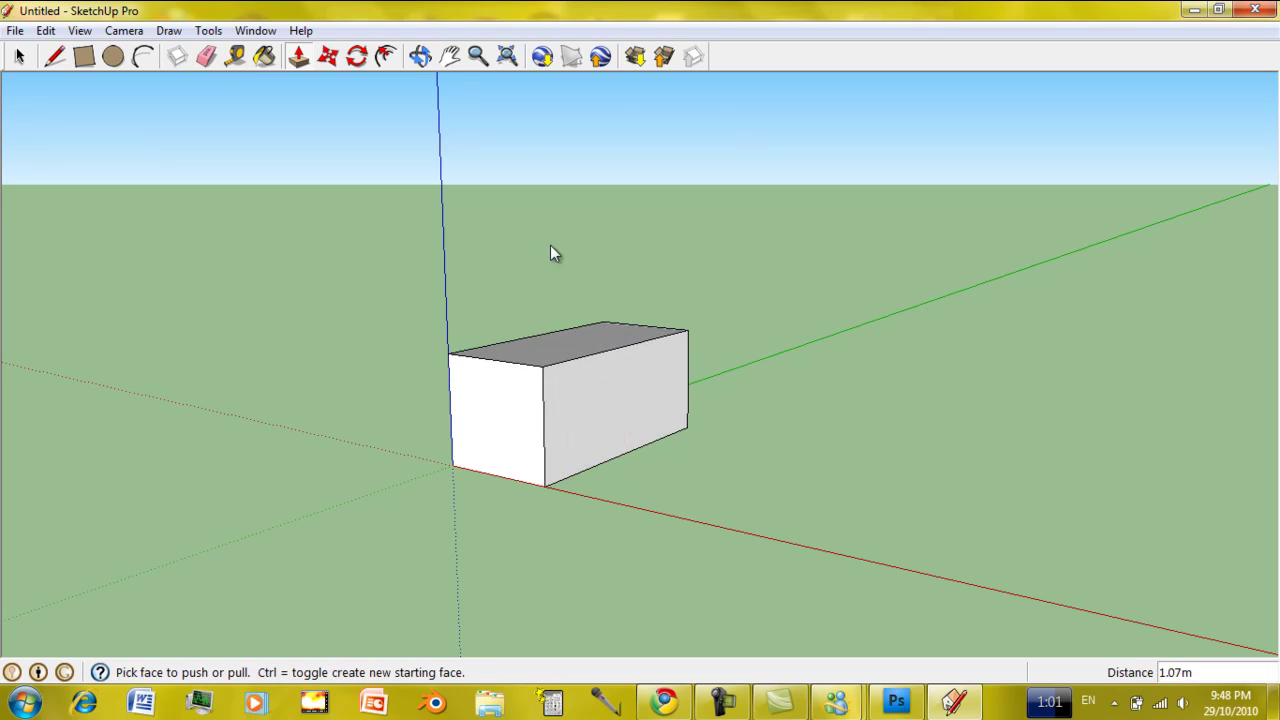
{"action": "left_click", "coordinate": [420, 56]}
Orbit to a top-down view and window-select the entire box.
{"action": "left_click_drag", "start_coordinate": [618, 336], "coordinate": [307, 336]}
{"action": "left_click_drag", "start_coordinate": [561, 362], "coordinate": [334, 329]}
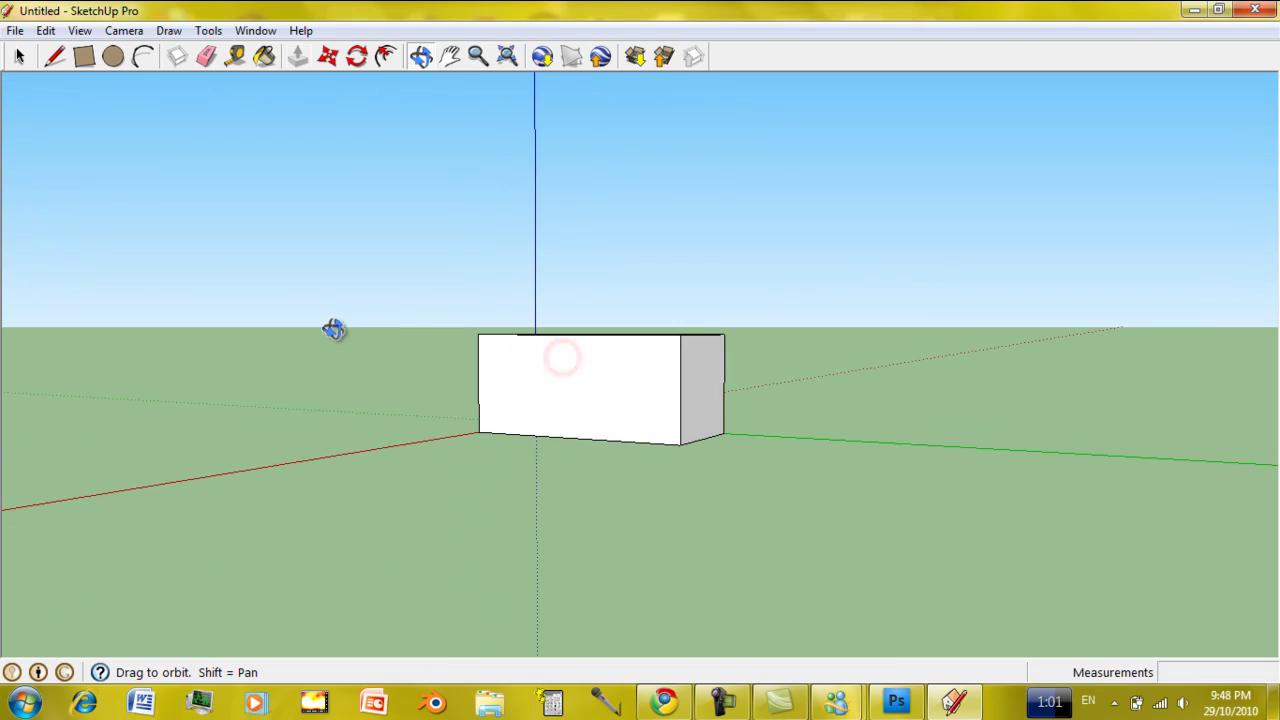
{"action": "left_click_drag", "start_coordinate": [654, 411], "coordinate": [531, 454]}
{"action": "left_click_drag", "start_coordinate": [668, 418], "coordinate": [430, 531]}
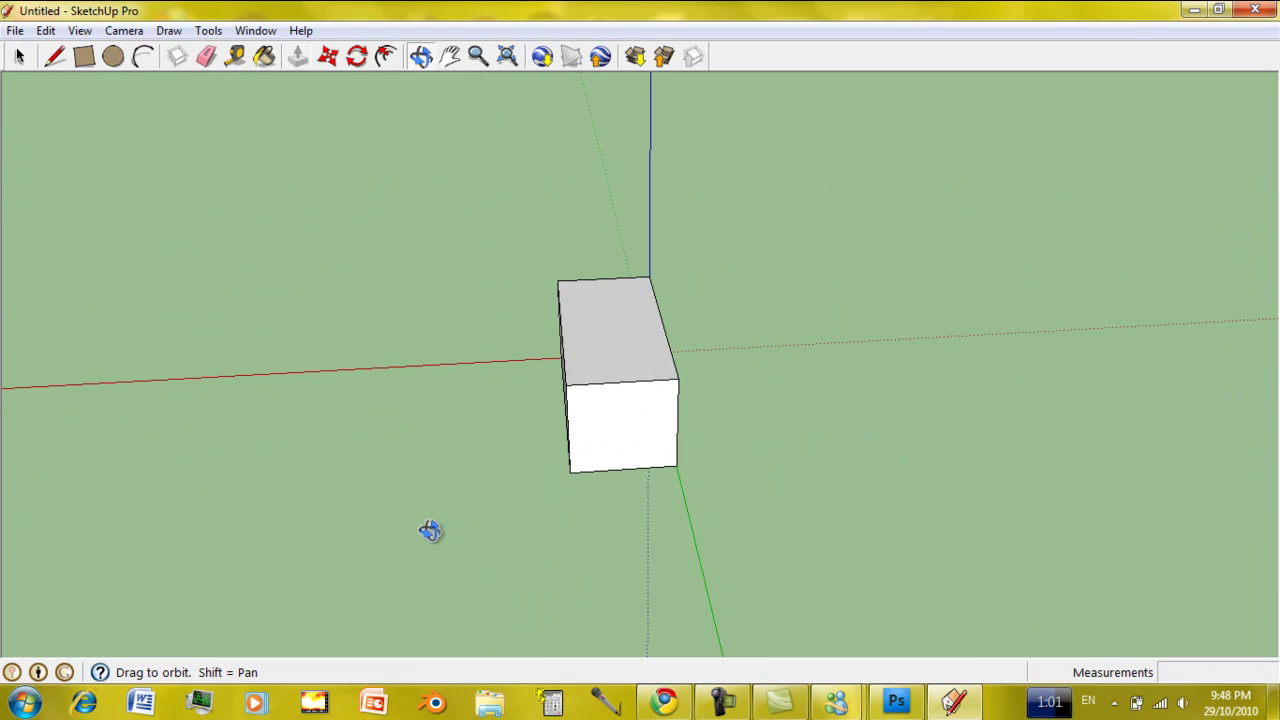
{"action": "left_click", "coordinate": [19, 56]}
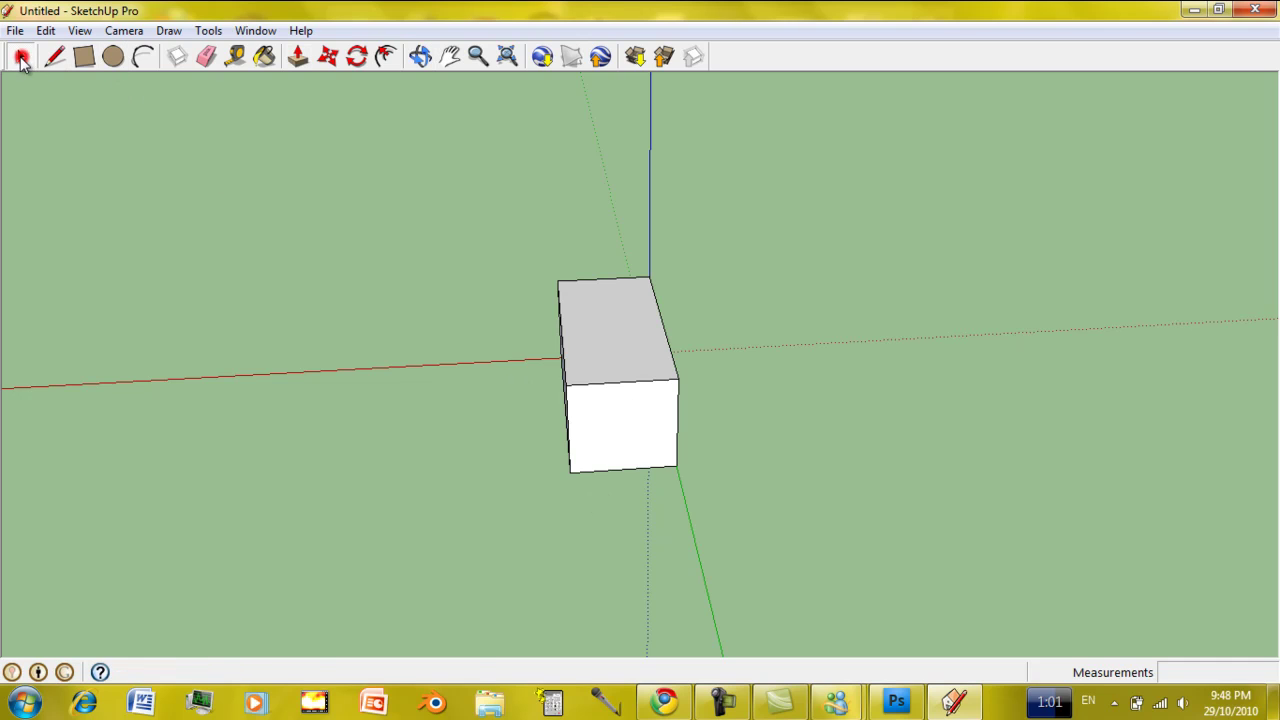
{"action": "left_click_drag", "start_coordinate": [461, 194], "coordinate": [871, 488]}
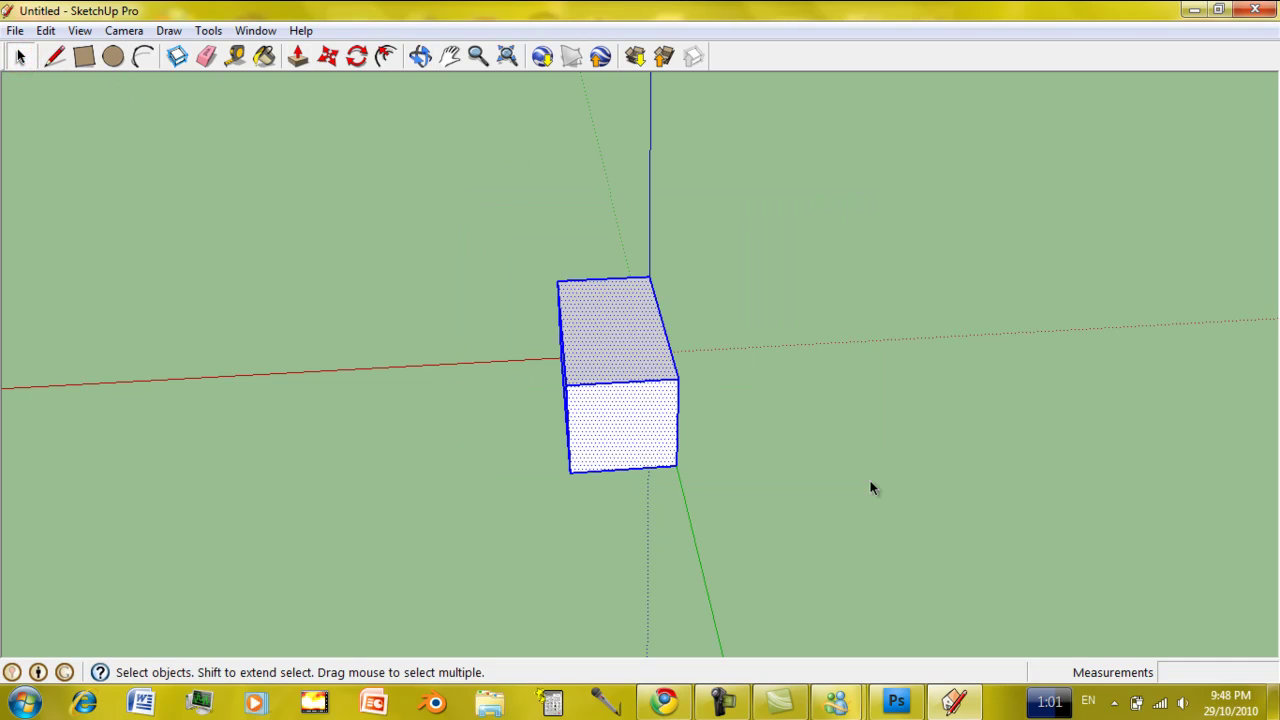
Move the box about 0.10m so the blue axis runs through it.
{"action": "left_click", "coordinate": [328, 57]}
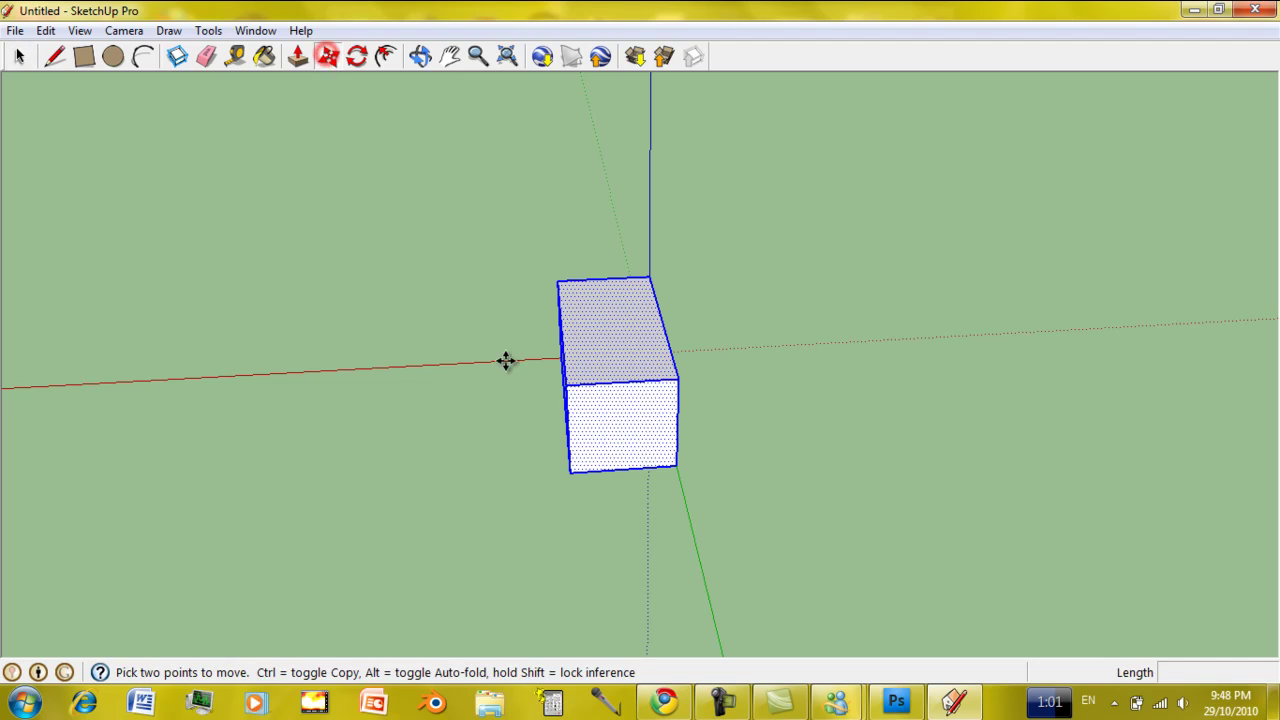
{"action": "left_click", "coordinate": [617, 458]}
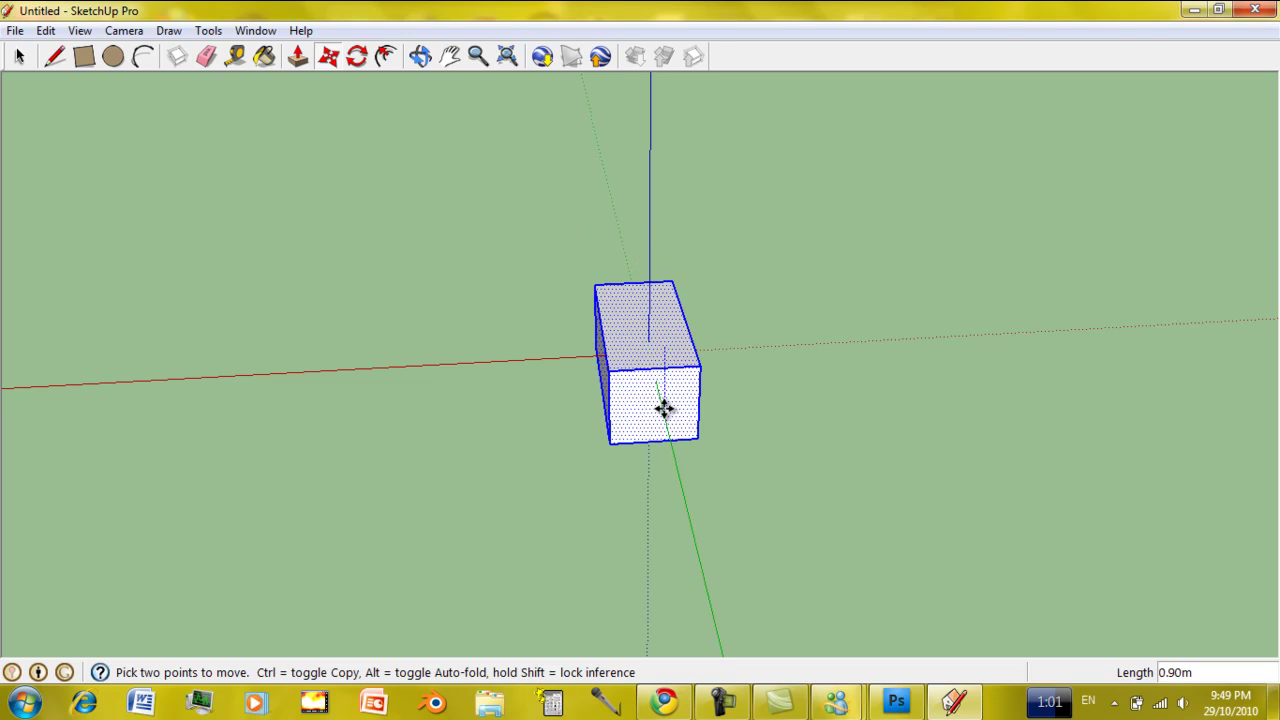
{"action": "left_click", "coordinate": [663, 398]}
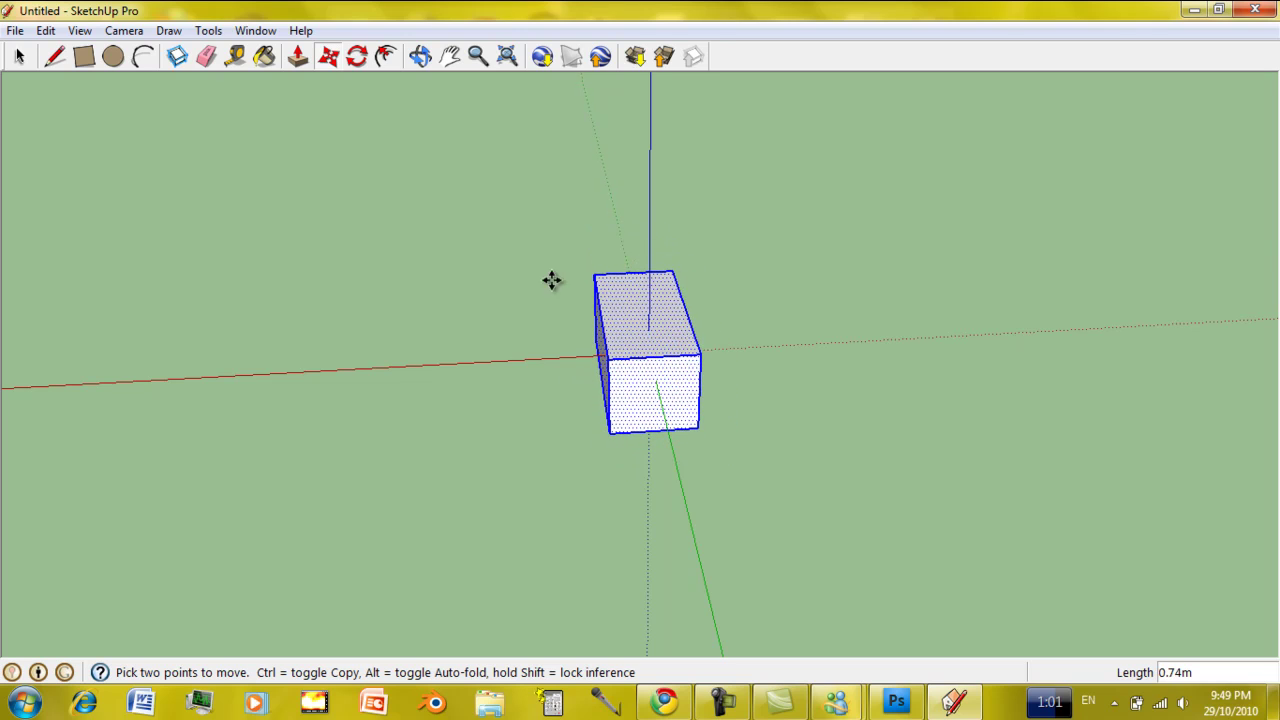
{"action": "left_click", "coordinate": [515, 178]}
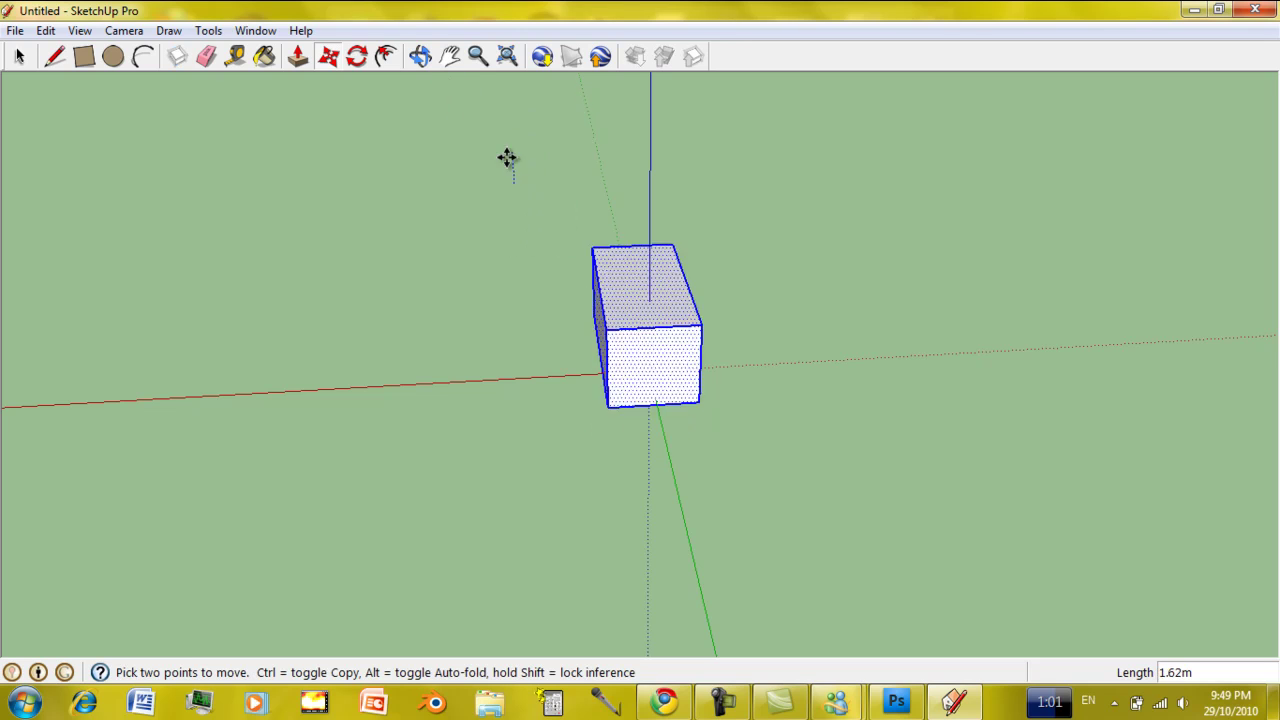
{"action": "left_click", "coordinate": [520, 195]}
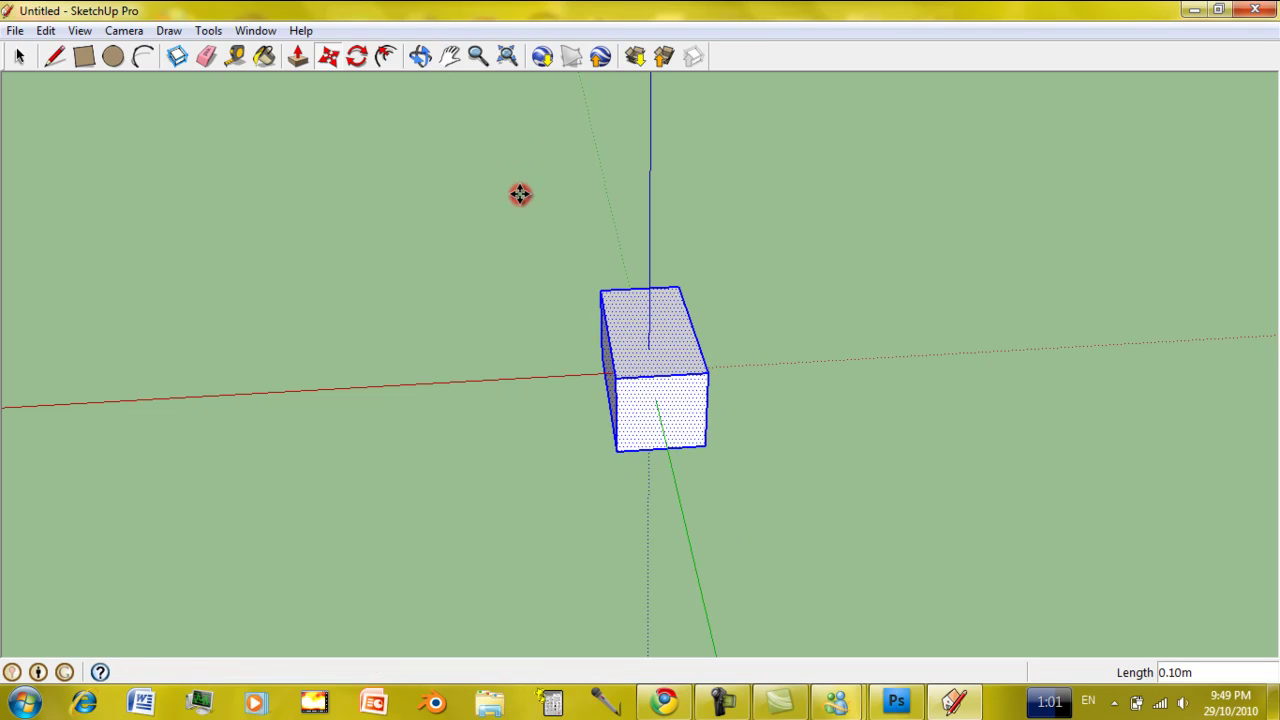
{"action": "left_click", "coordinate": [419, 71]}
{"action": "left_click", "coordinate": [420, 57]}
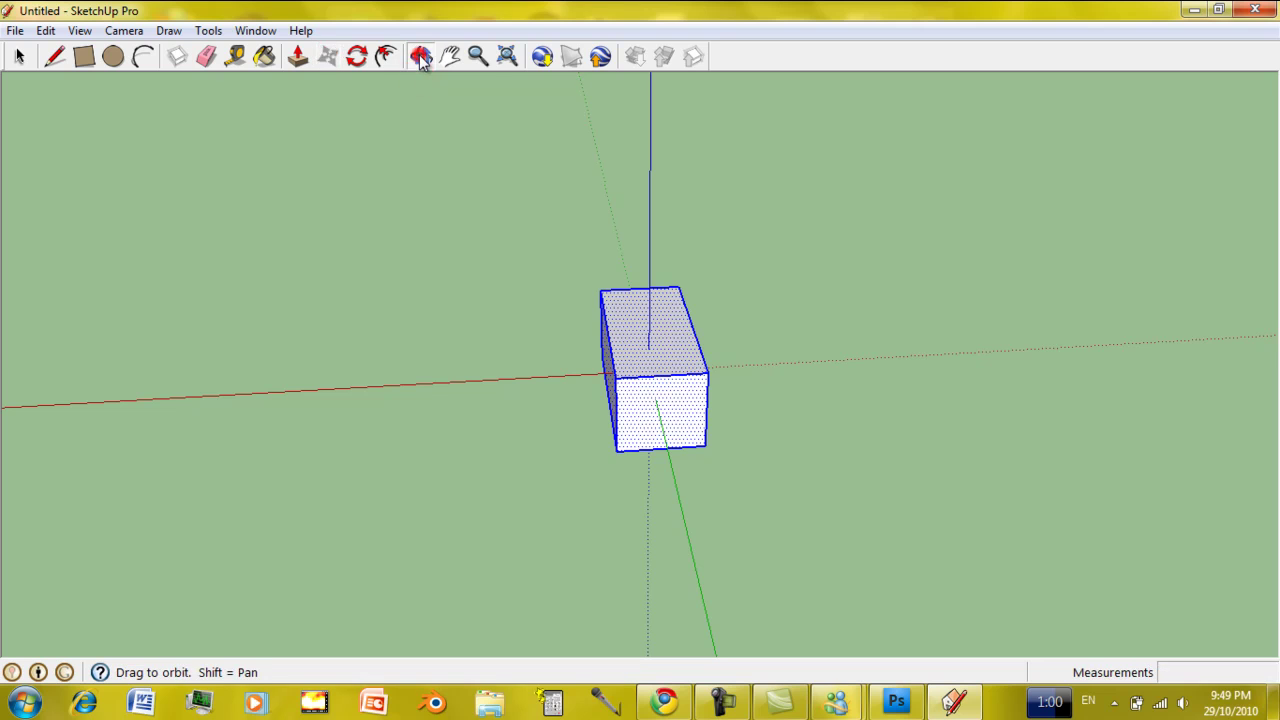
From a front-on view, move the box back toward the centre beside the red axis.
{"action": "left_click_drag", "start_coordinate": [609, 303], "coordinate": [613, 216]}
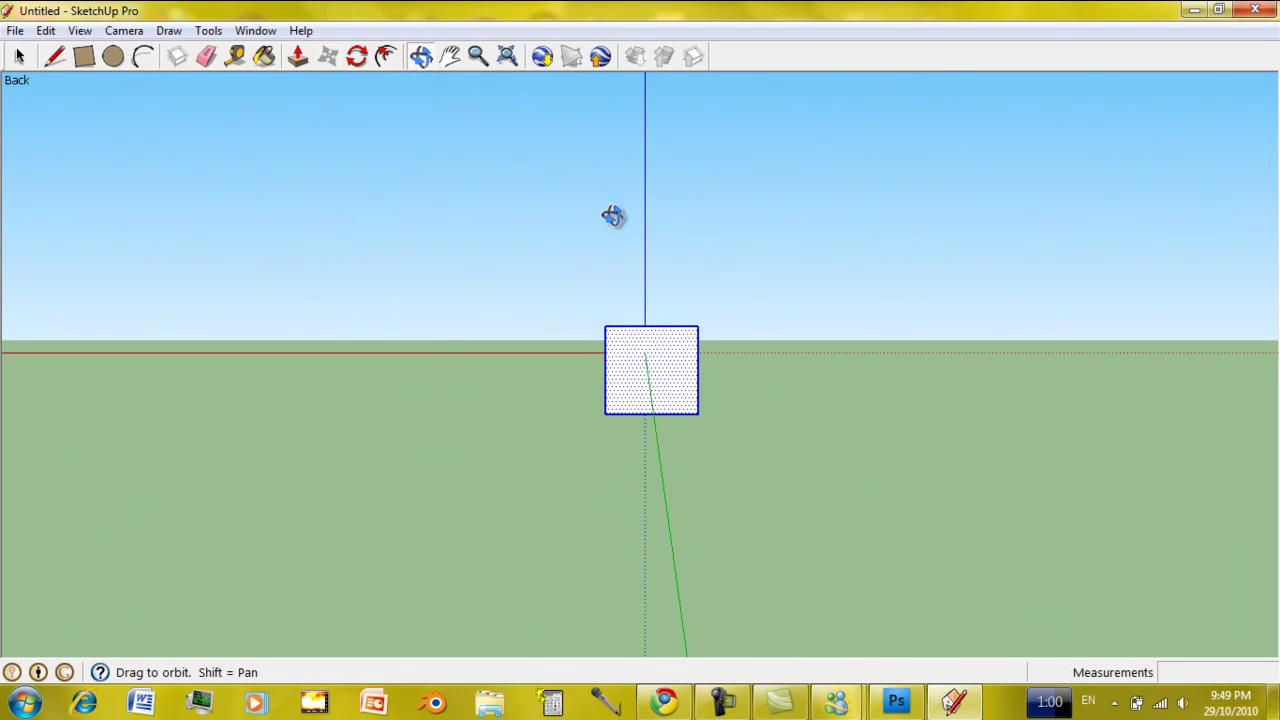
{"action": "scroll", "coordinate": [613, 216], "scroll_direction": "up", "scroll_amount": 3}
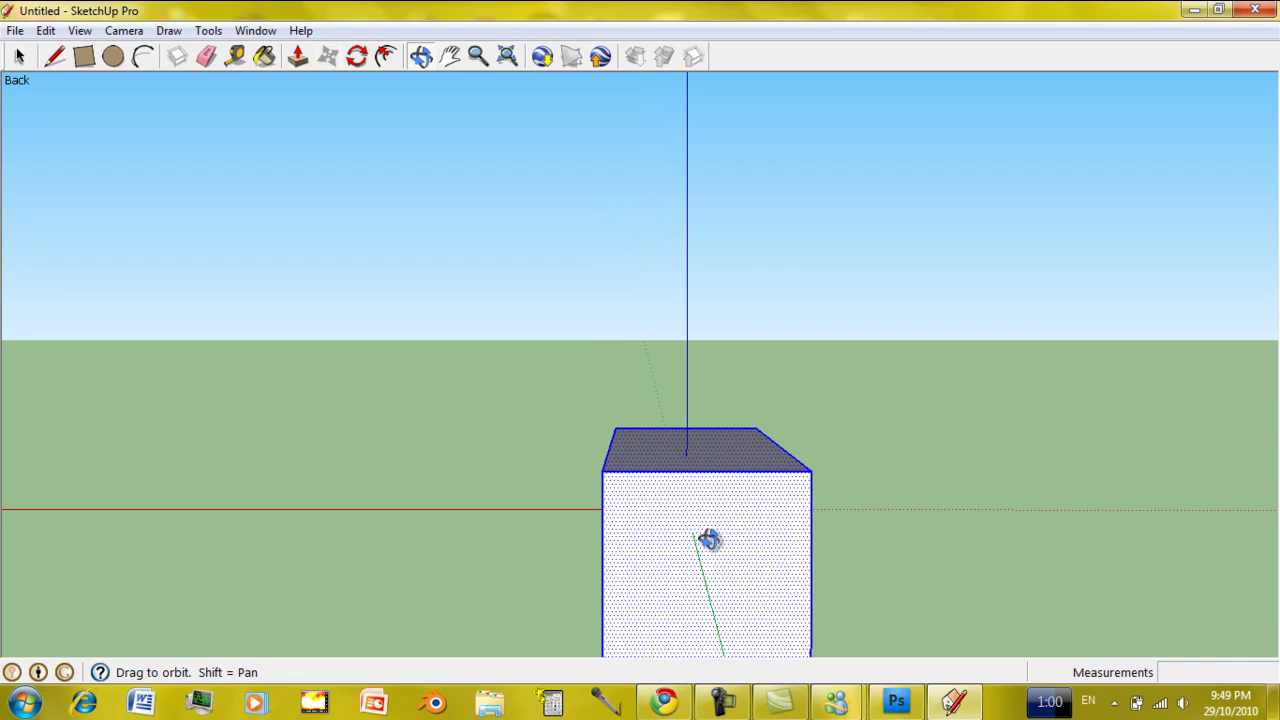
{"action": "left_click_drag", "start_coordinate": [703, 609], "coordinate": [601, 365], "text": "shift"}
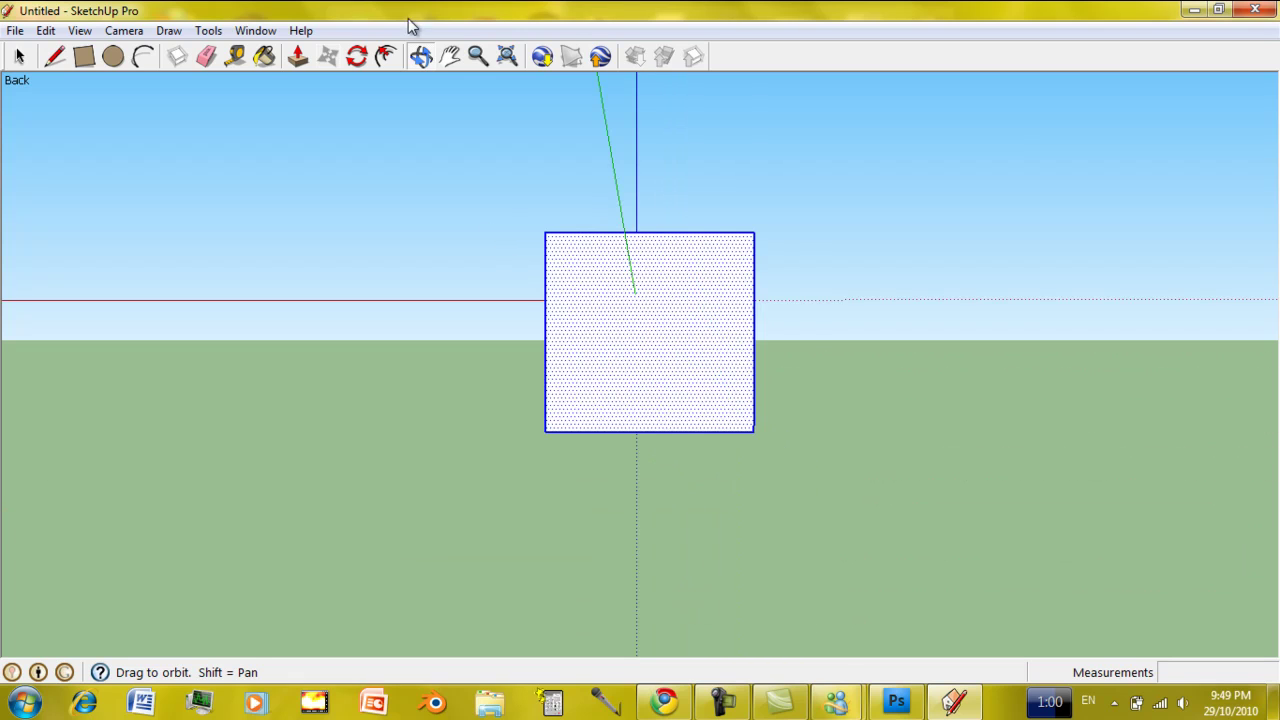
{"action": "left_click", "coordinate": [328, 56]}
{"action": "left_click", "coordinate": [634, 235]}
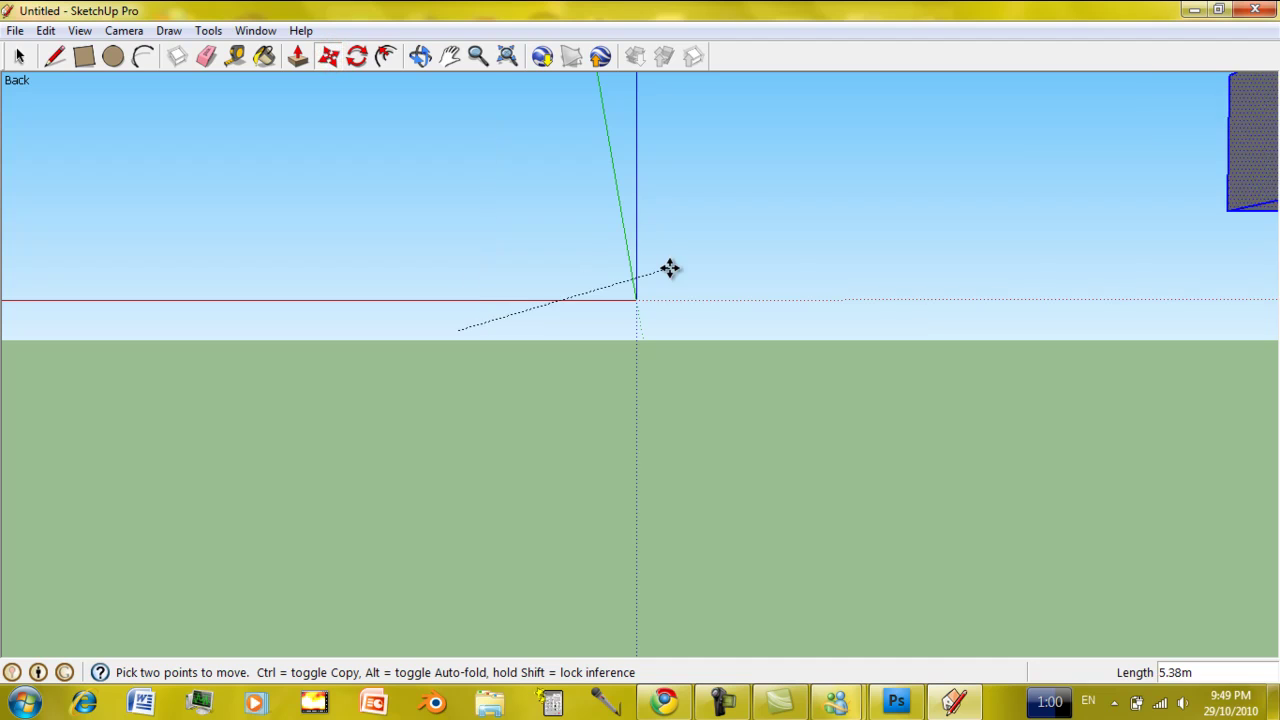
{"action": "left_click", "coordinate": [452, 319]}
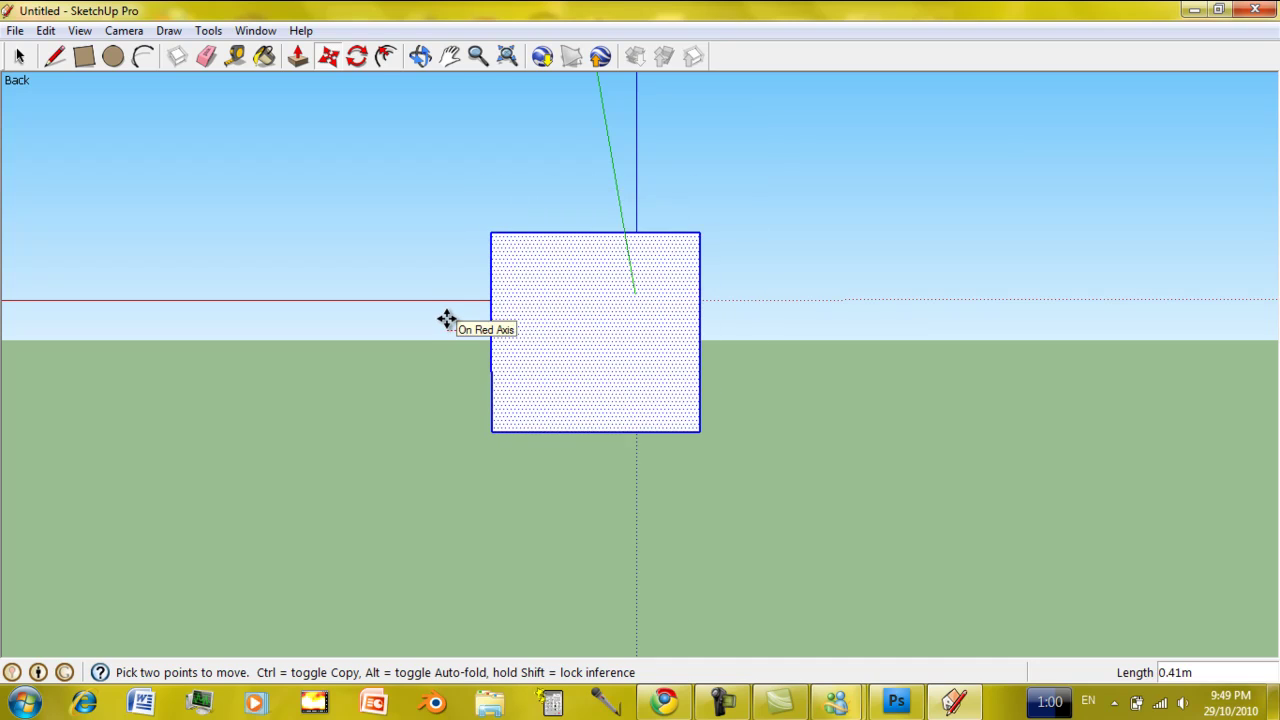
{"action": "left_click", "coordinate": [447, 318]}
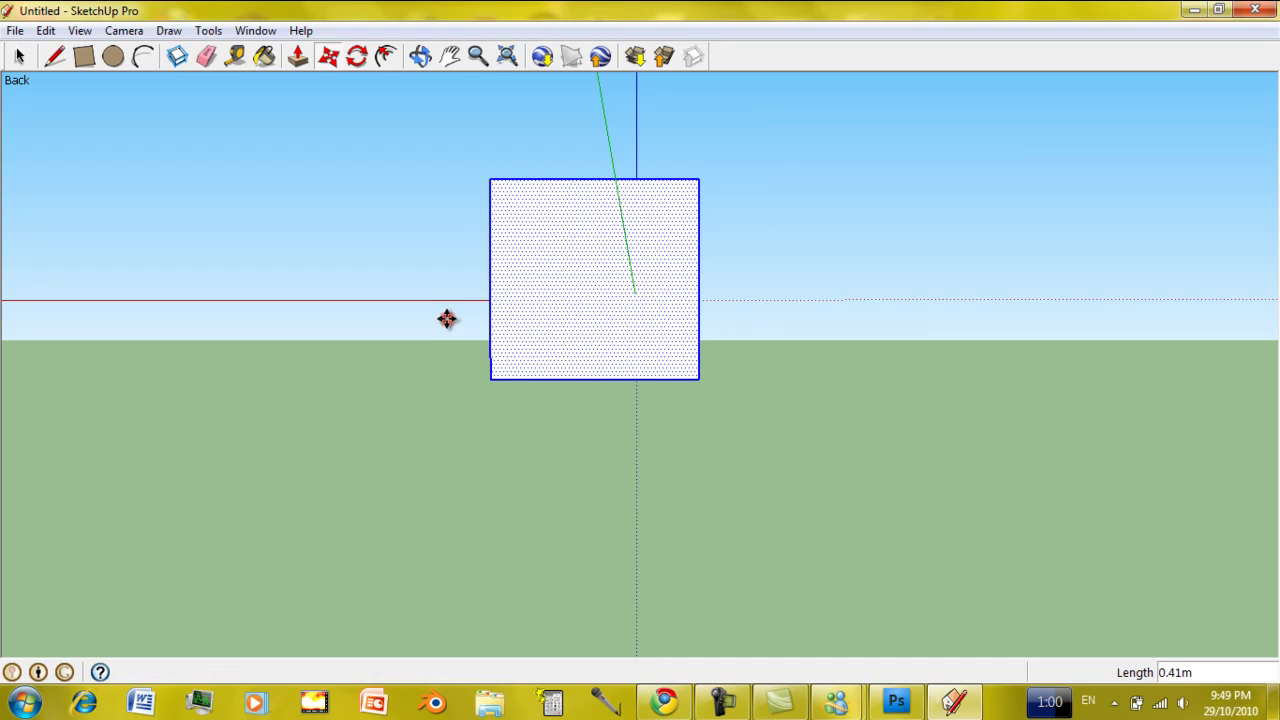
Snap the box onto the origin, about 0.73m, so the blue axis passes through it.
{"action": "left_click", "coordinate": [591, 280]}
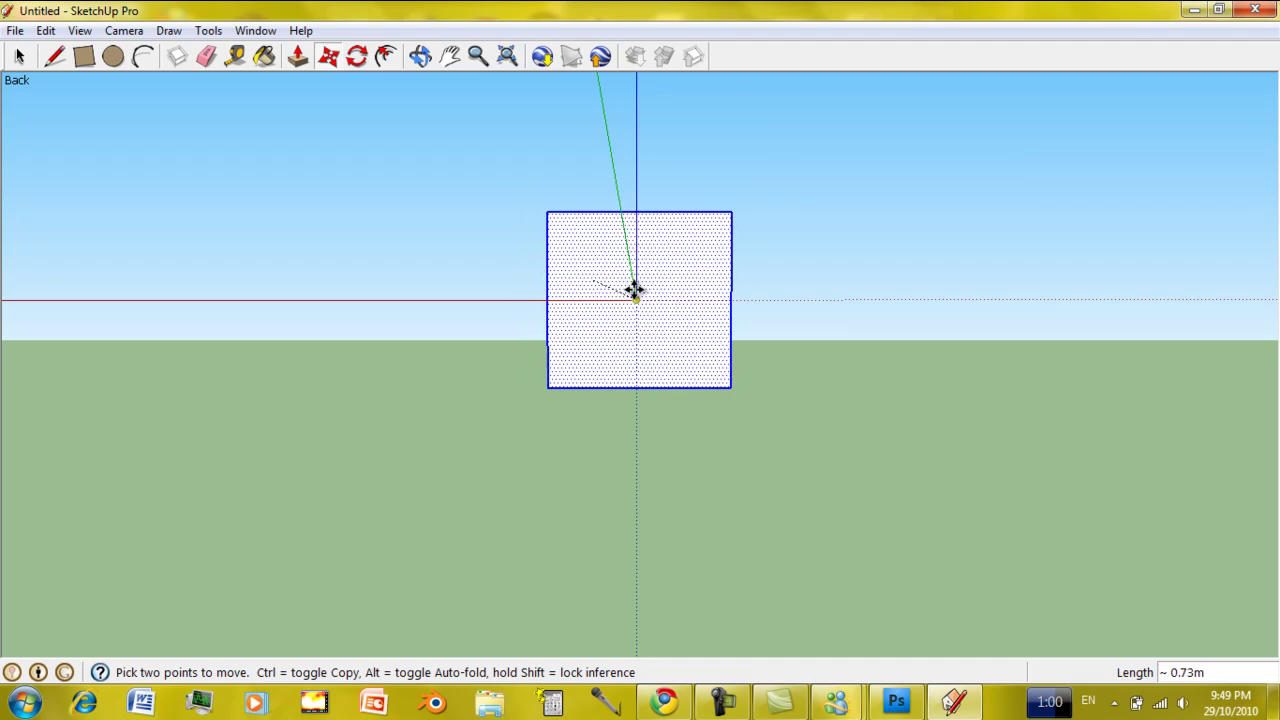
{"action": "left_click", "coordinate": [634, 291]}
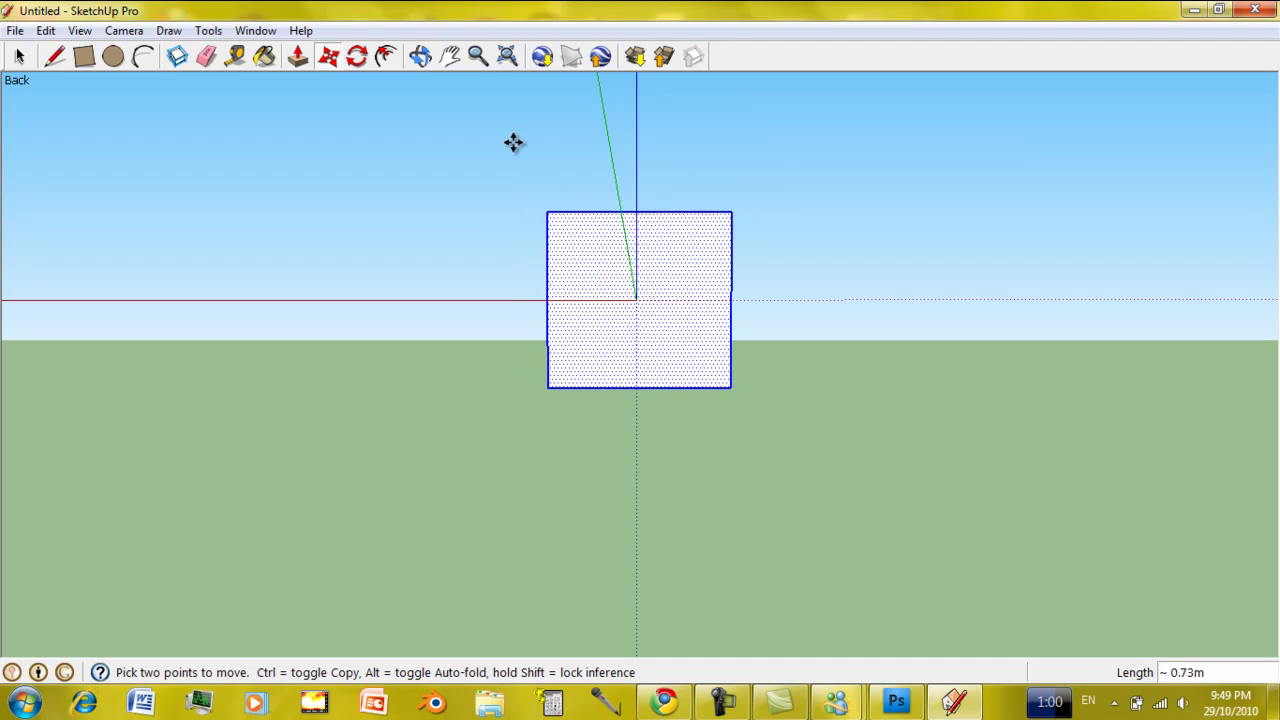
{"action": "left_click", "coordinate": [420, 56]}
Orbit around the 1.13m x 2.39m x 1.07m box from above and three-quarter angles.
{"action": "left_click_drag", "start_coordinate": [657, 323], "coordinate": [900, 335]}
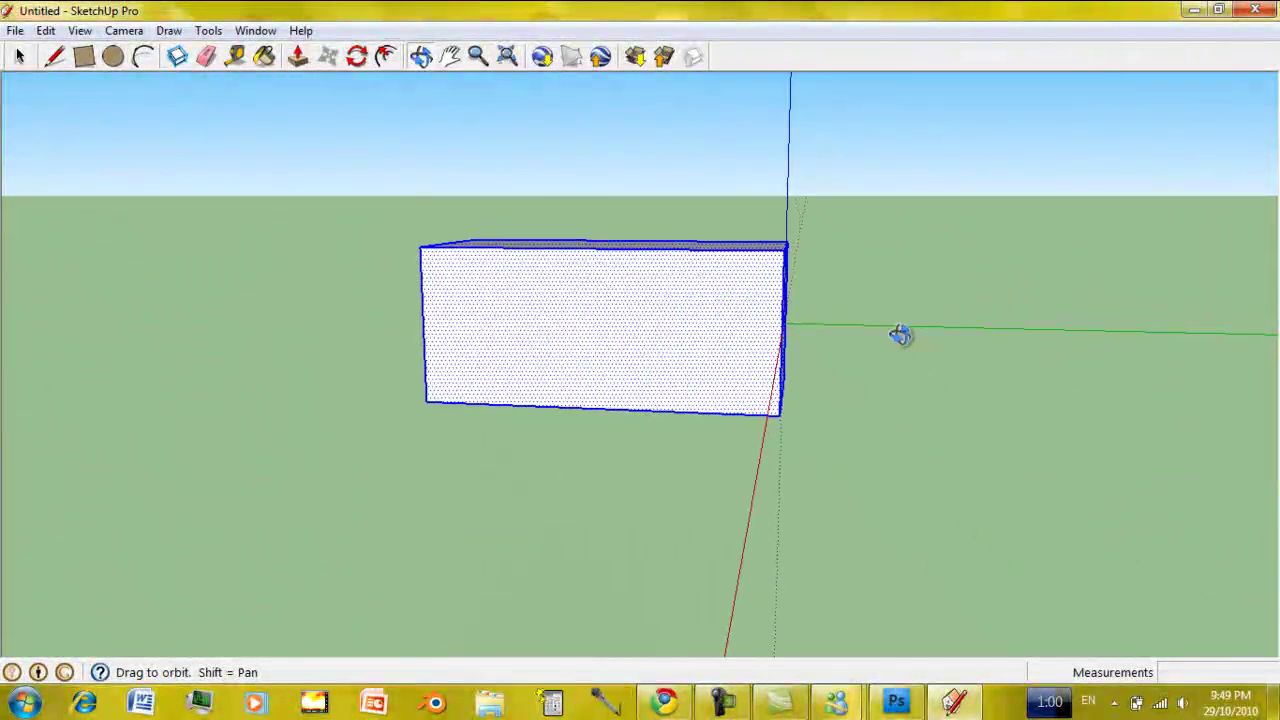
{"action": "left_click_drag", "start_coordinate": [703, 337], "coordinate": [1014, 371]}
{"action": "left_click_drag", "start_coordinate": [605, 412], "coordinate": [694, 434]}
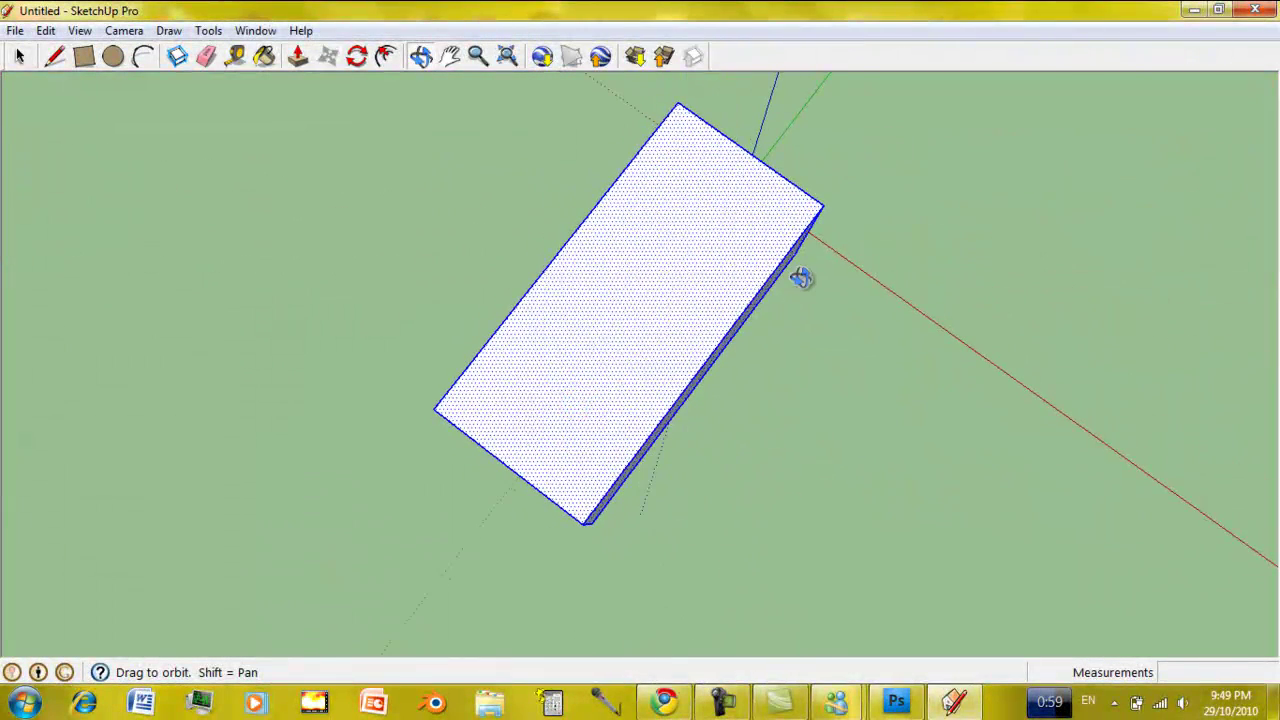
{"action": "left_click_drag", "start_coordinate": [803, 277], "coordinate": [851, 274]}
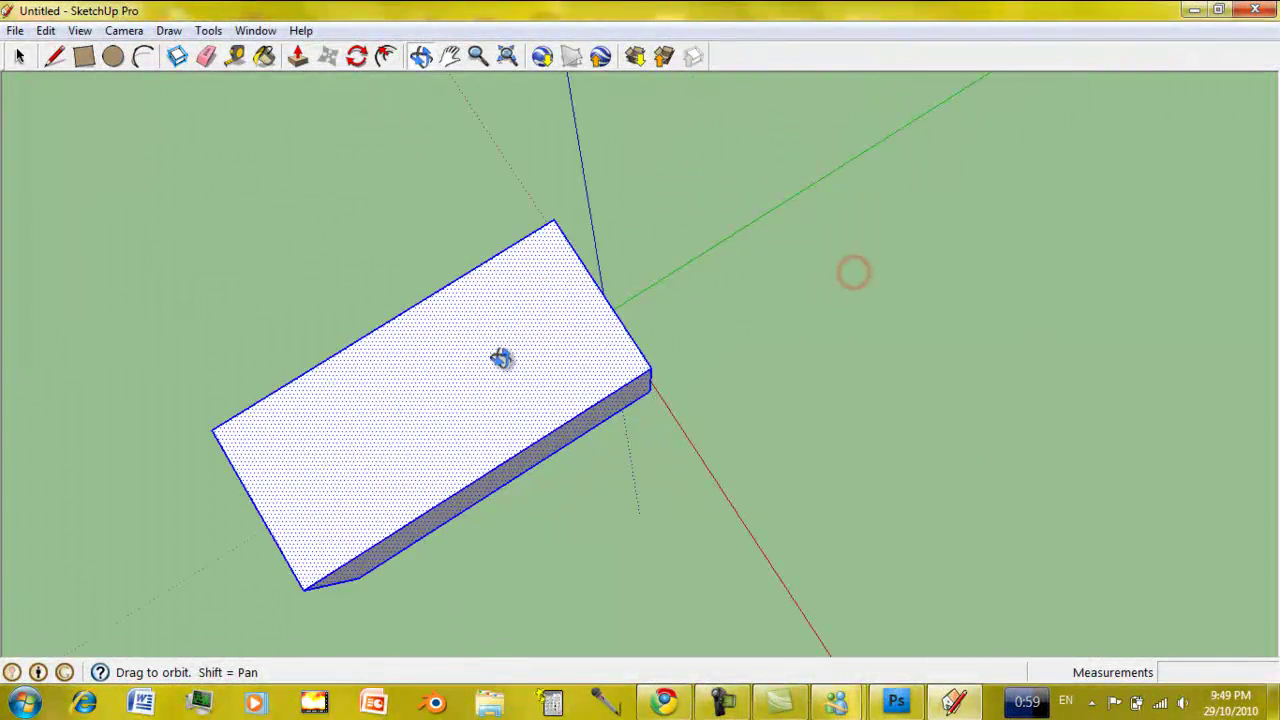
{"action": "left_click_drag", "start_coordinate": [597, 337], "coordinate": [615, 257]}
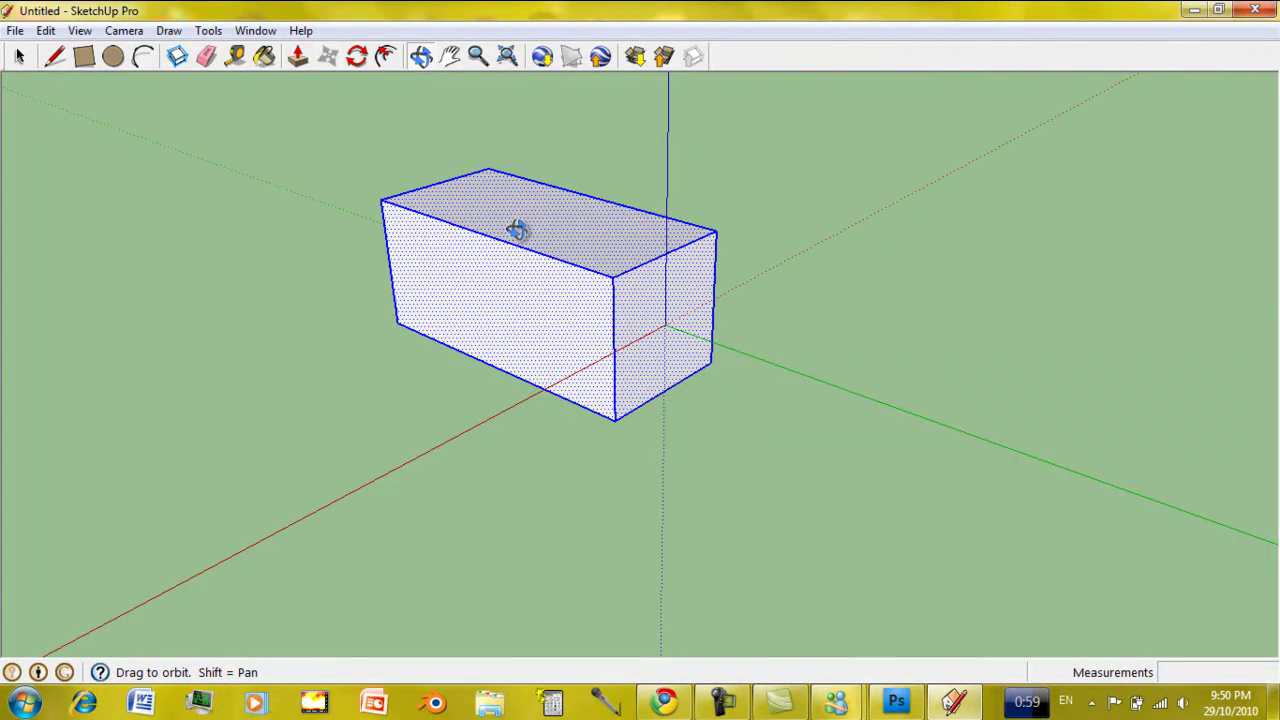
{"action": "left_click_drag", "start_coordinate": [501, 223], "coordinate": [758, 120]}
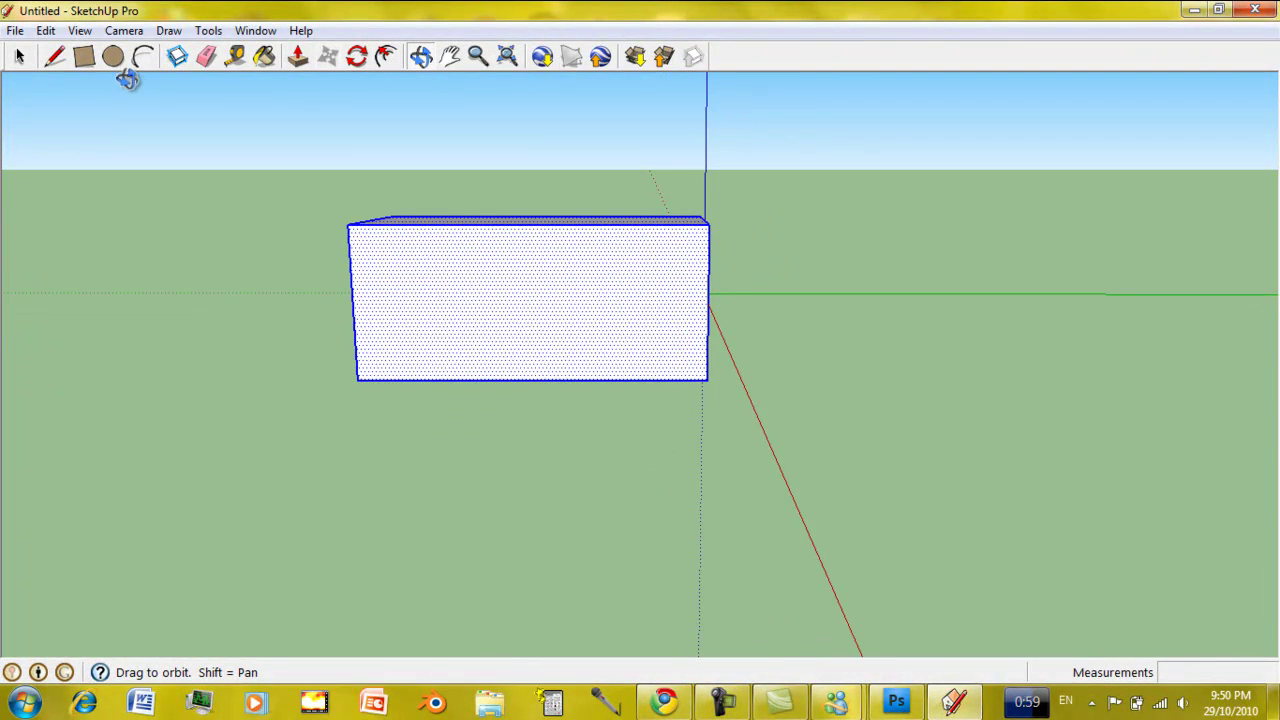
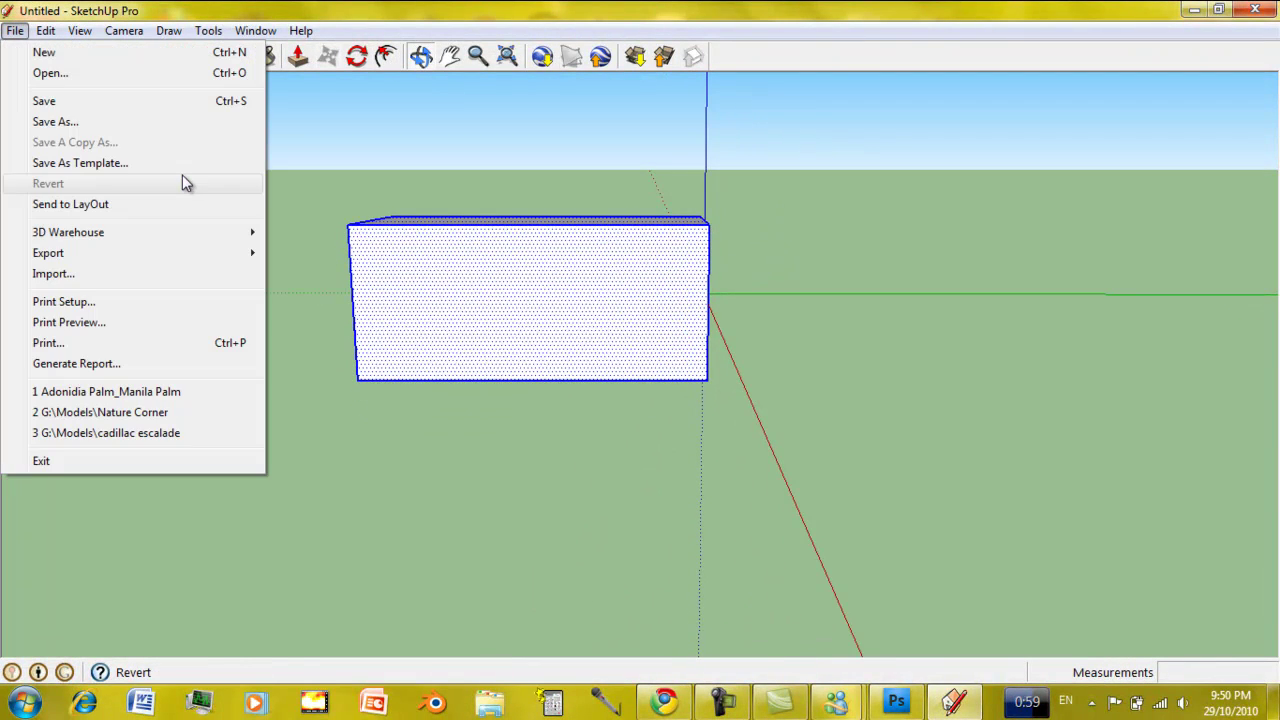
Start a 3D model export from SketchUp with OBJ as the file format.
{"action": "mouse_move", "coordinate": [210, 264]}
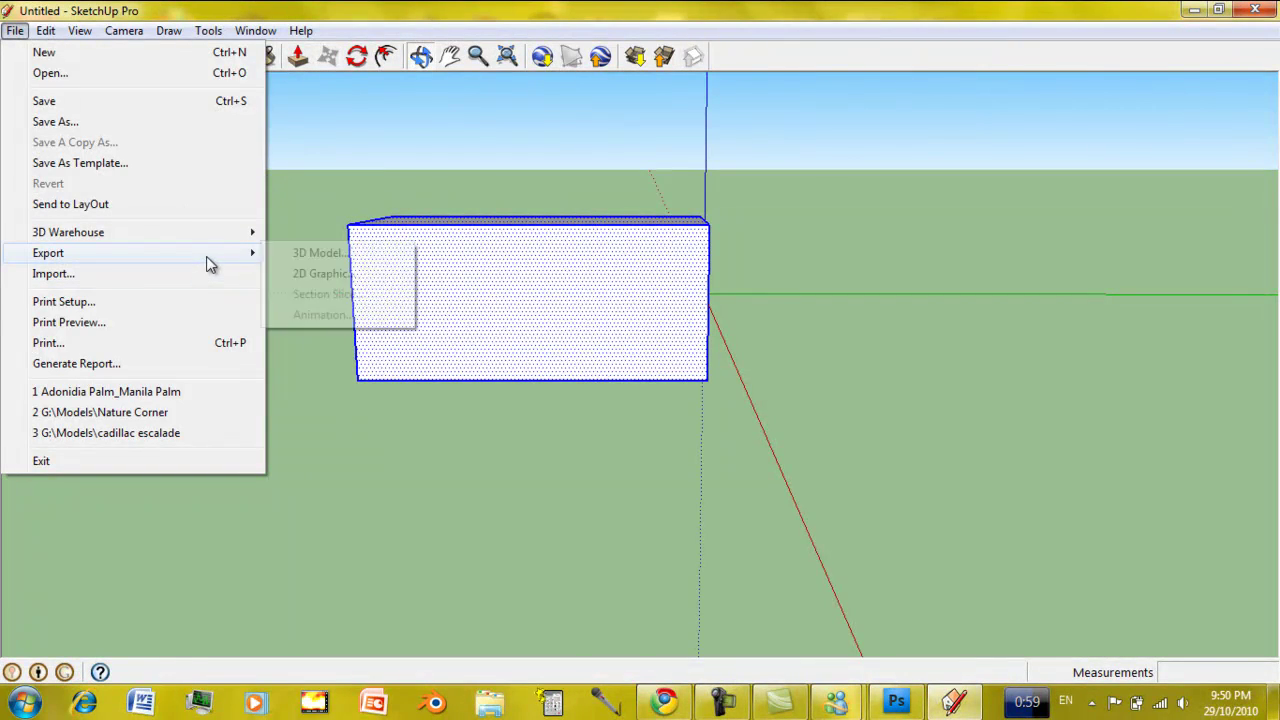
{"action": "left_click", "coordinate": [314, 252]}
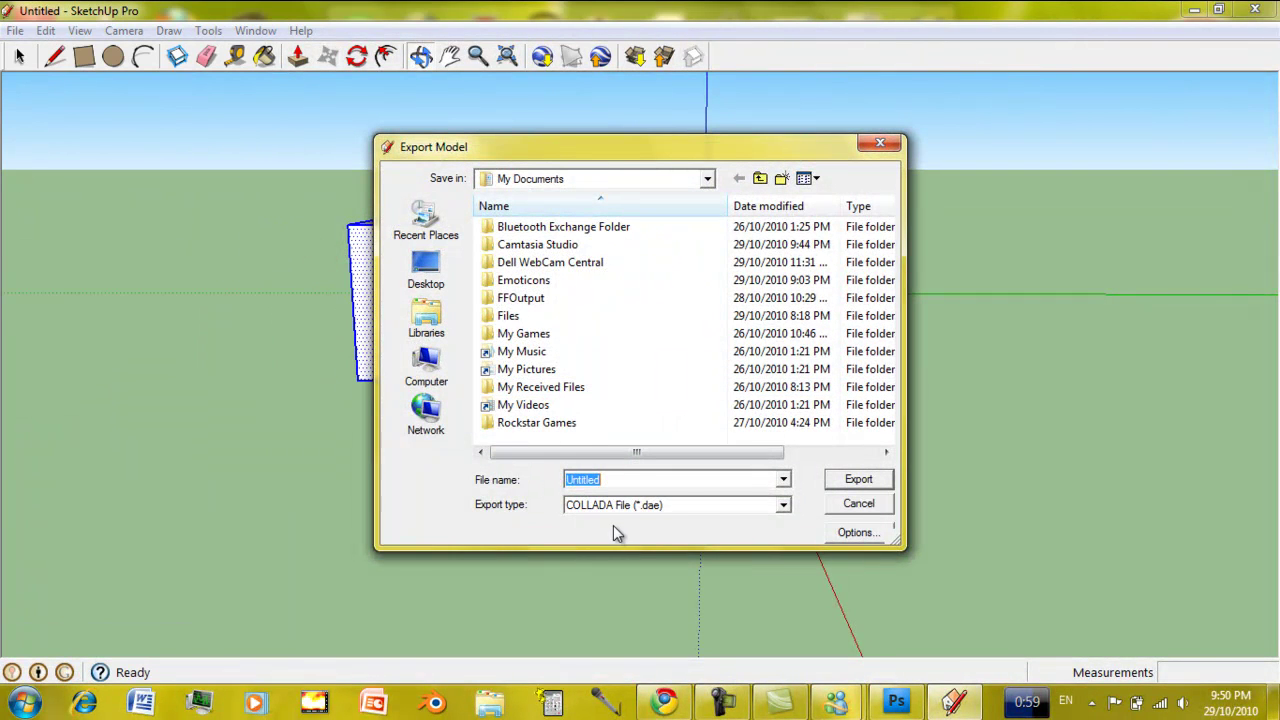
{"action": "left_click", "coordinate": [621, 506]}
{"action": "left_click", "coordinate": [612, 595]}
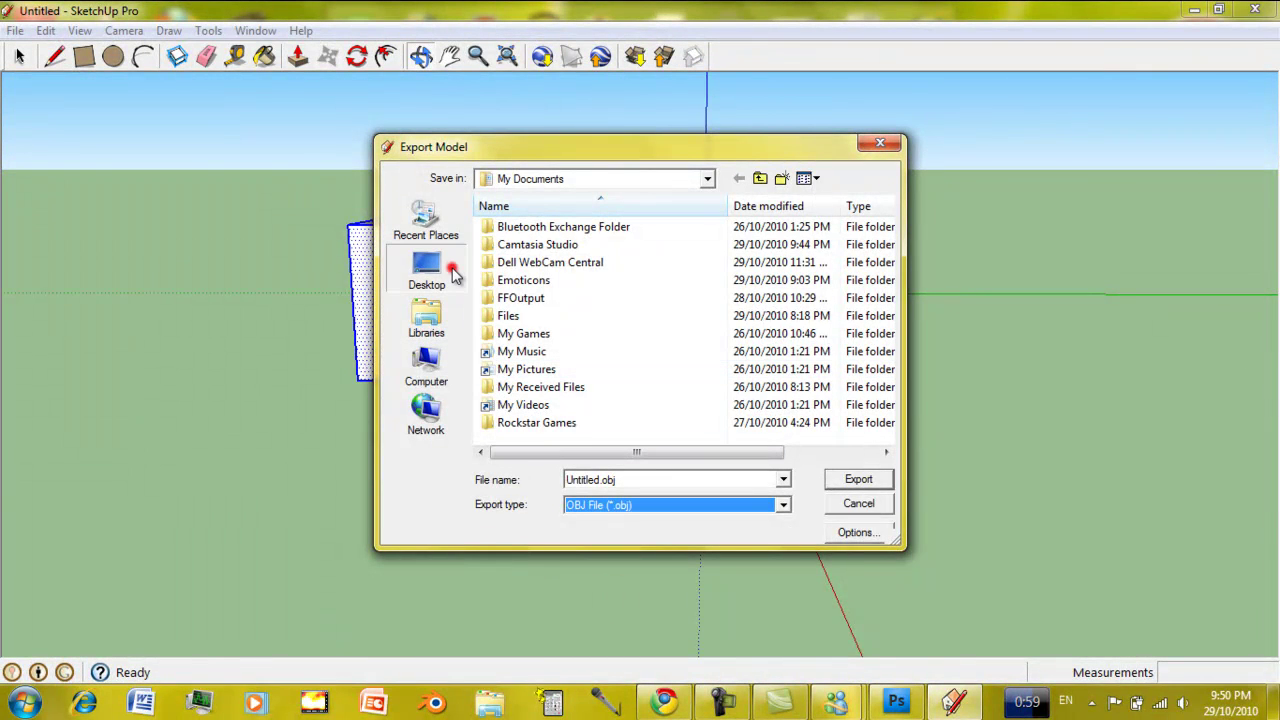
Browse the export location to the Data (D:) drive.
{"action": "left_click", "coordinate": [450, 273]}
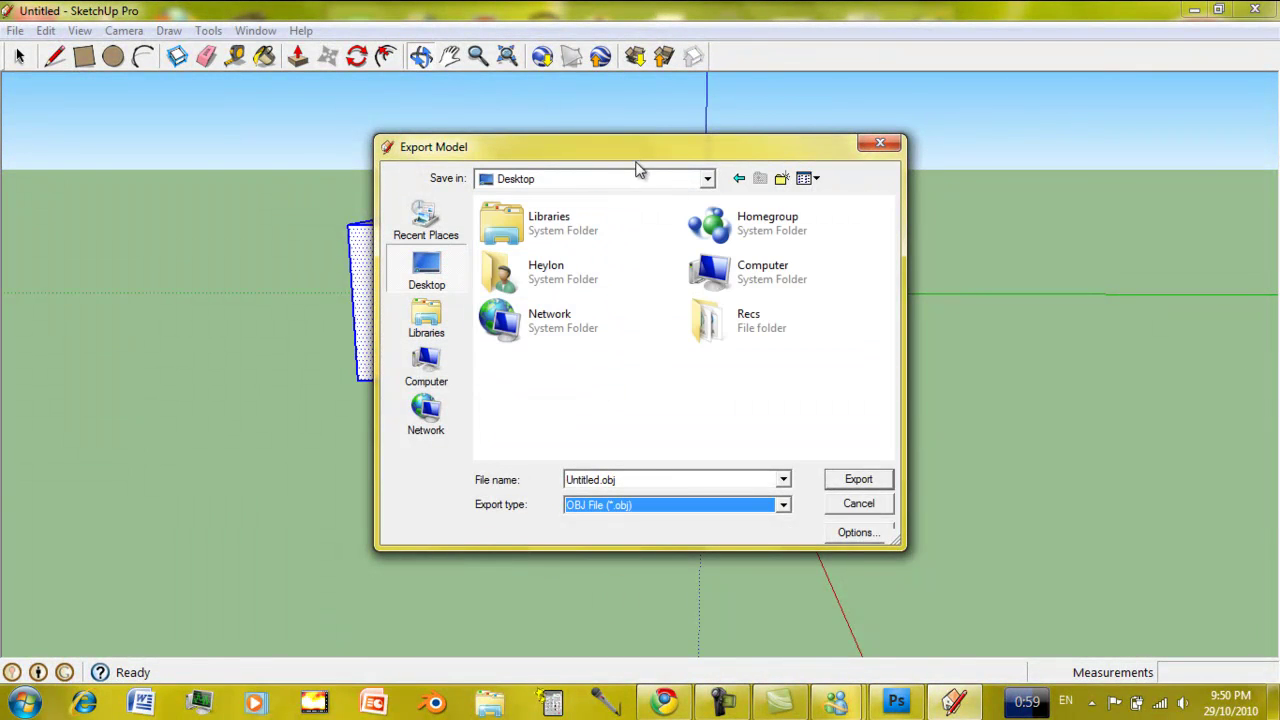
{"action": "left_click_drag", "start_coordinate": [643, 155], "coordinate": [790, 245]}
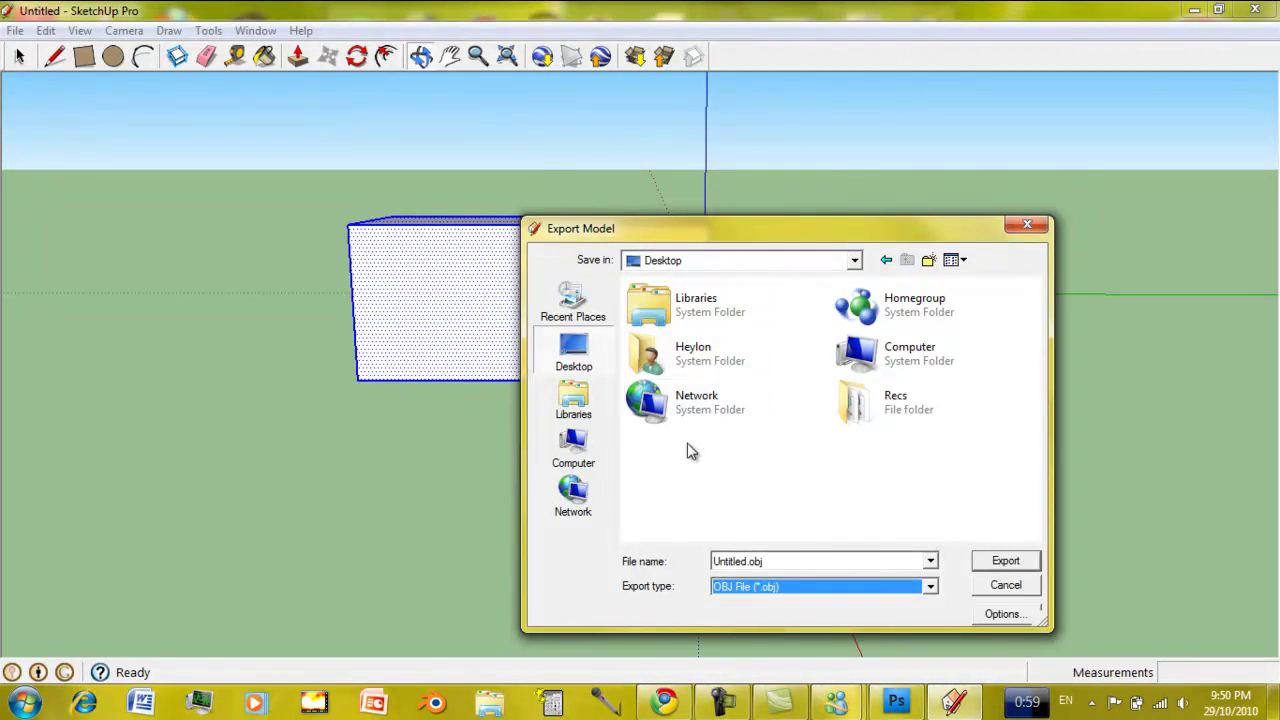
{"action": "left_click", "coordinate": [686, 495]}
{"action": "left_click", "coordinate": [578, 405]}
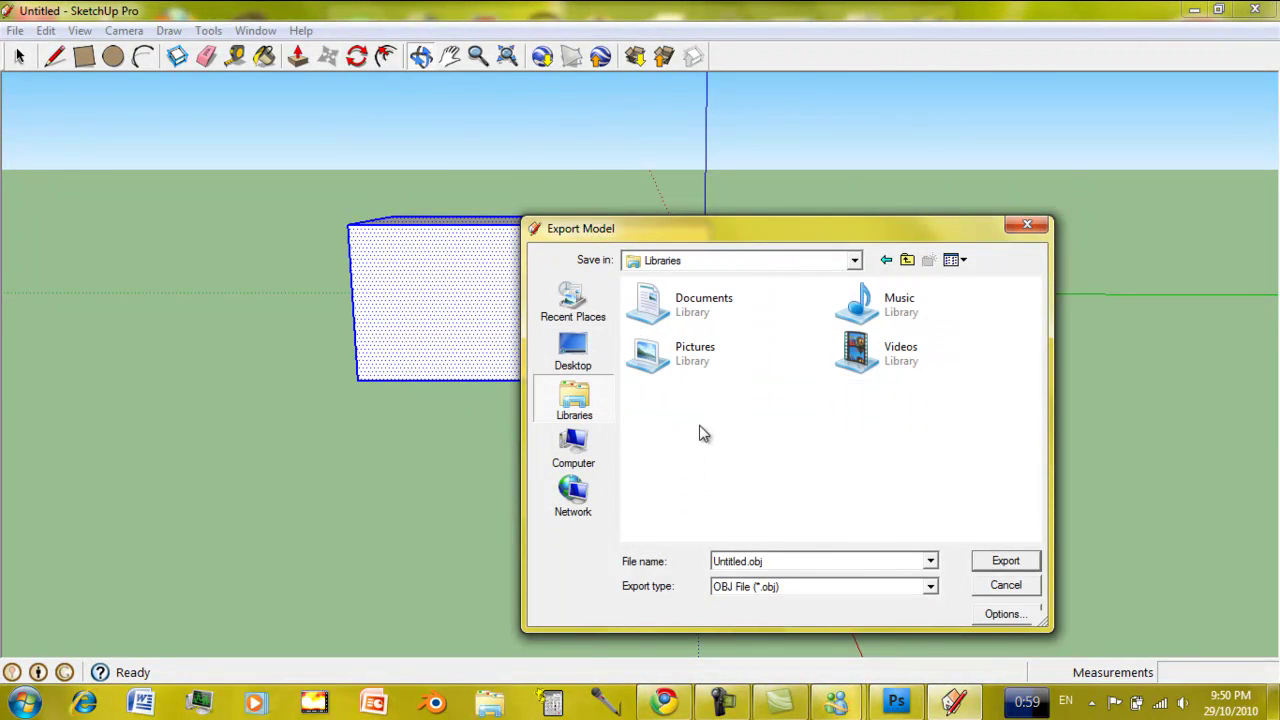
{"action": "left_click", "coordinate": [573, 447]}
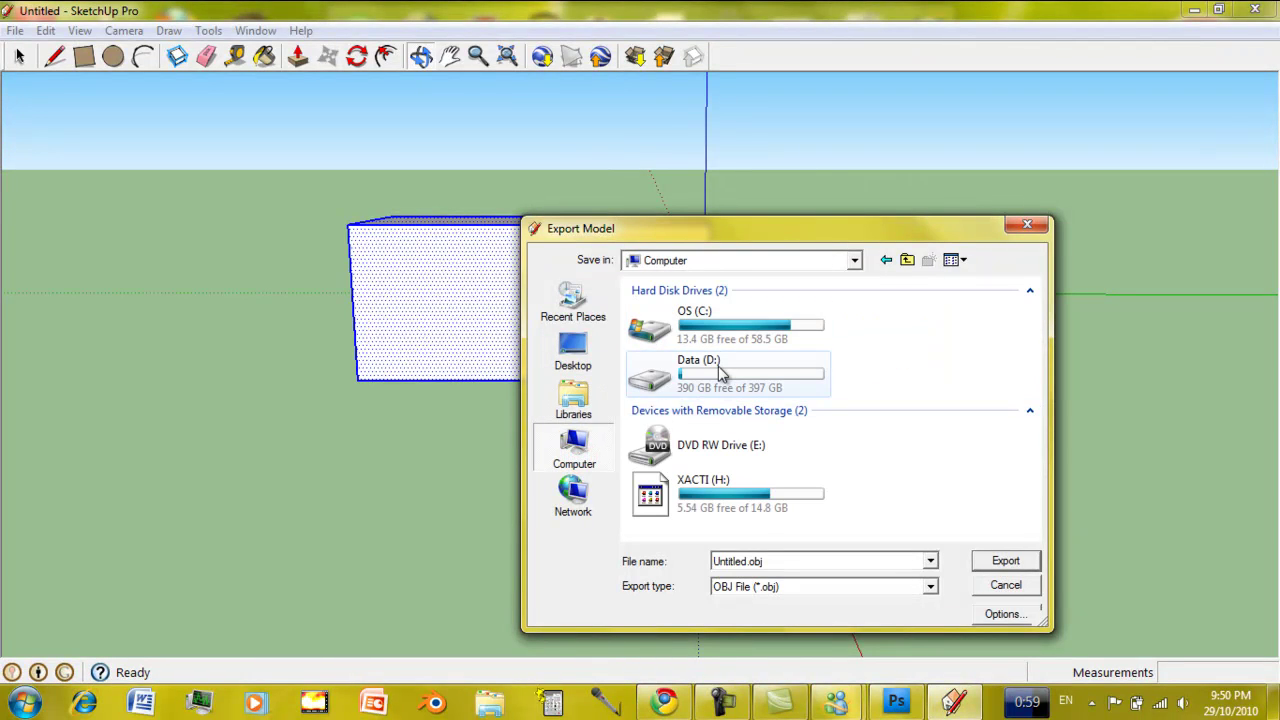
{"action": "double_click", "coordinate": [716, 368]}
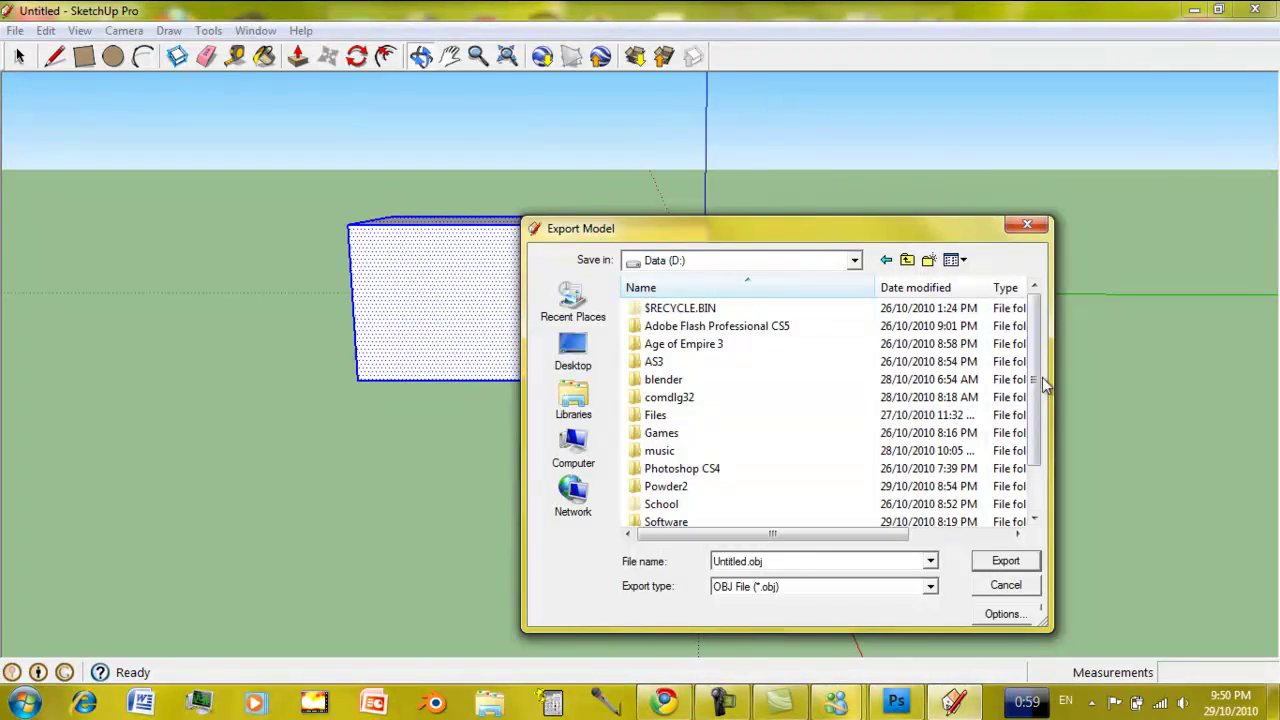
{"action": "left_click_drag", "start_coordinate": [1035, 377], "coordinate": [1038, 420]}
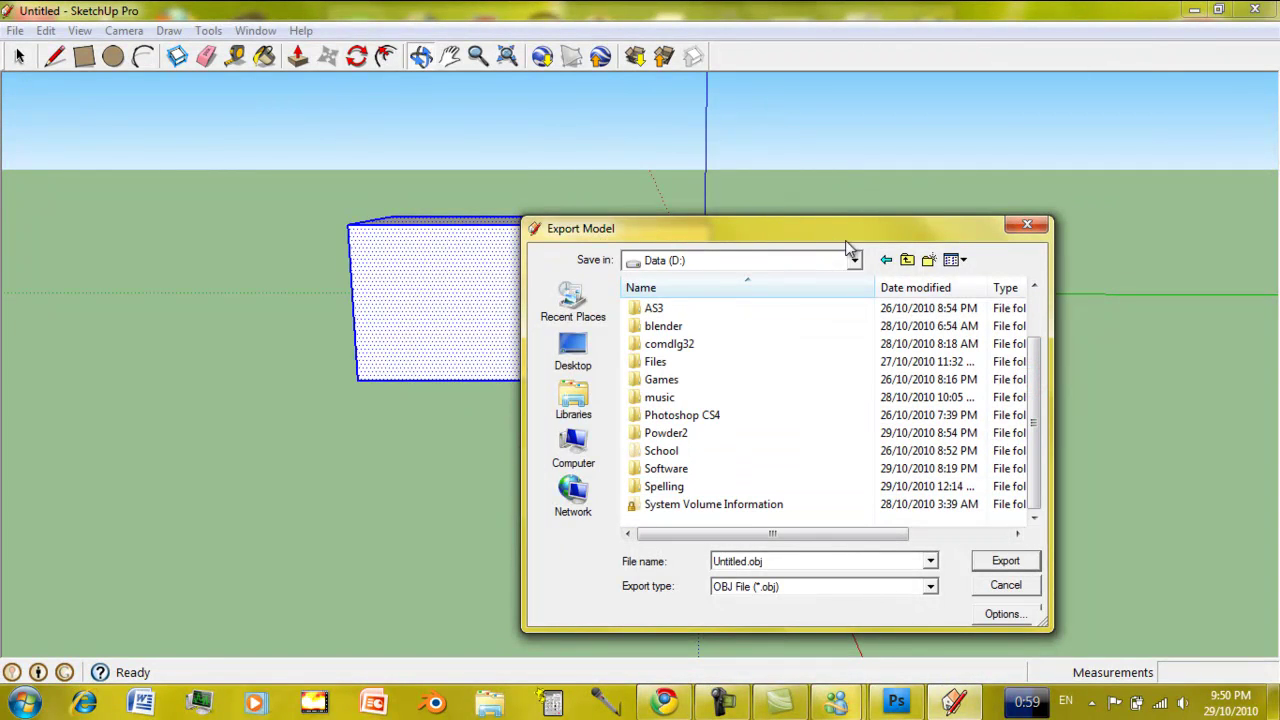
Create a new folder named 'models' on D: and open it.
{"action": "left_click", "coordinate": [927, 262]}
{"action": "type", "text": "m"}
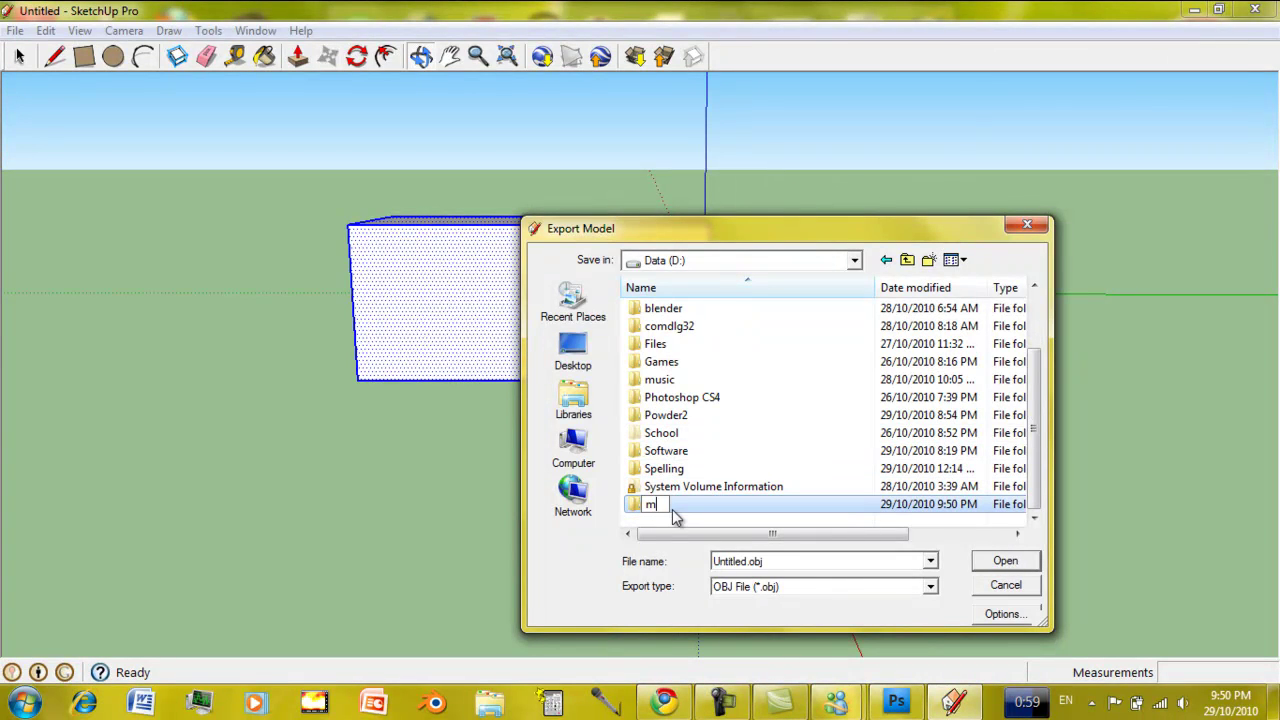
{"action": "type", "text": "odels"}
{"action": "key", "text": "Return"}
{"action": "double_click", "coordinate": [674, 508]}
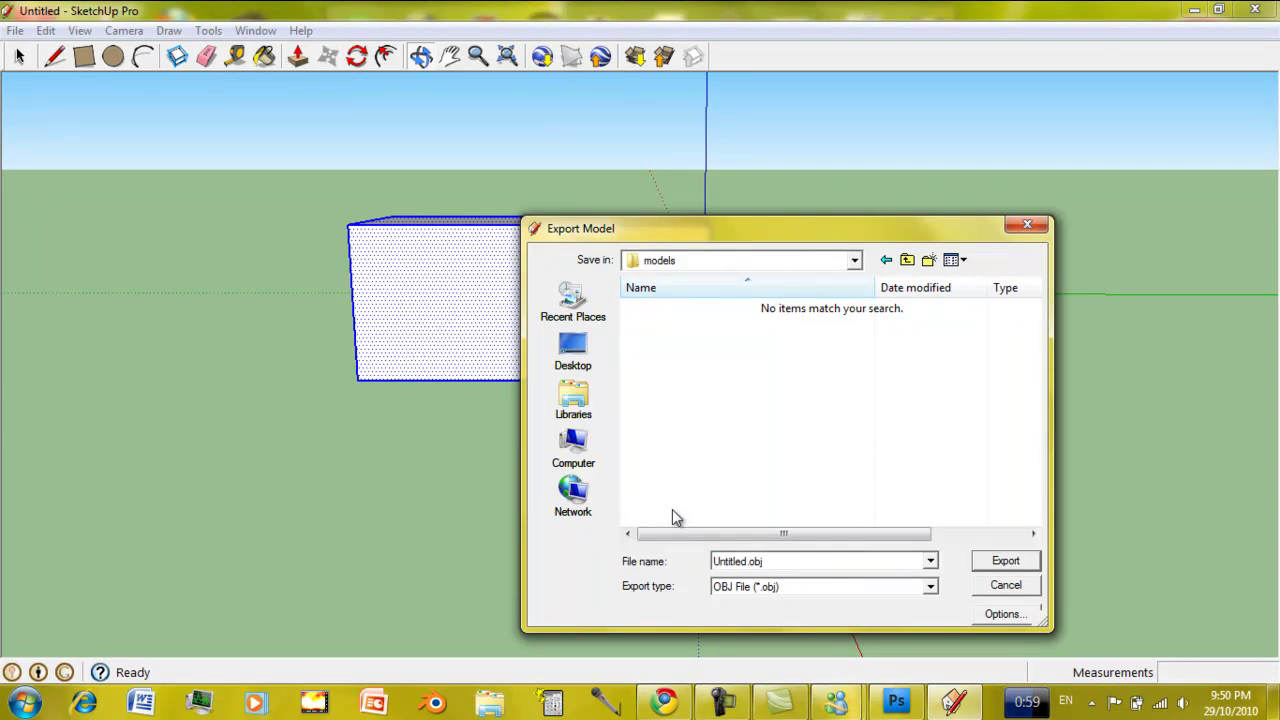
Export the box as the OBJ file 'block' and dismiss the results summary.
{"action": "double_click", "coordinate": [806, 563]}
{"action": "type", "text": "block"}
{"action": "key", "text": "Return"}
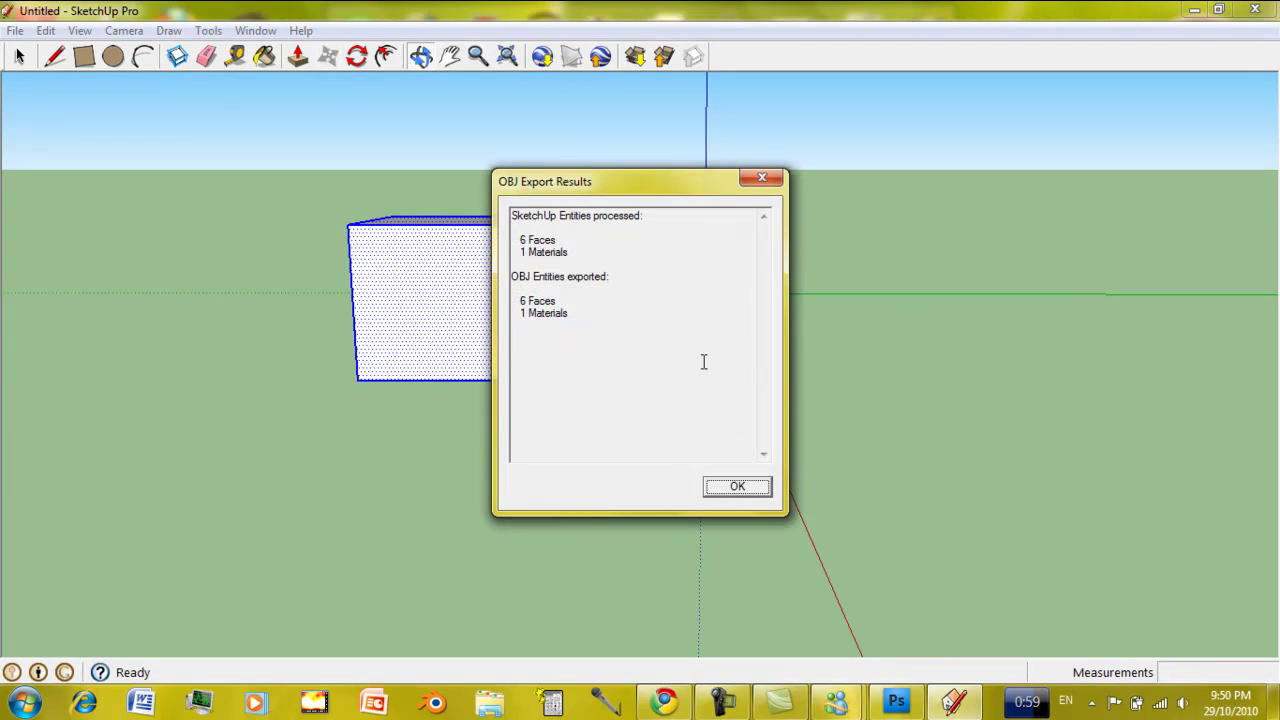
{"action": "left_click", "coordinate": [736, 486]}
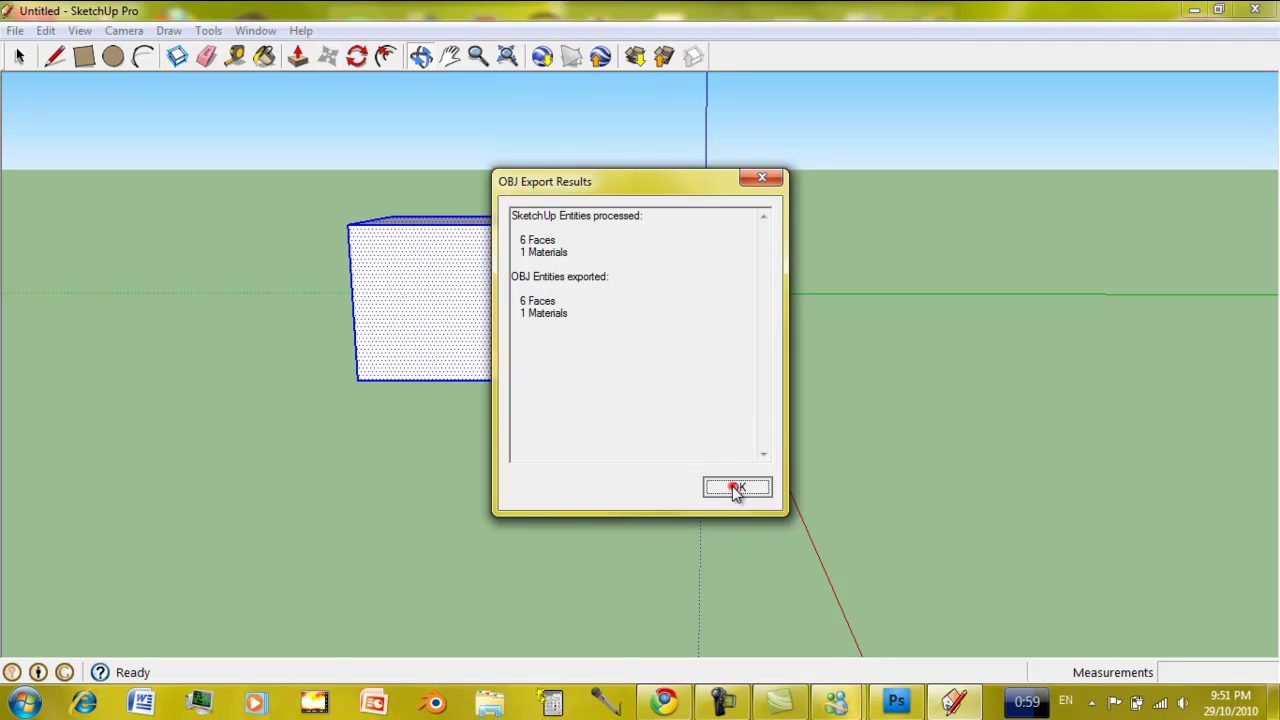
{"action": "left_click", "coordinate": [432, 703]}
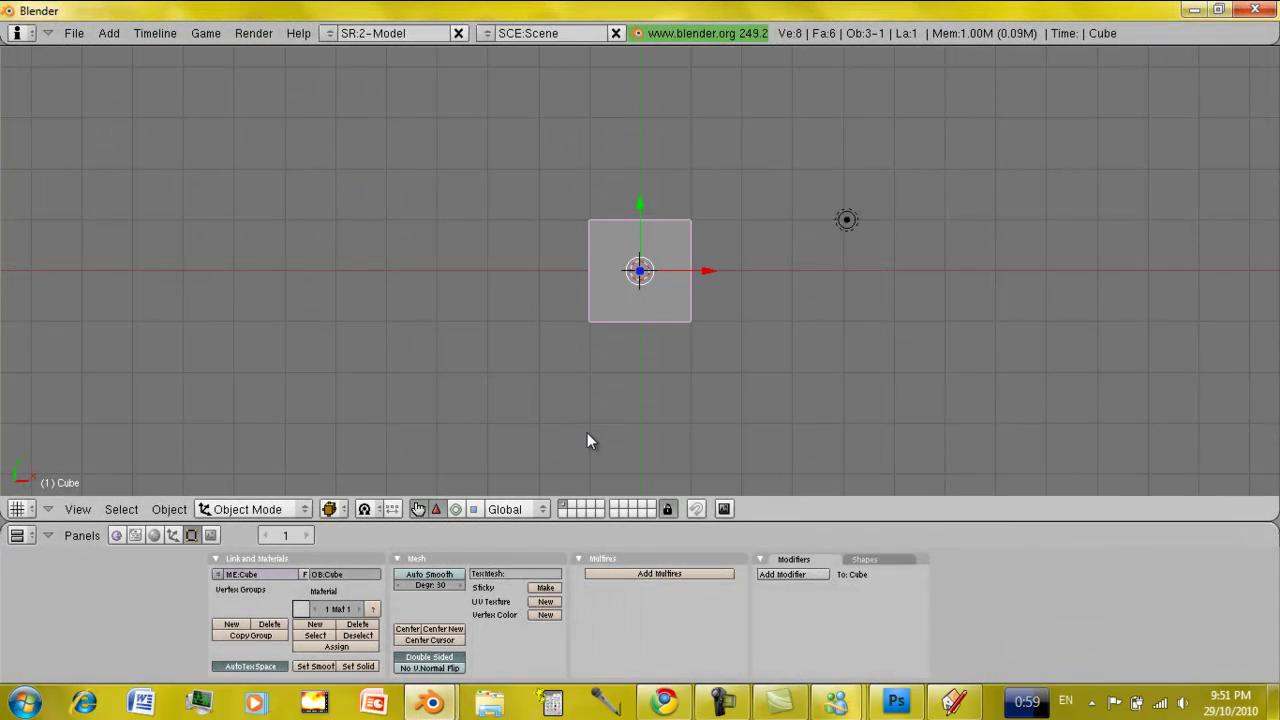
Delete Blender's default cube from the scene.
{"action": "left_click", "coordinate": [628, 288]}
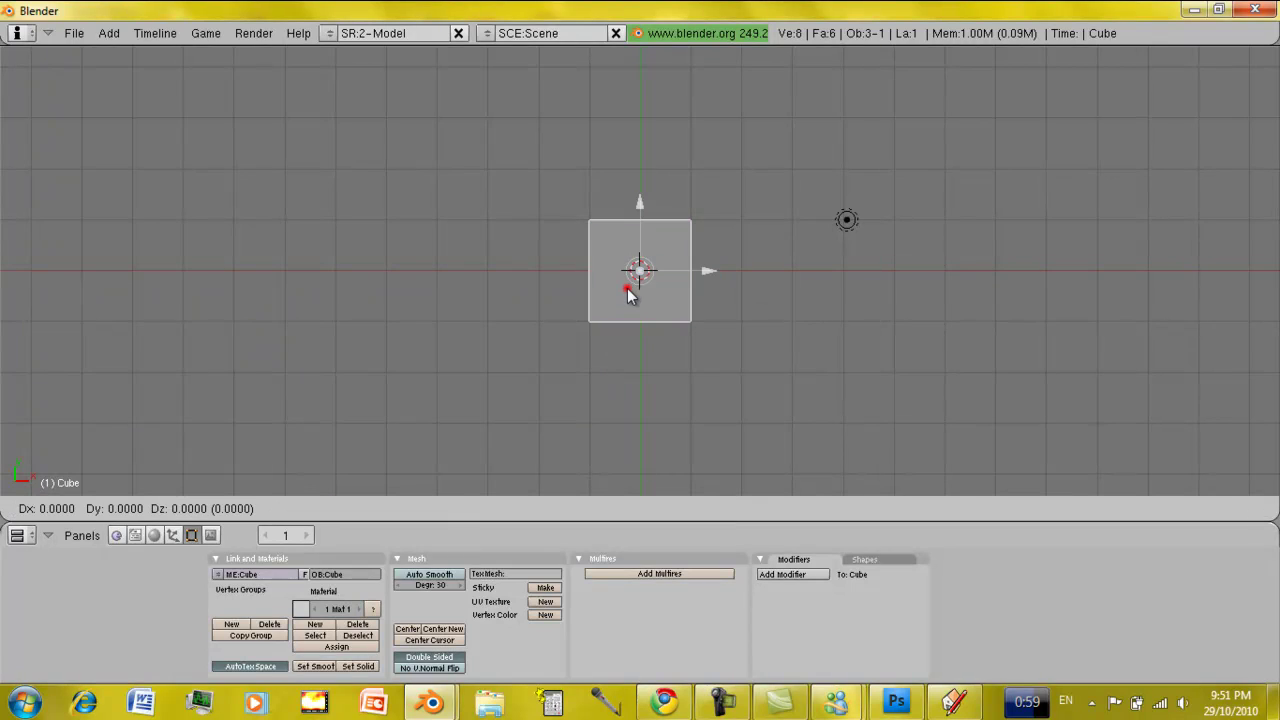
{"action": "left_click", "coordinate": [627, 288]}
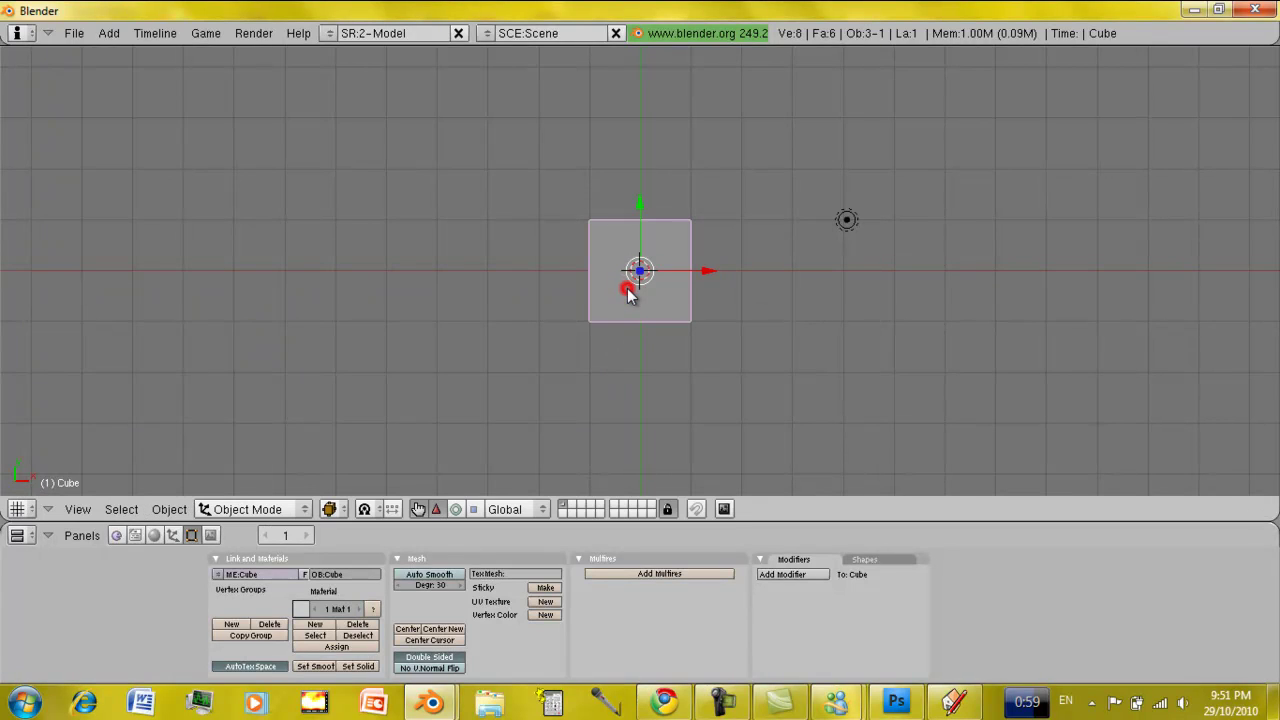
{"action": "key", "text": "x"}
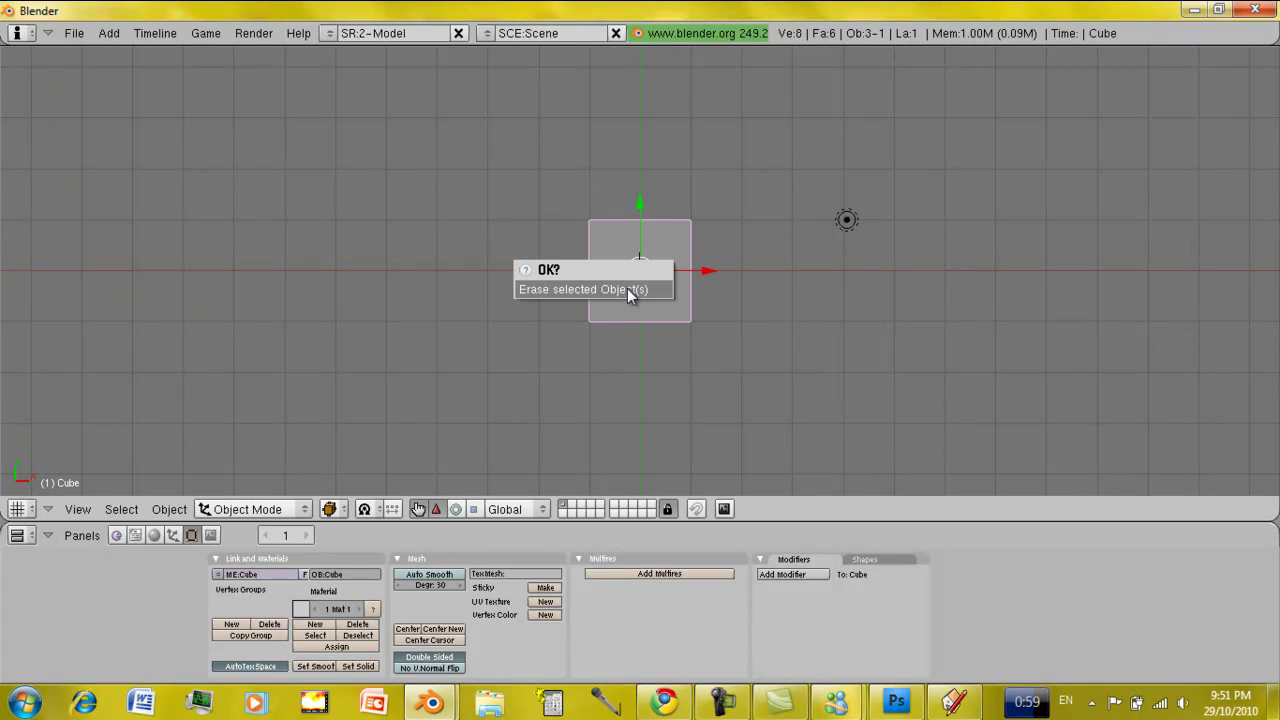
{"action": "left_click", "coordinate": [627, 288]}
Import d:\models\block.obj as a Wavefront OBJ with the default options.
{"action": "left_click", "coordinate": [72, 33]}
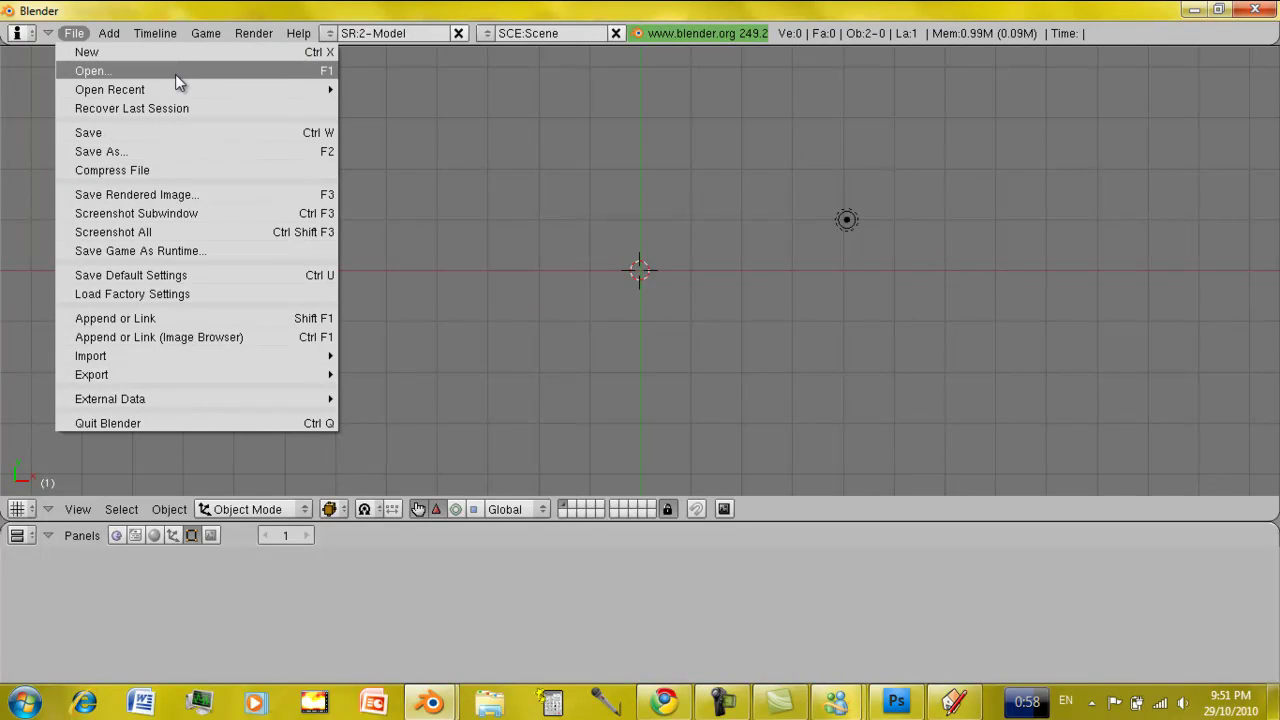
{"action": "mouse_move", "coordinate": [237, 352]}
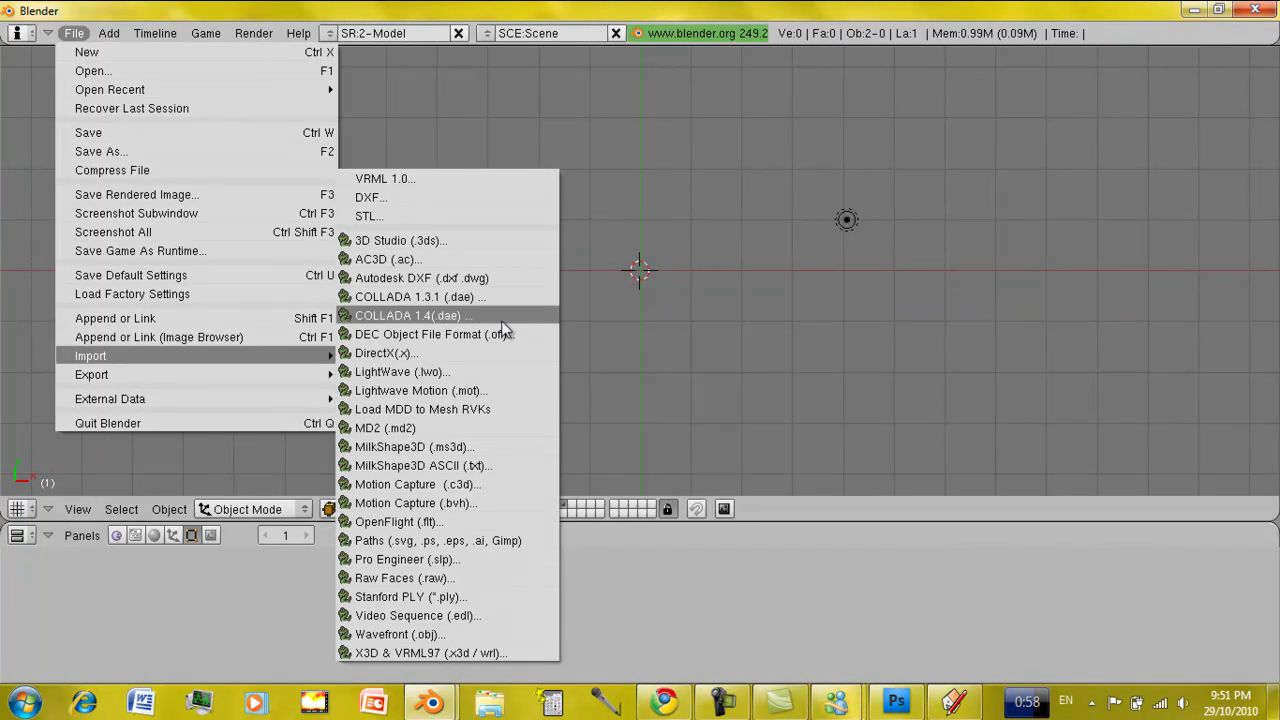
{"action": "left_click", "coordinate": [452, 640]}
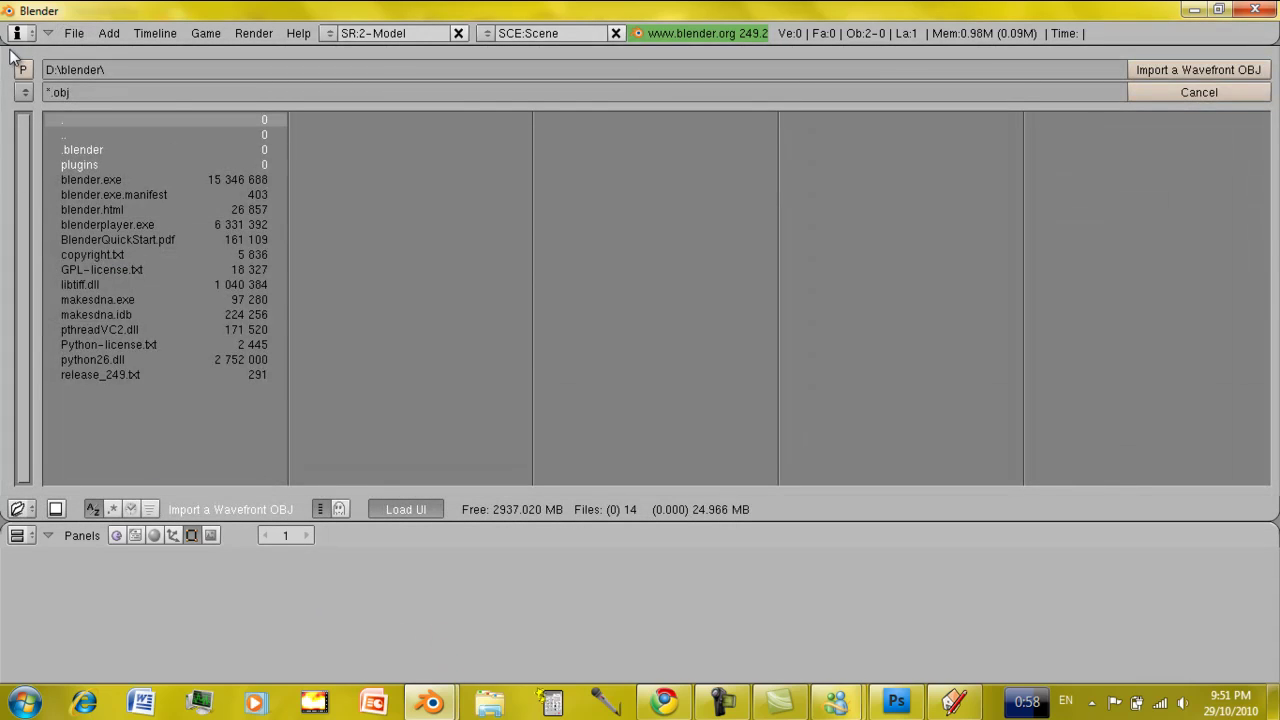
{"action": "left_click", "coordinate": [27, 92]}
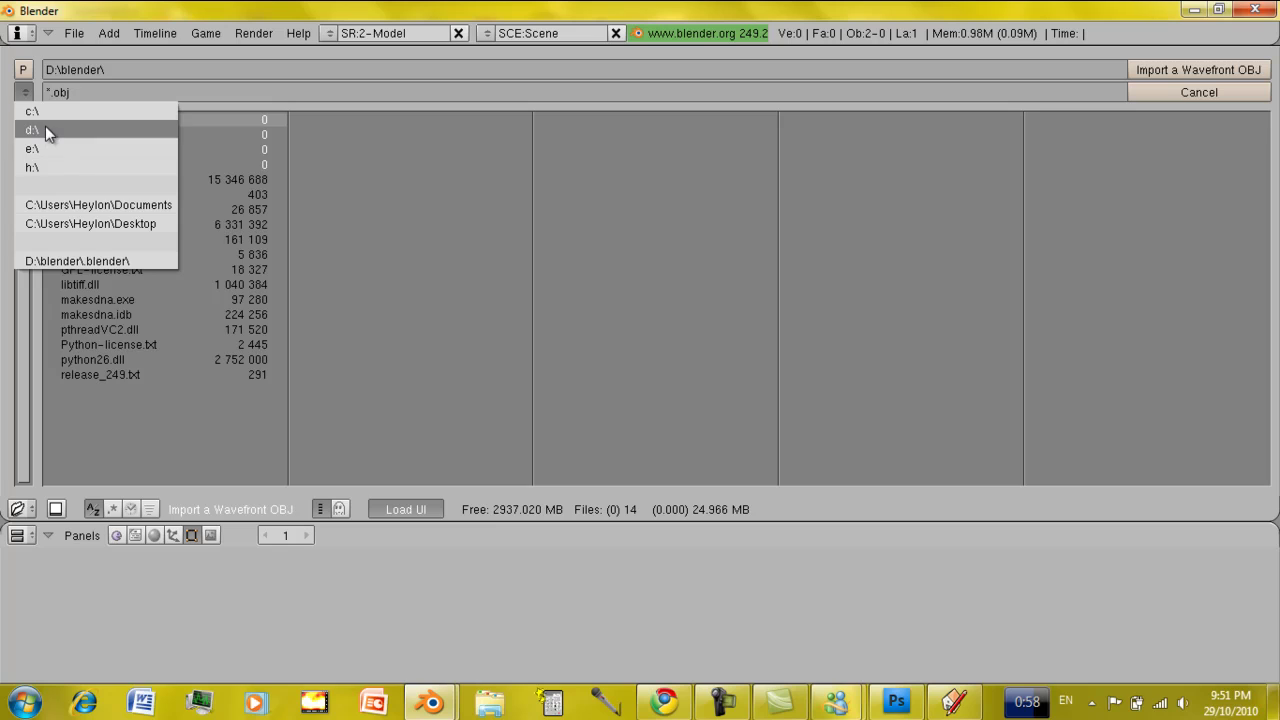
{"action": "left_click", "coordinate": [45, 128]}
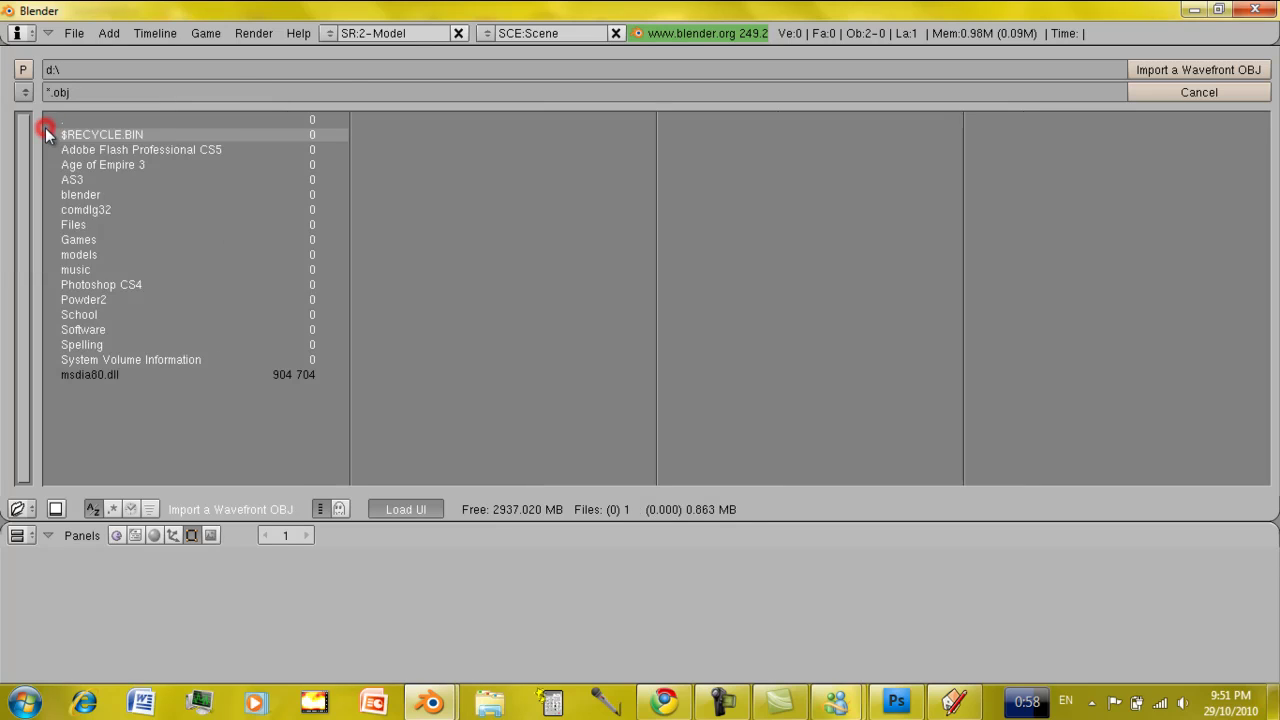
{"action": "left_click", "coordinate": [109, 253]}
{"action": "left_click", "coordinate": [107, 165]}
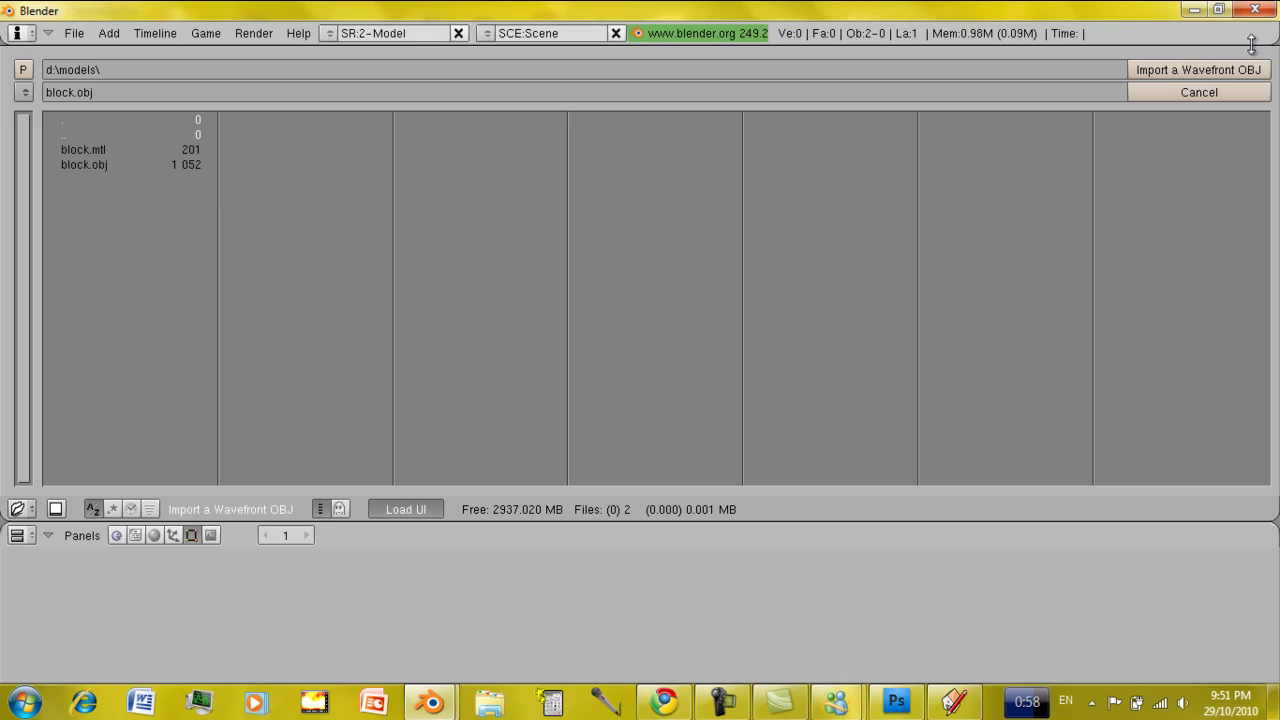
{"action": "left_click", "coordinate": [1240, 72]}
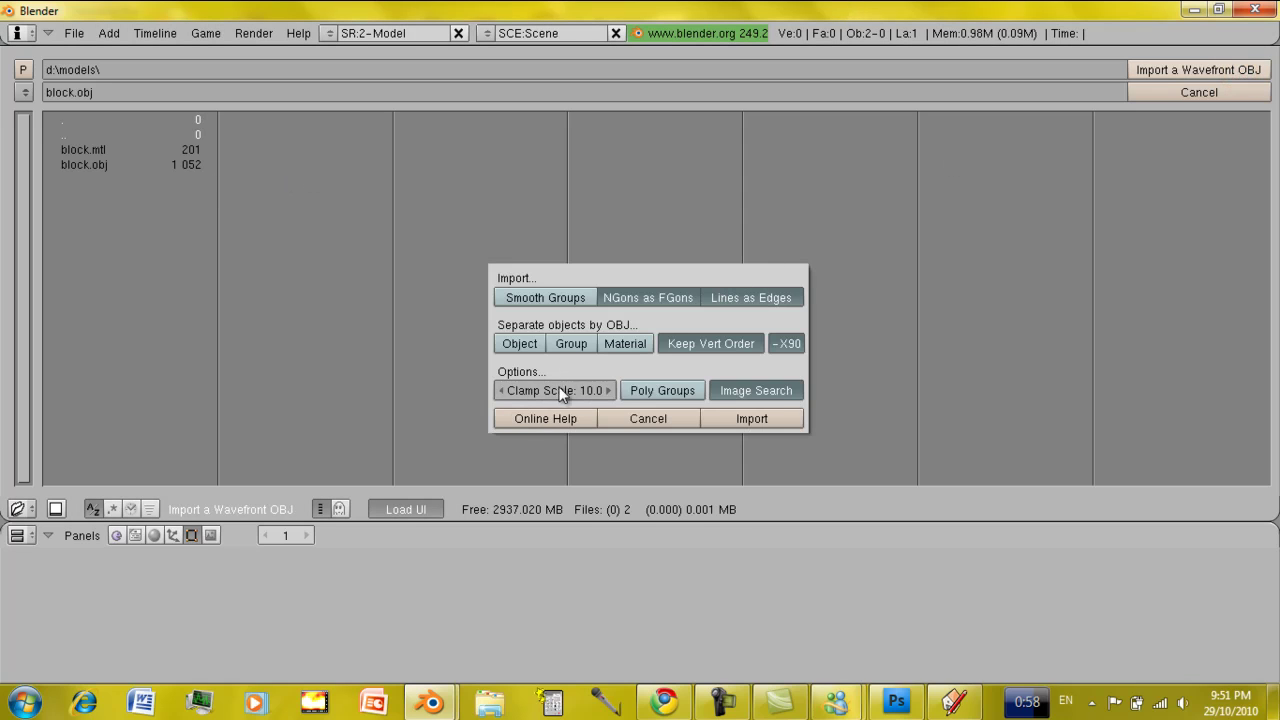
{"action": "left_click", "coordinate": [750, 418]}
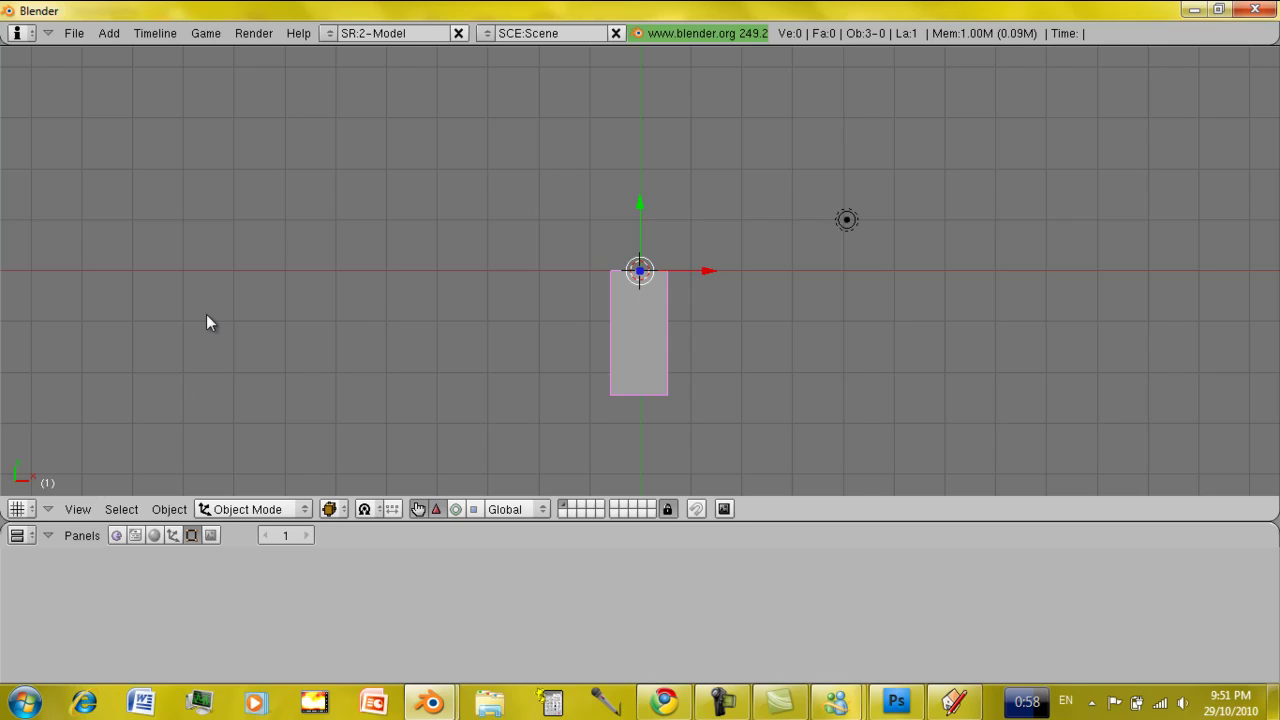
Launch the DirectX (.x) exporter script panel from the Export menu.
{"action": "left_click", "coordinate": [70, 35]}
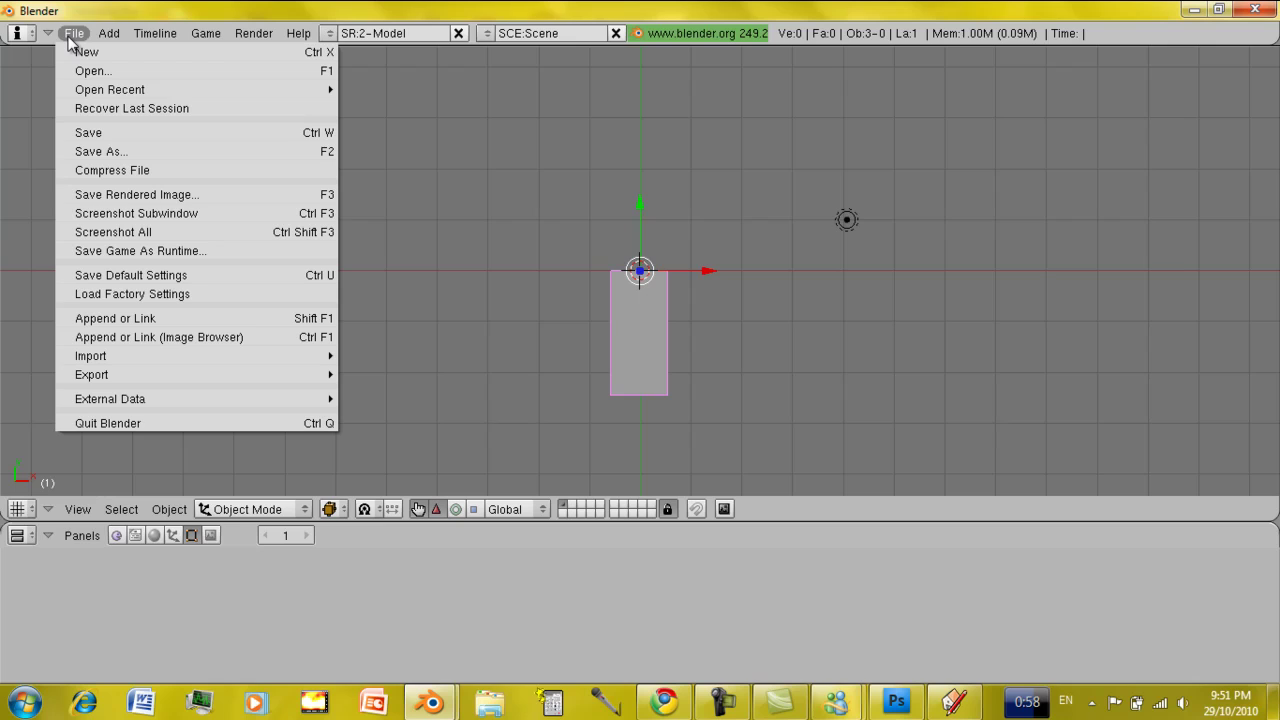
{"action": "mouse_move", "coordinate": [175, 366]}
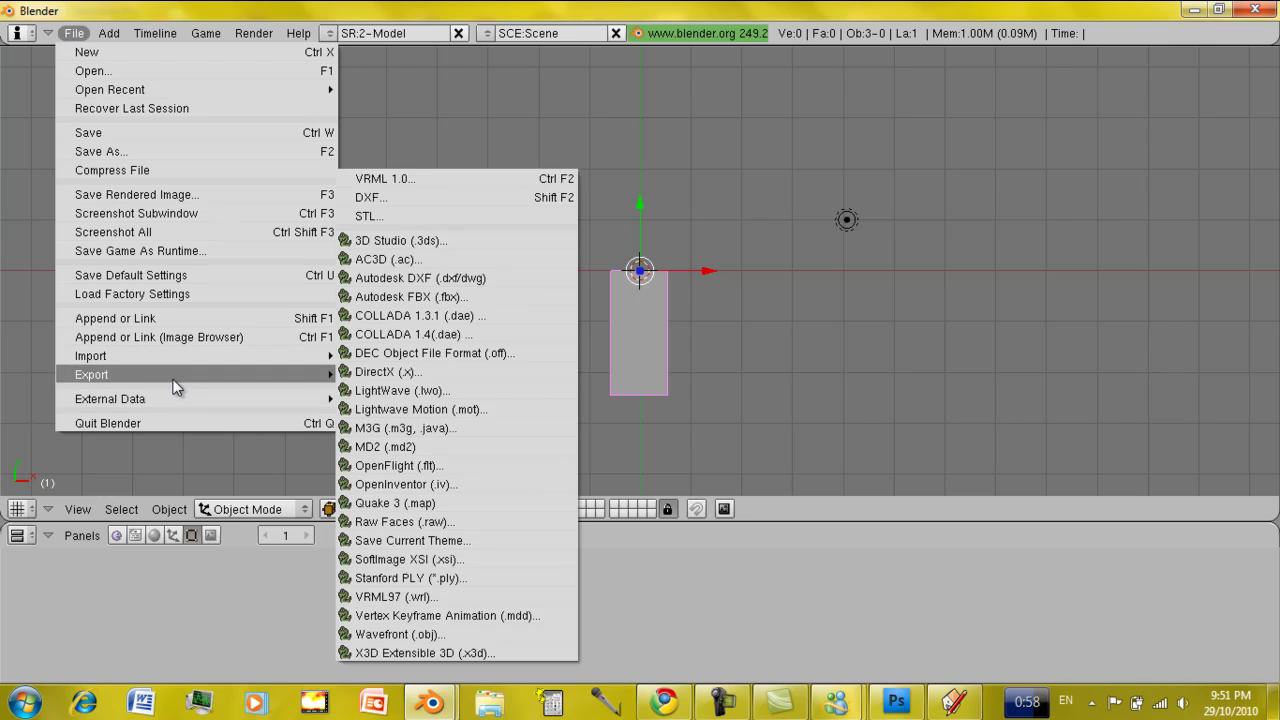
{"action": "left_click", "coordinate": [421, 372]}
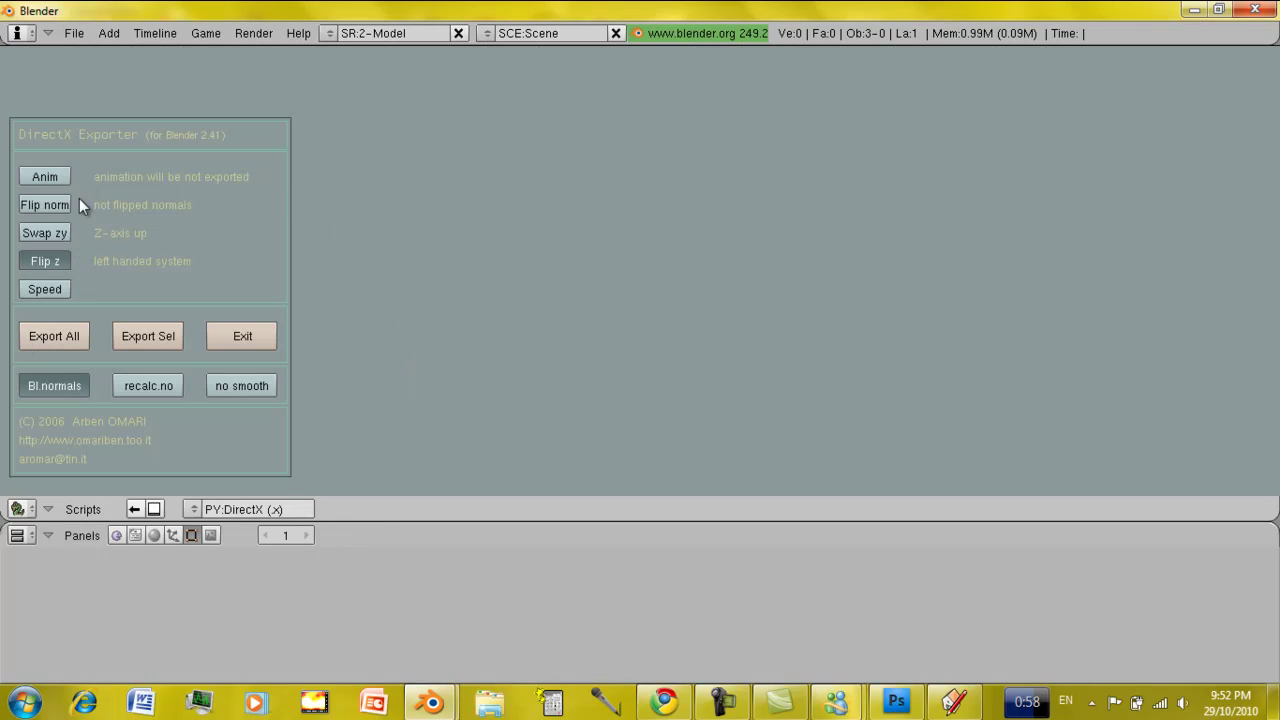
Export all scene objects as DirectX file 'model' into d:\models.
{"action": "left_click", "coordinate": [74, 338]}
{"action": "left_click", "coordinate": [102, 95]}
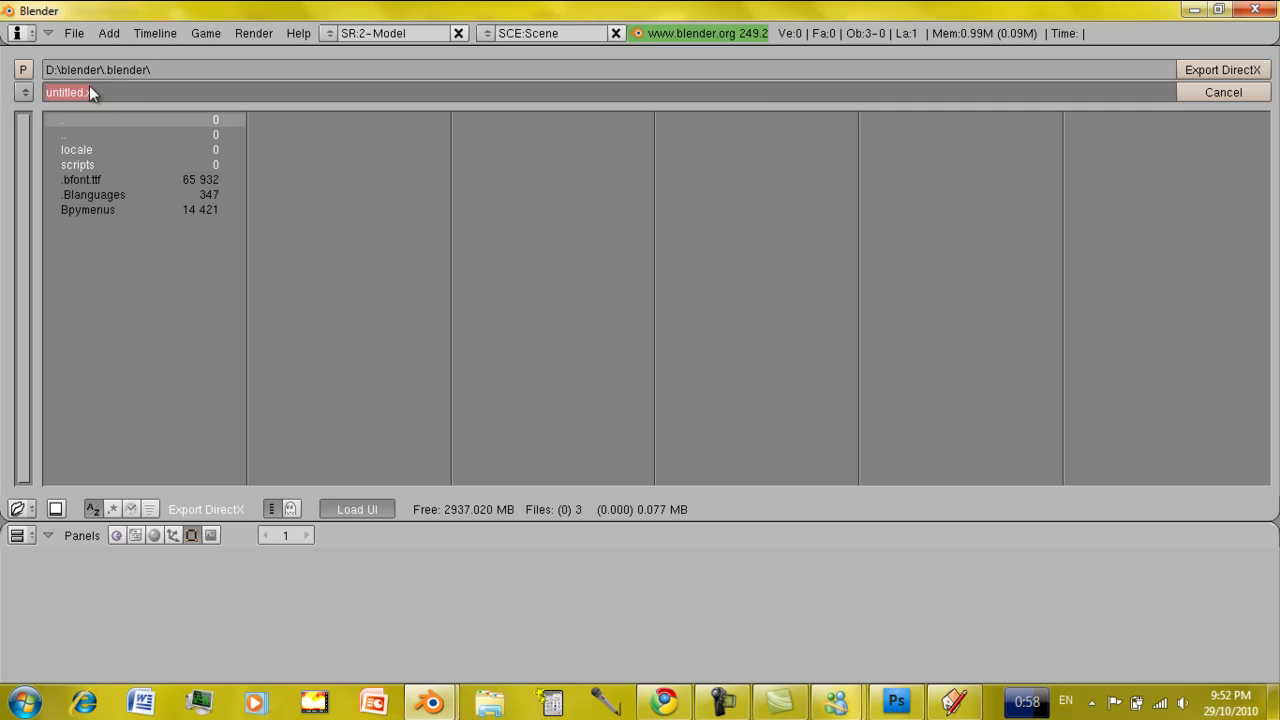
{"action": "key", "text": "Return"}
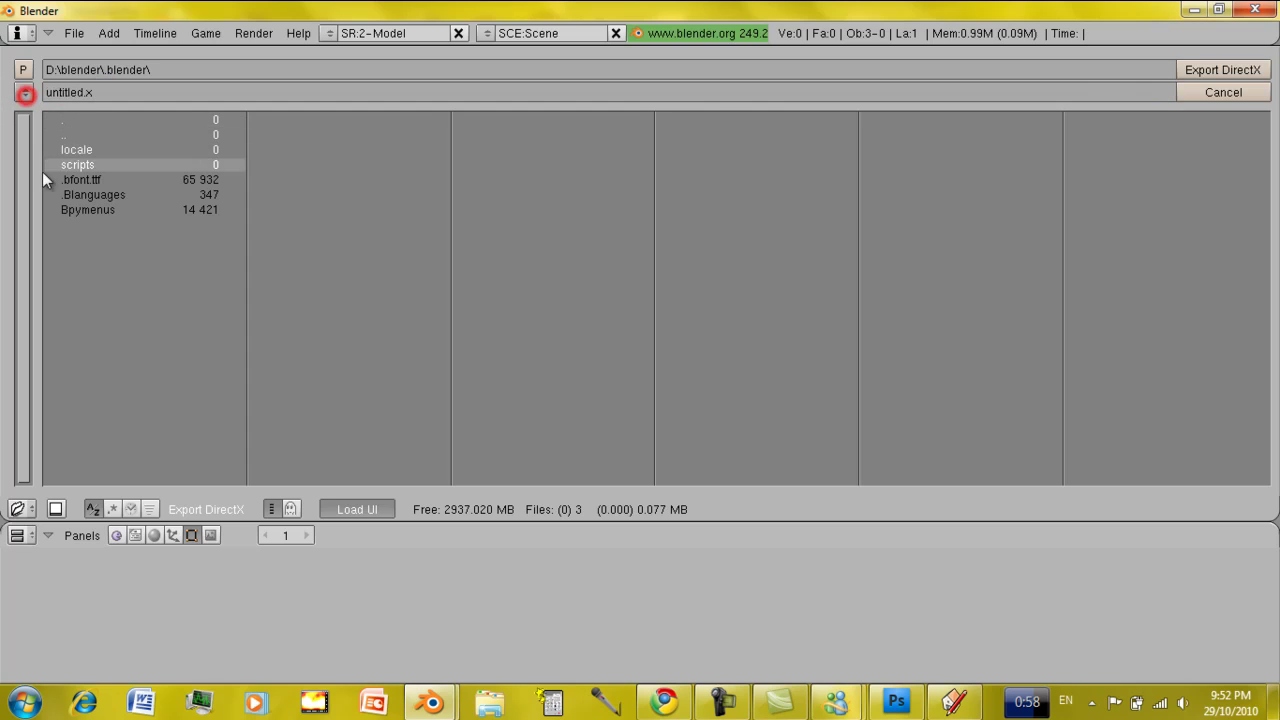
{"action": "left_click", "coordinate": [25, 92]}
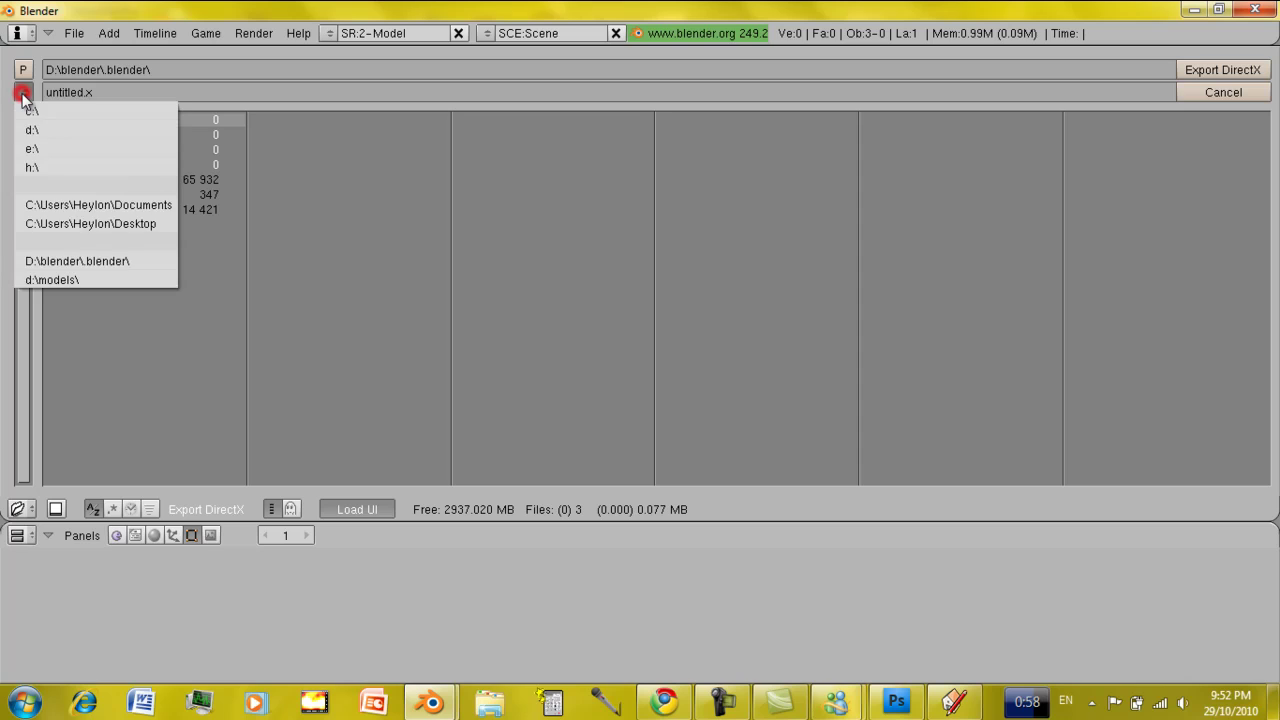
{"action": "left_click", "coordinate": [53, 280]}
{"action": "left_click", "coordinate": [113, 93]}
{"action": "type", "text": "model"}
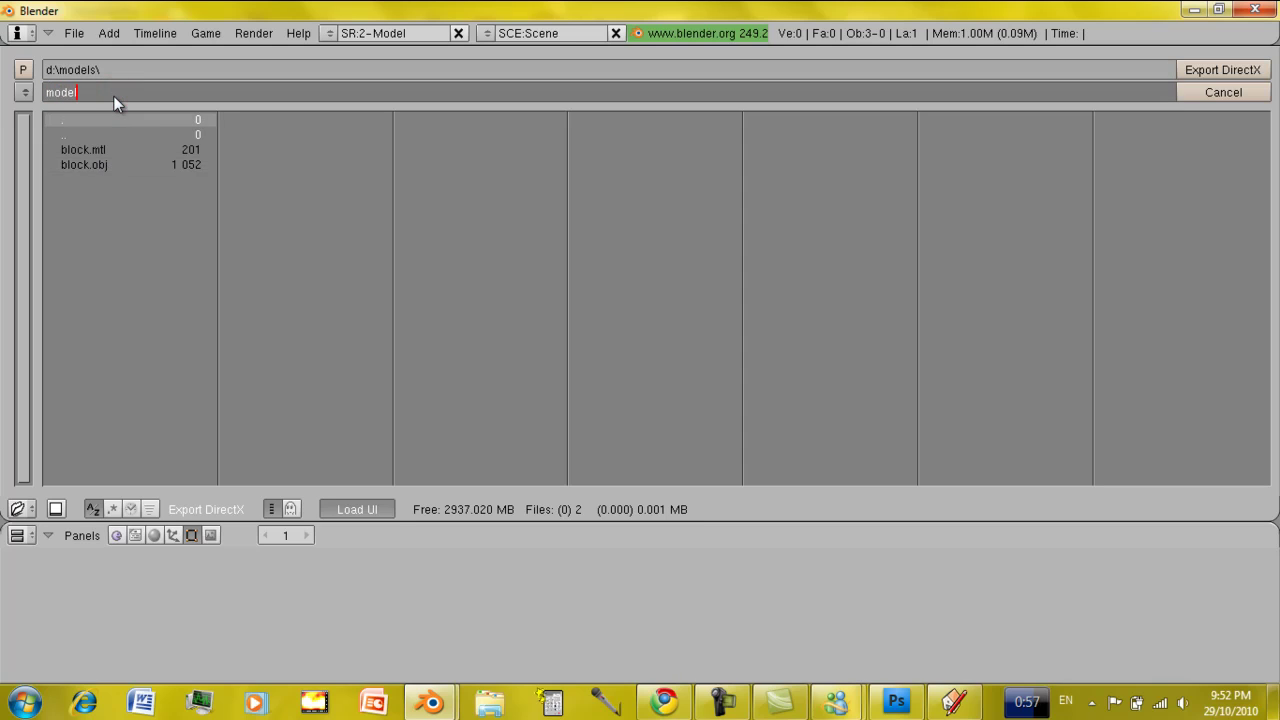
{"action": "key", "text": "Return"}
{"action": "left_click", "coordinate": [1197, 68]}
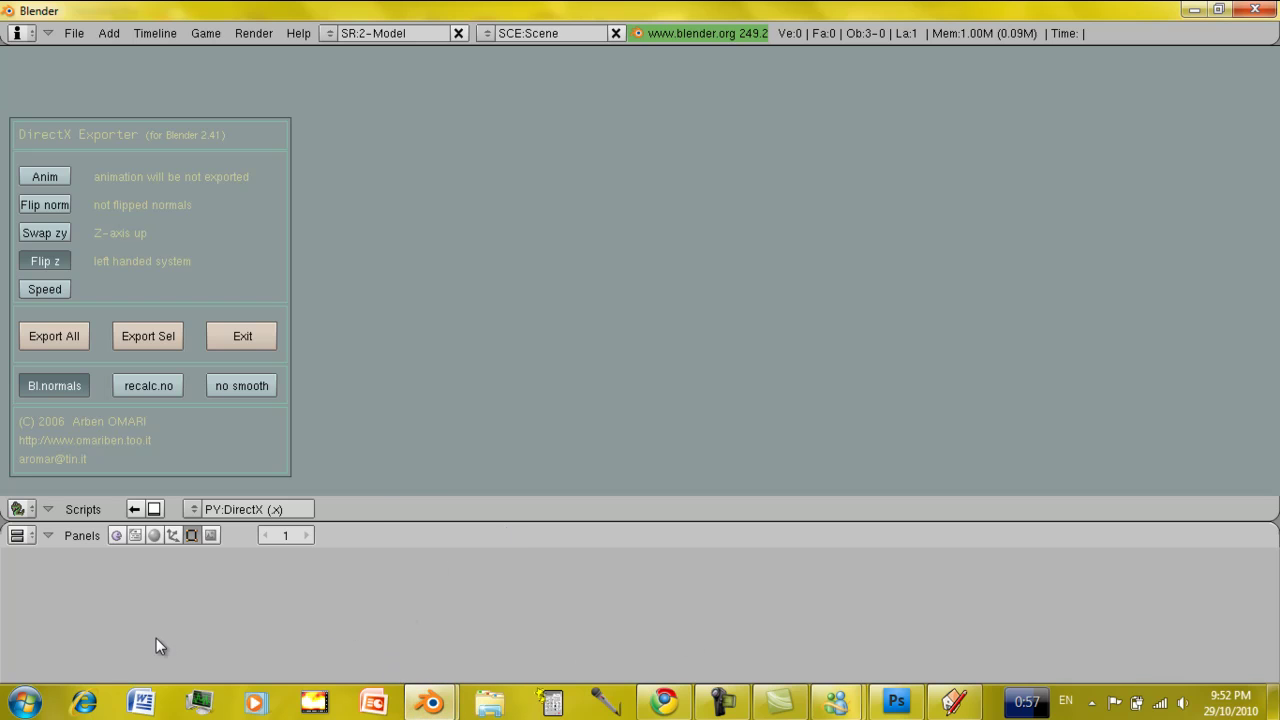
{"action": "left_click", "coordinate": [24, 702]}
Go to D:\models in Explorer and inspect the exported model.x file details.
{"action": "left_click", "coordinate": [301, 457]}
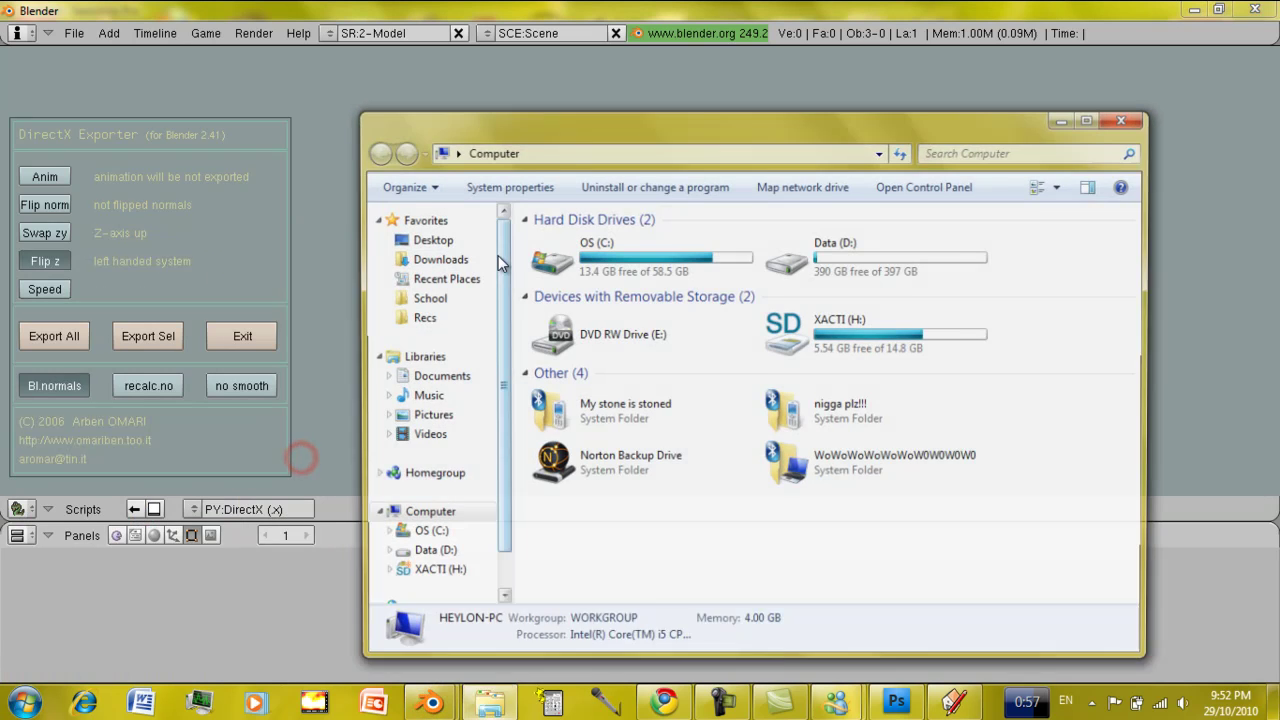
{"action": "left_click", "coordinate": [585, 148]}
{"action": "type", "text": "D:\\"}
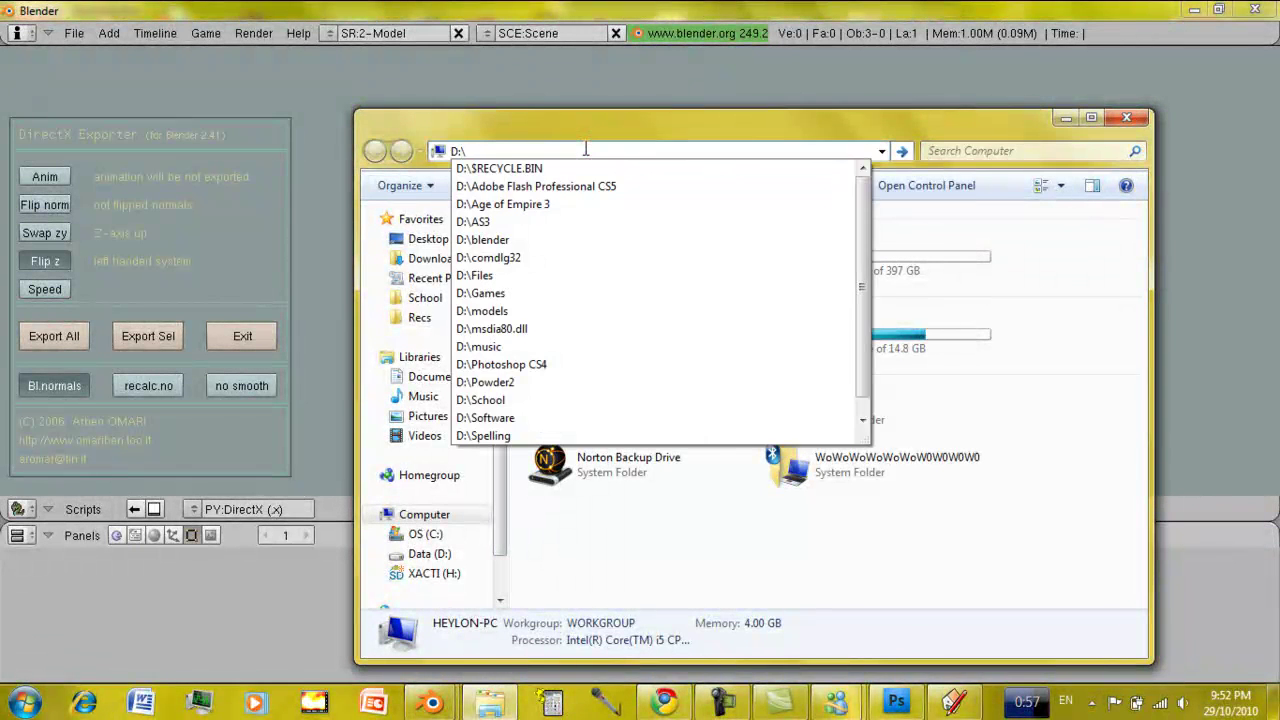
{"action": "type", "text": "models"}
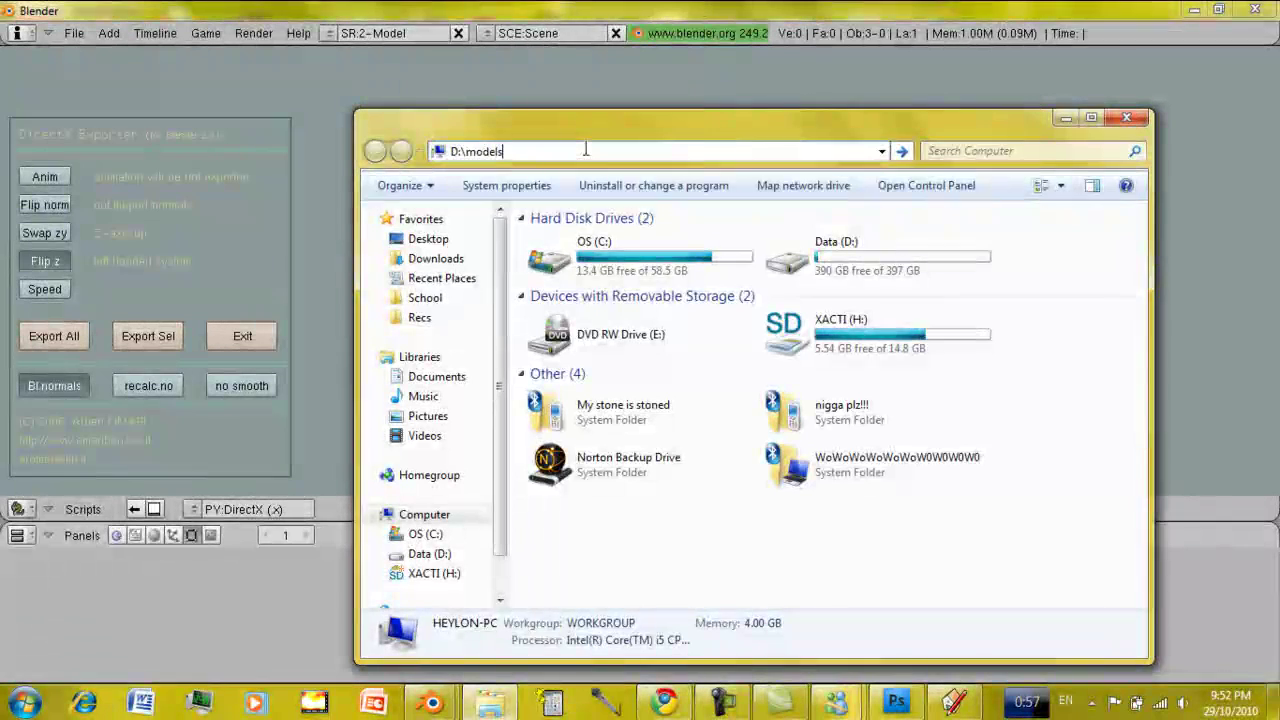
{"action": "key", "text": "Return"}
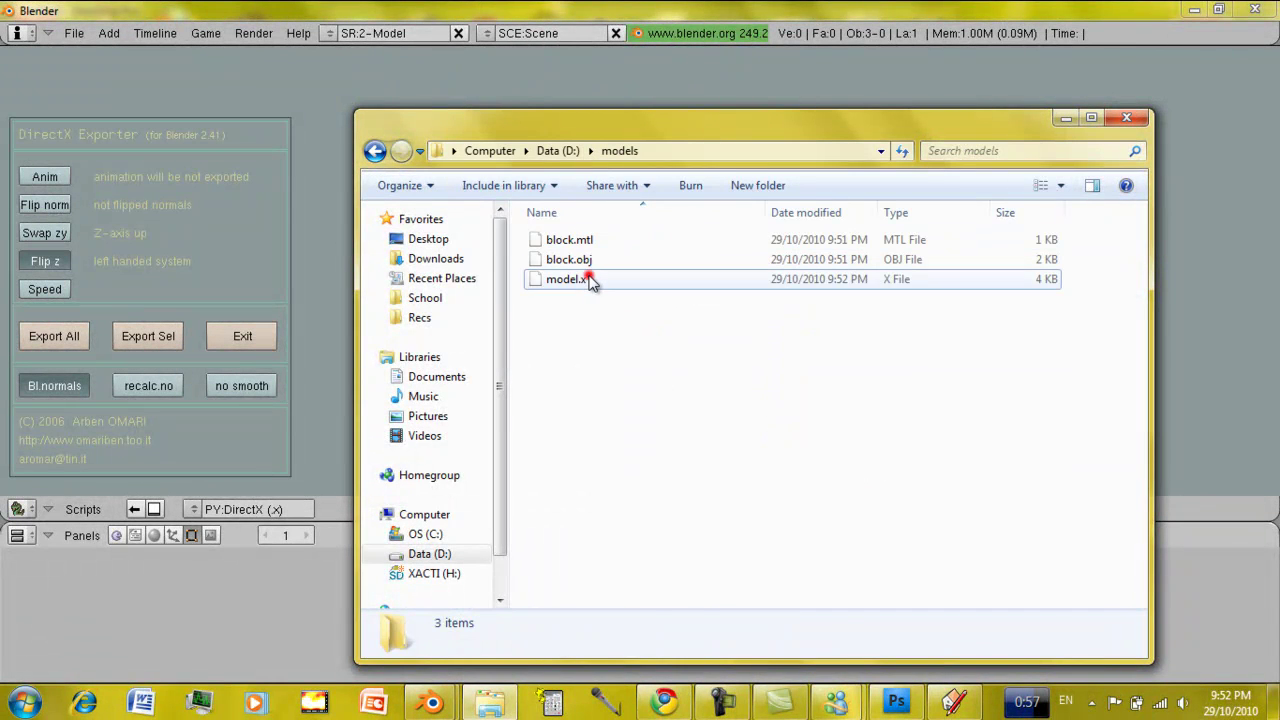
{"action": "left_click", "coordinate": [590, 280]}
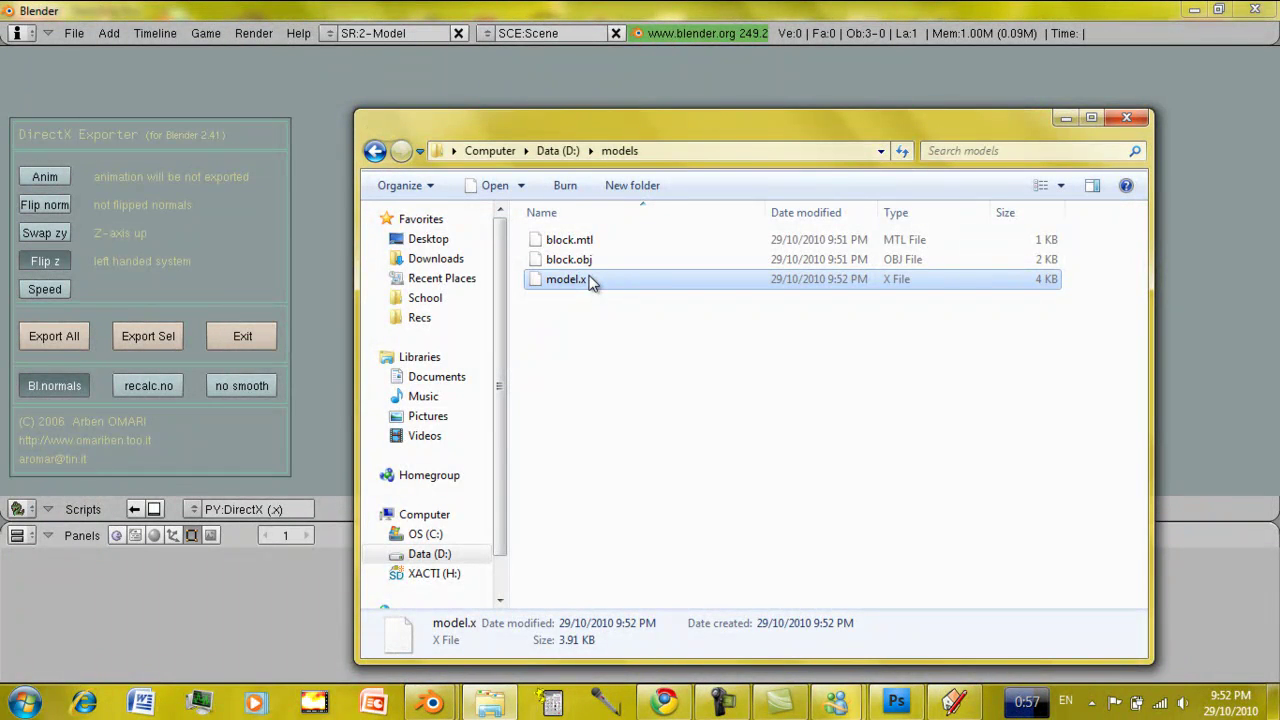
Reposition the Explorer window and review the files listed in D:\models.
{"action": "left_click_drag", "start_coordinate": [680, 133], "coordinate": [620, 88]}
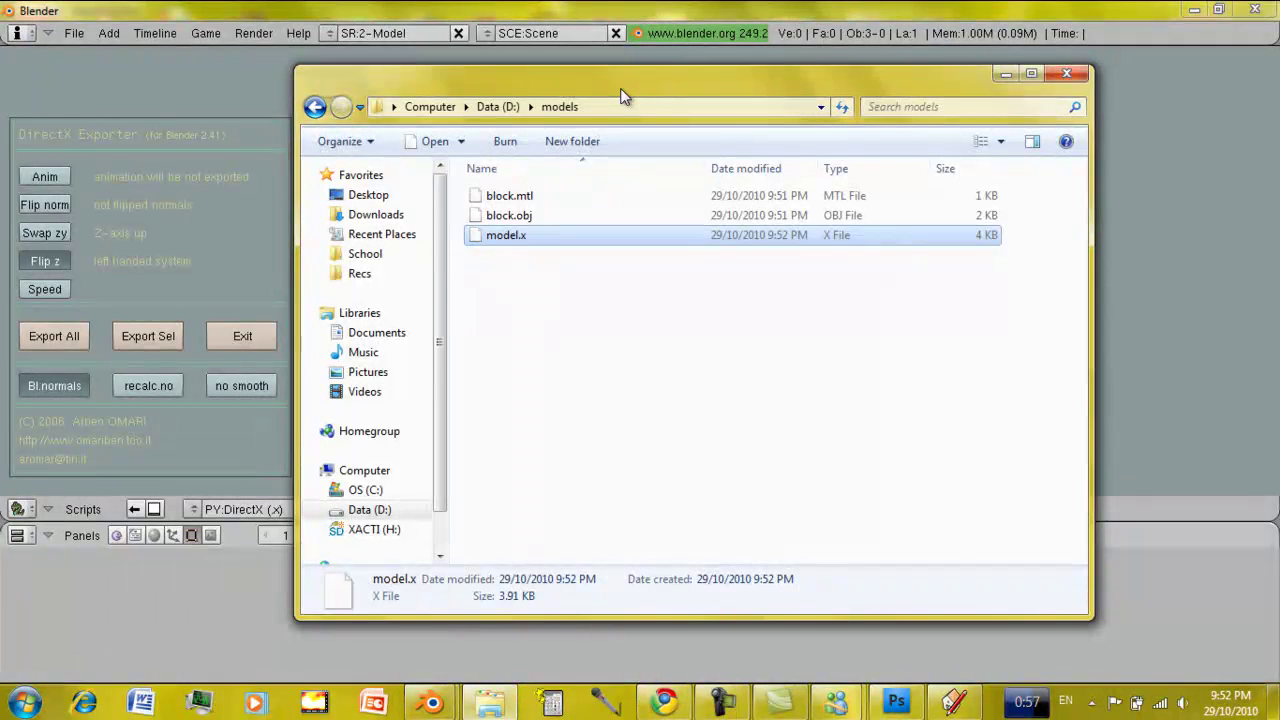
{"action": "left_click", "coordinate": [634, 474]}
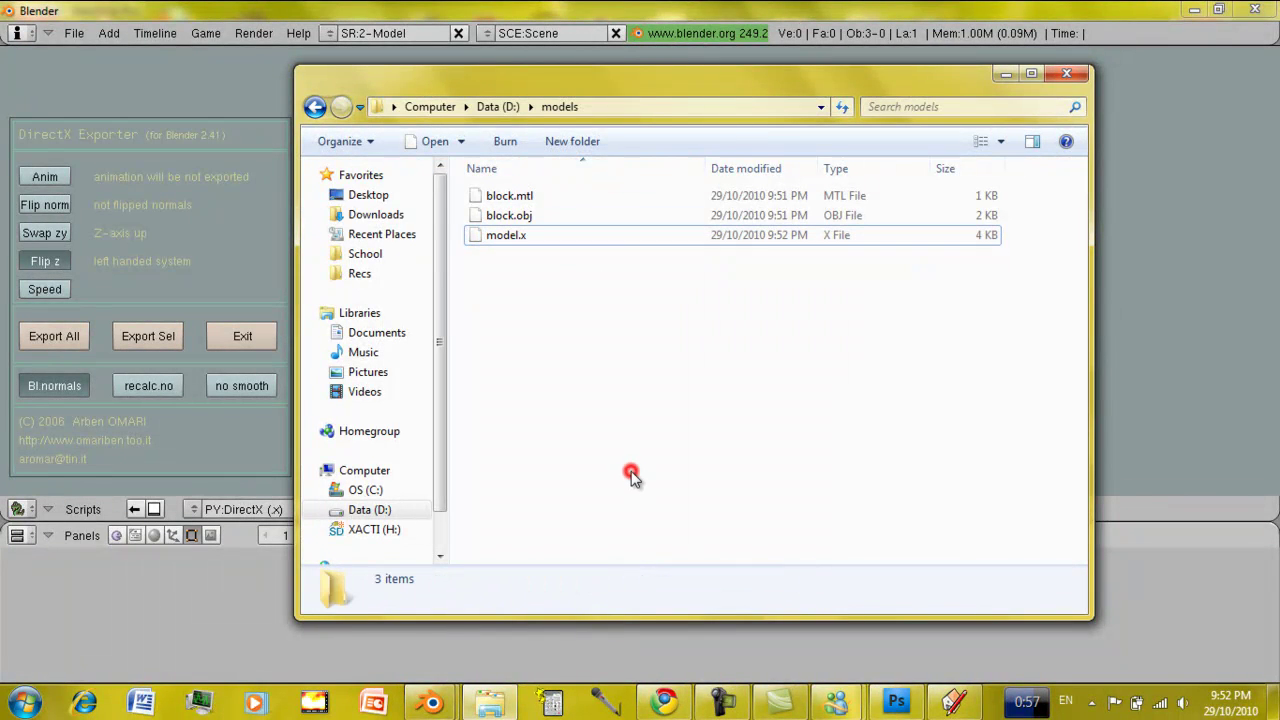
{"action": "left_click", "coordinate": [667, 235]}
{"action": "left_click", "coordinate": [598, 302]}
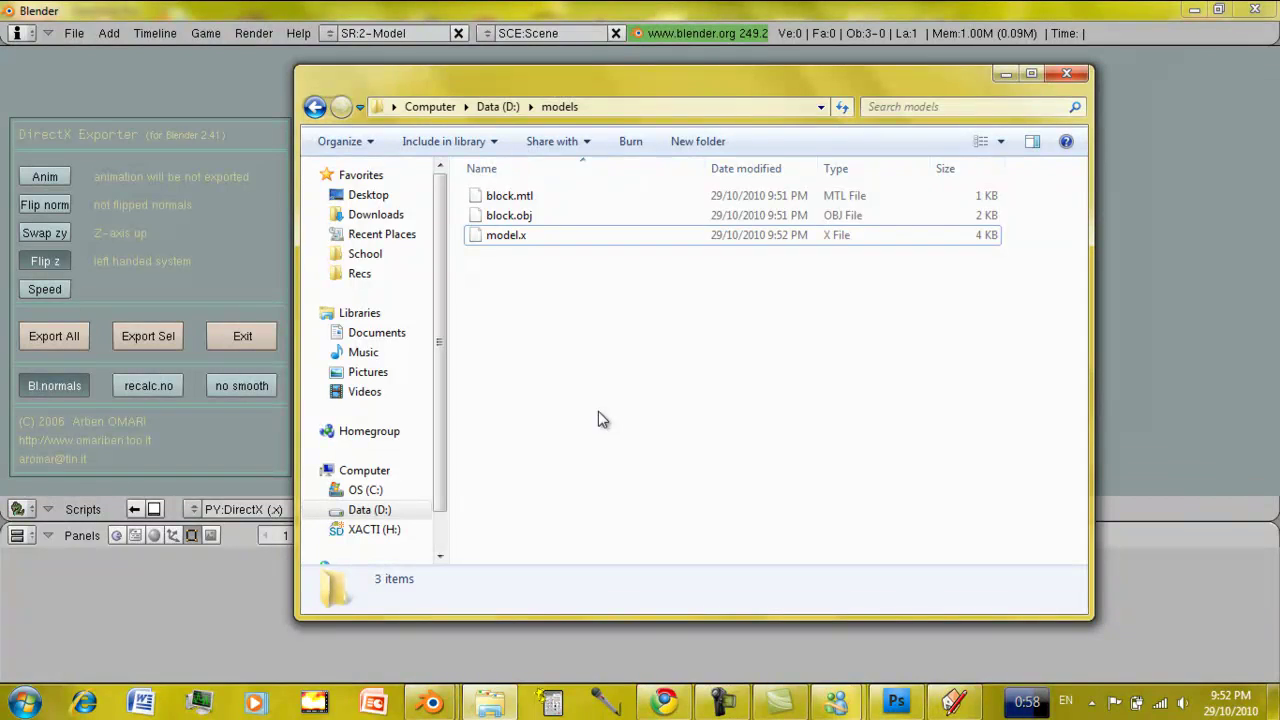
{"action": "left_click", "coordinate": [622, 376]}
{"action": "left_click", "coordinate": [663, 325]}
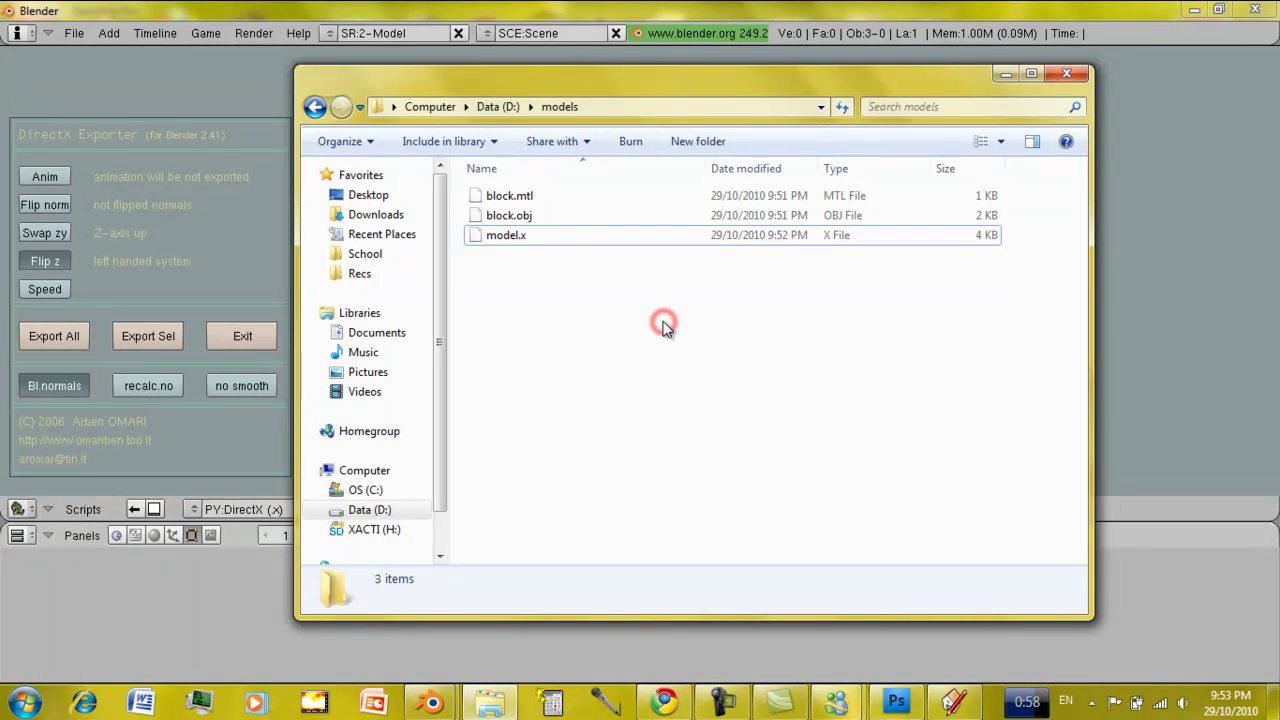
{"action": "left_click_drag", "start_coordinate": [648, 100], "coordinate": [648, 122]}
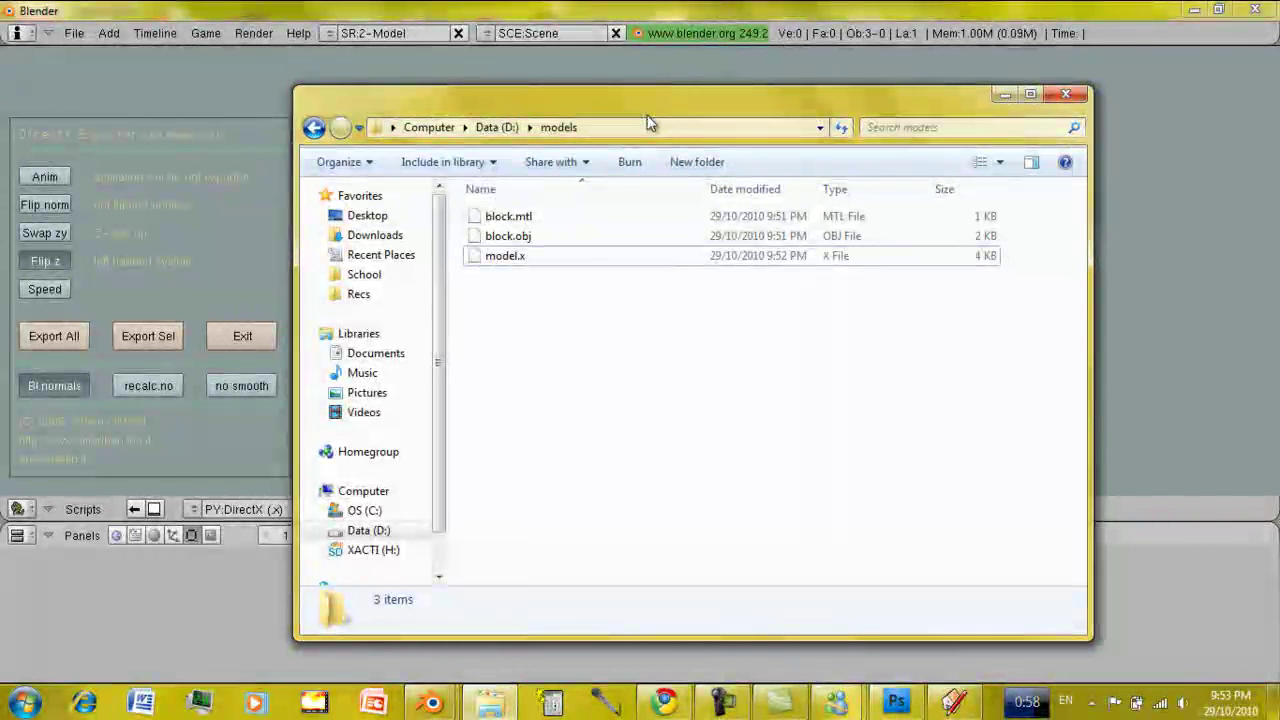
{"action": "left_click_drag", "start_coordinate": [648, 122], "coordinate": [682, 100]}
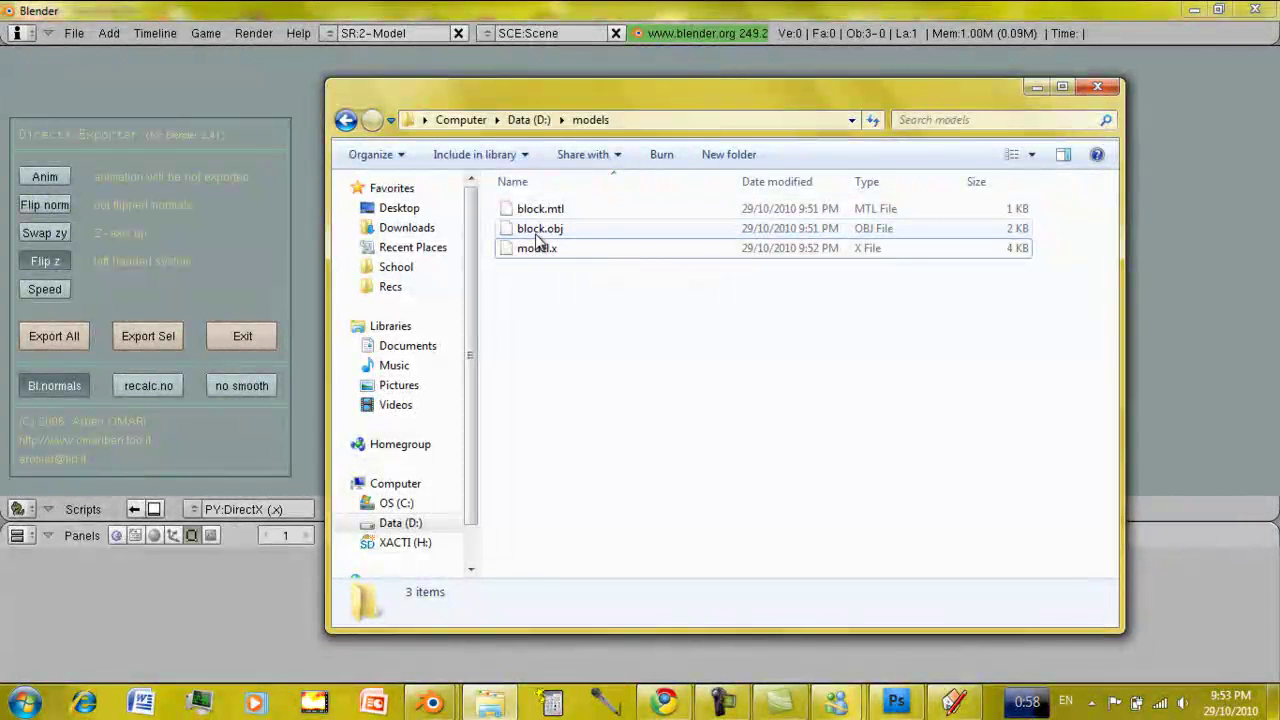
{"action": "left_click", "coordinate": [546, 364]}
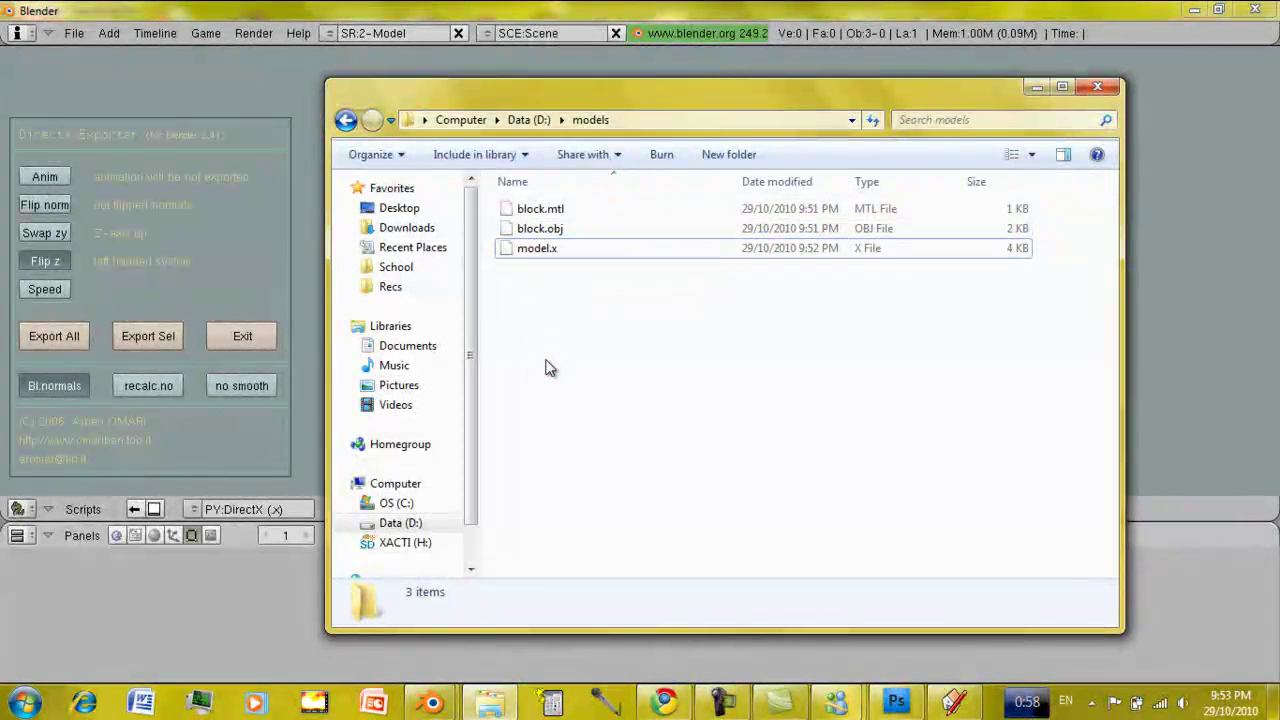
{"action": "left_click", "coordinate": [687, 523]}
Close SketchUp, discarding the changes to the untitled model.
{"action": "left_click", "coordinate": [953, 703]}
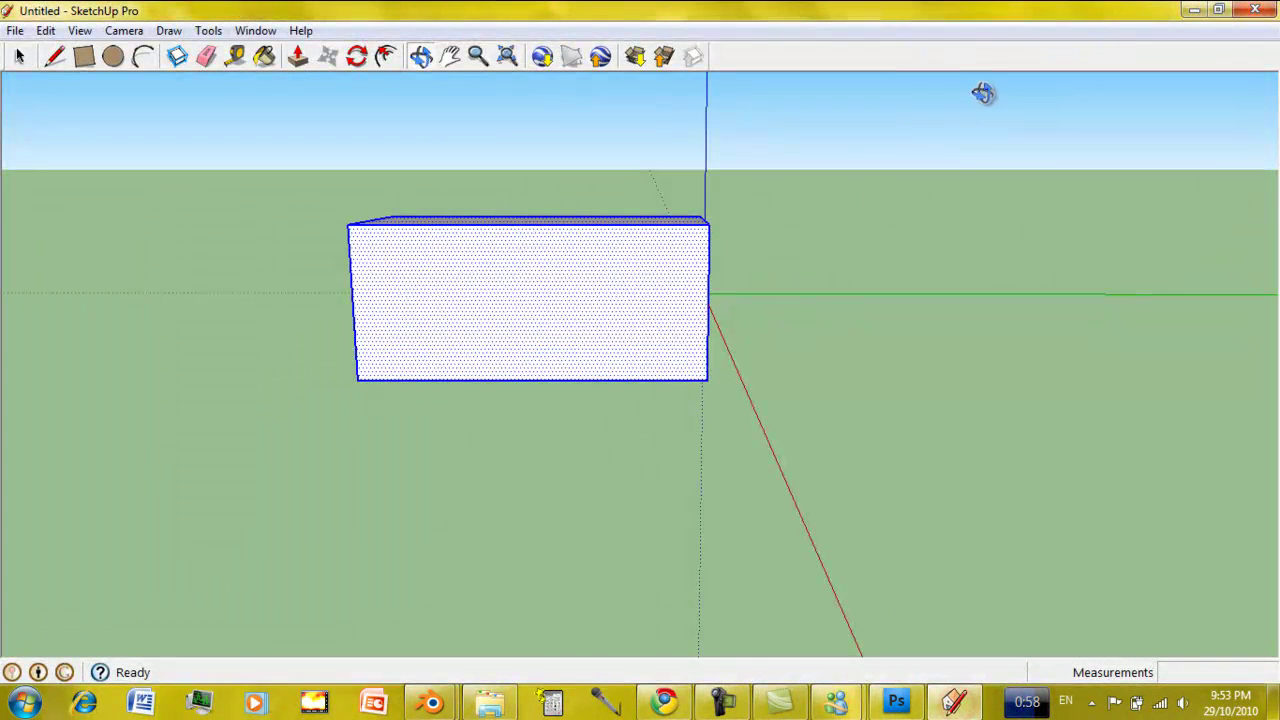
{"action": "left_click", "coordinate": [1255, 10]}
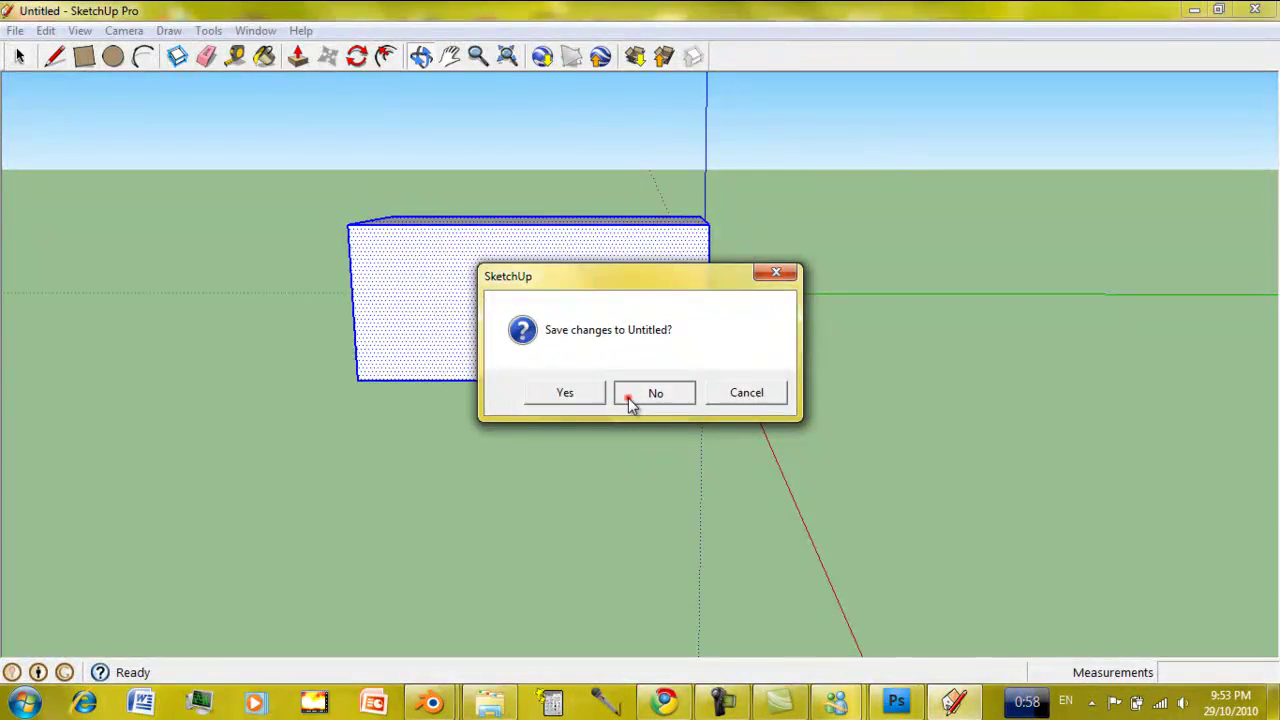
{"action": "left_click", "coordinate": [630, 398]}
Select block.obj and block.mtl in D:\models, then clear the selection.
{"action": "left_click", "coordinate": [648, 229]}
{"action": "left_click", "coordinate": [648, 212]}
{"action": "left_click", "coordinate": [647, 310]}
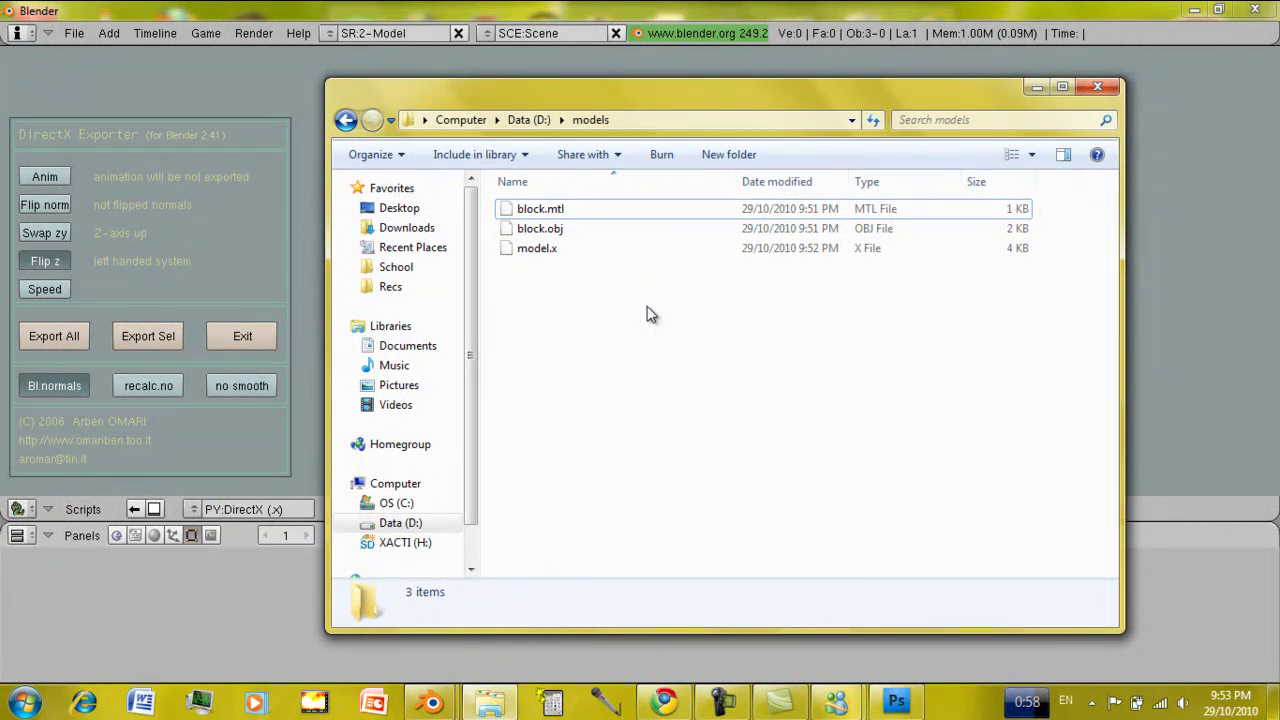